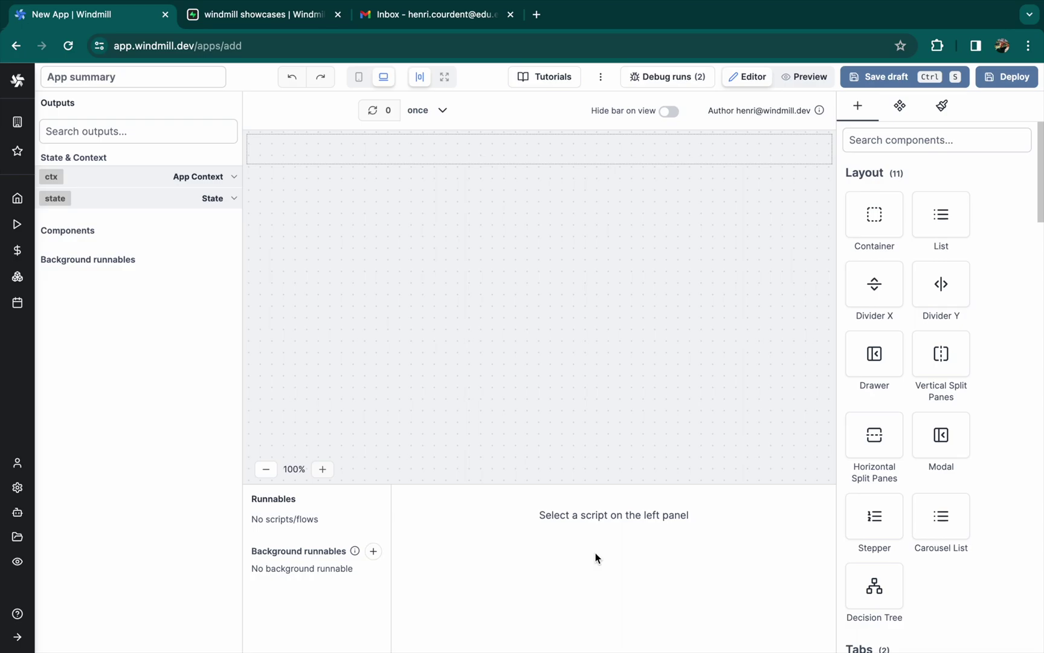
Add a Decision Tree component from the library to the canvas and enlarge it
{"action": "left_click", "coordinate": [879, 148]}
{"action": "type", "text": "dec"}
{"action": "left_click_drag", "start_coordinate": [873, 214], "coordinate": [514, 174]}
{"action": "left_click_drag", "start_coordinate": [631, 368], "coordinate": [747, 428]}
In the tree's graph, add a second step b and rename step a to Credentials
{"action": "left_click", "coordinate": [911, 163]}
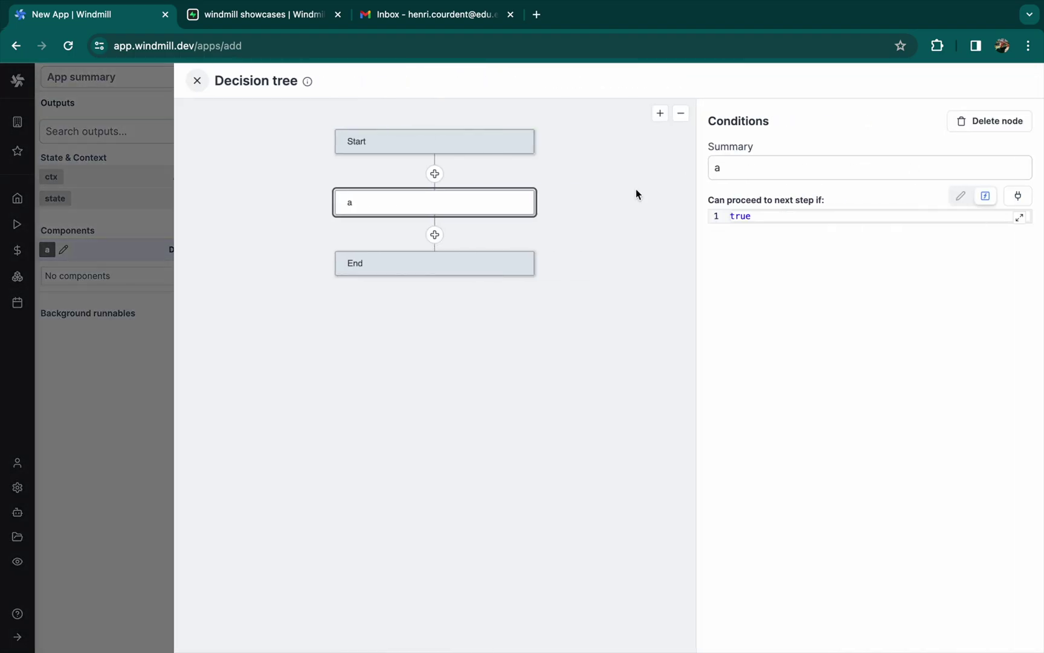
{"action": "left_click", "coordinate": [436, 237]}
{"action": "left_click", "coordinate": [423, 266]}
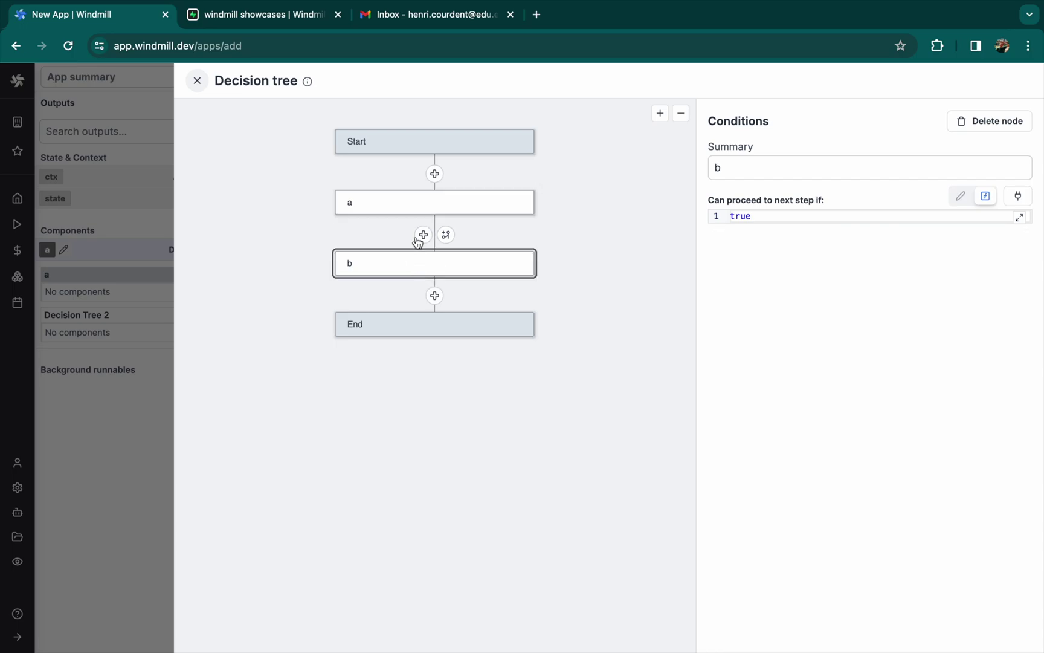
{"action": "left_click", "coordinate": [411, 212]}
{"action": "left_click", "coordinate": [749, 174]}
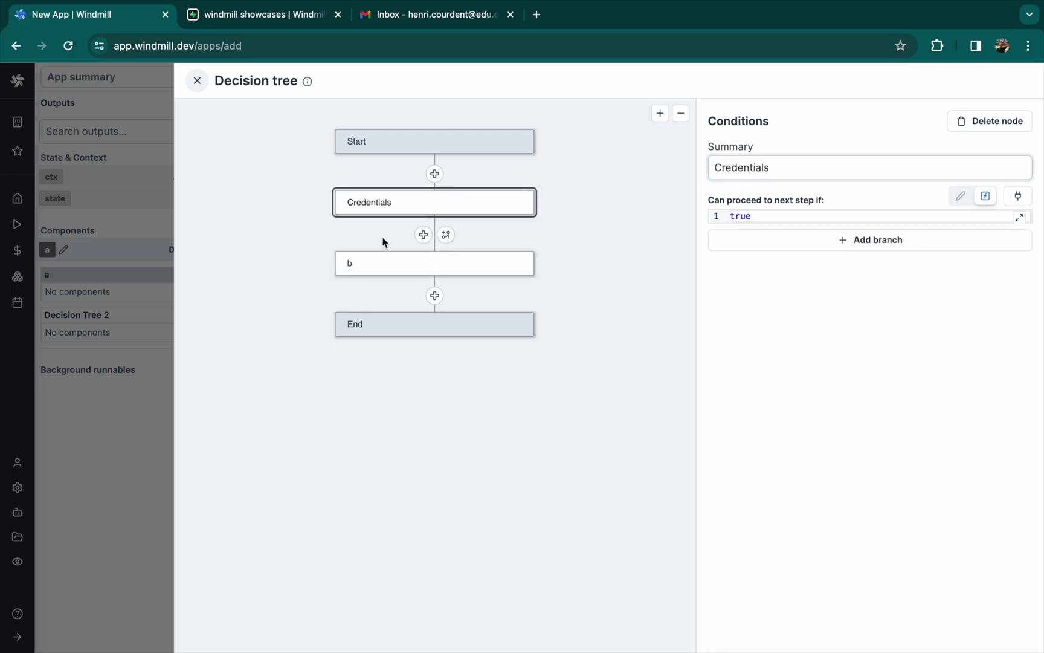
{"action": "left_click", "coordinate": [197, 80]}
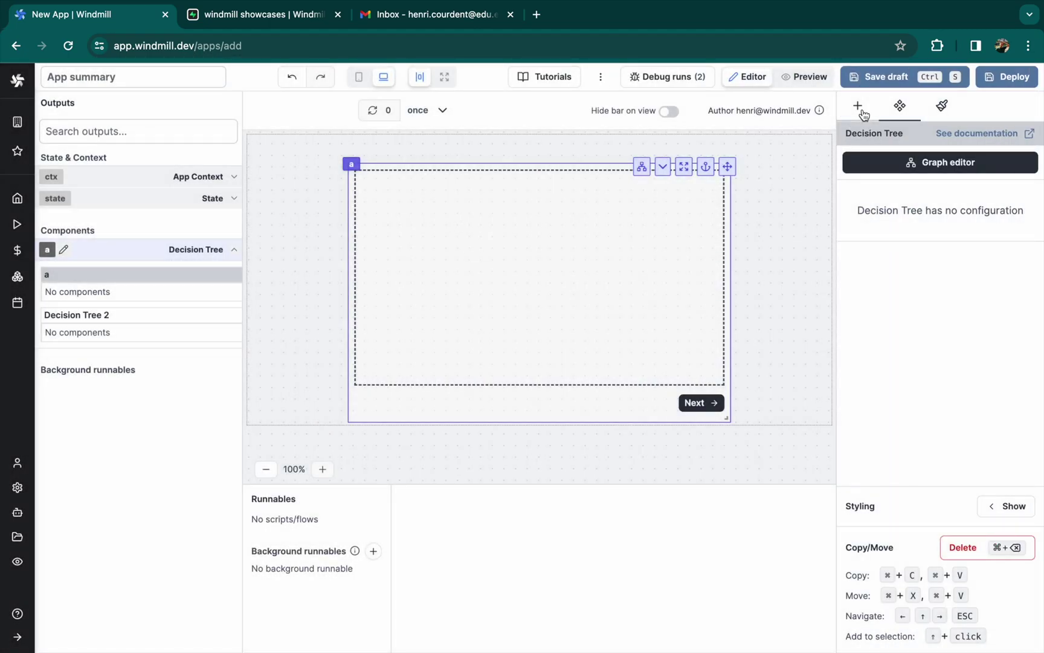
Add a Form to the first decision-tree step and resize it to fill the step
{"action": "left_click", "coordinate": [858, 106]}
{"action": "type", "text": "form"}
{"action": "left_click", "coordinate": [873, 319]}
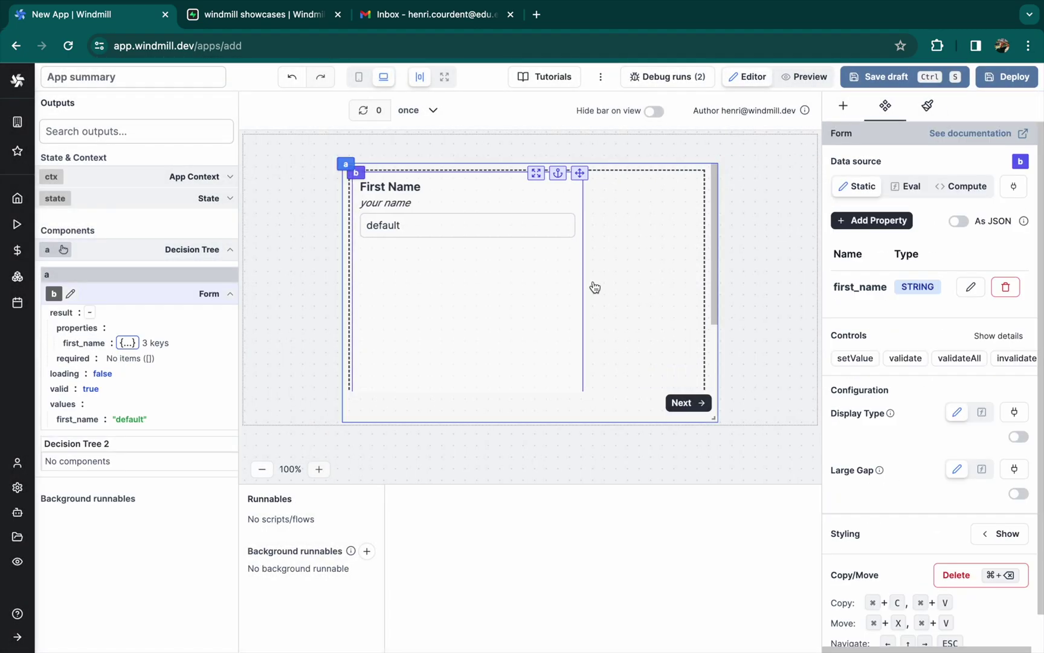
{"action": "left_click_drag", "start_coordinate": [581, 392], "coordinate": [695, 340]}
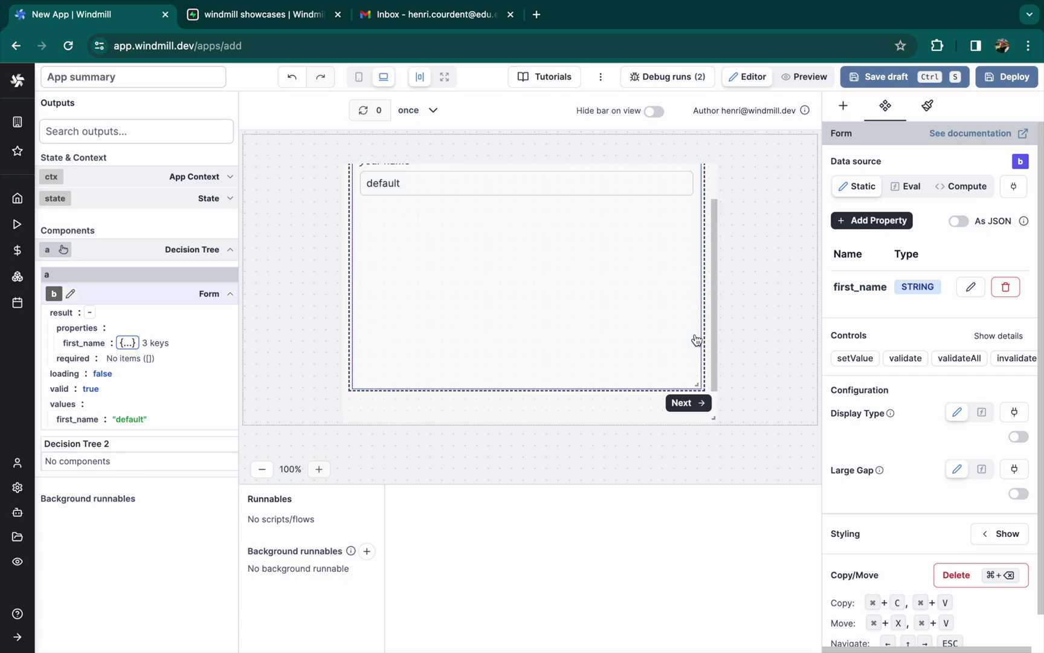
{"action": "left_click_drag", "start_coordinate": [714, 418], "coordinate": [754, 448]}
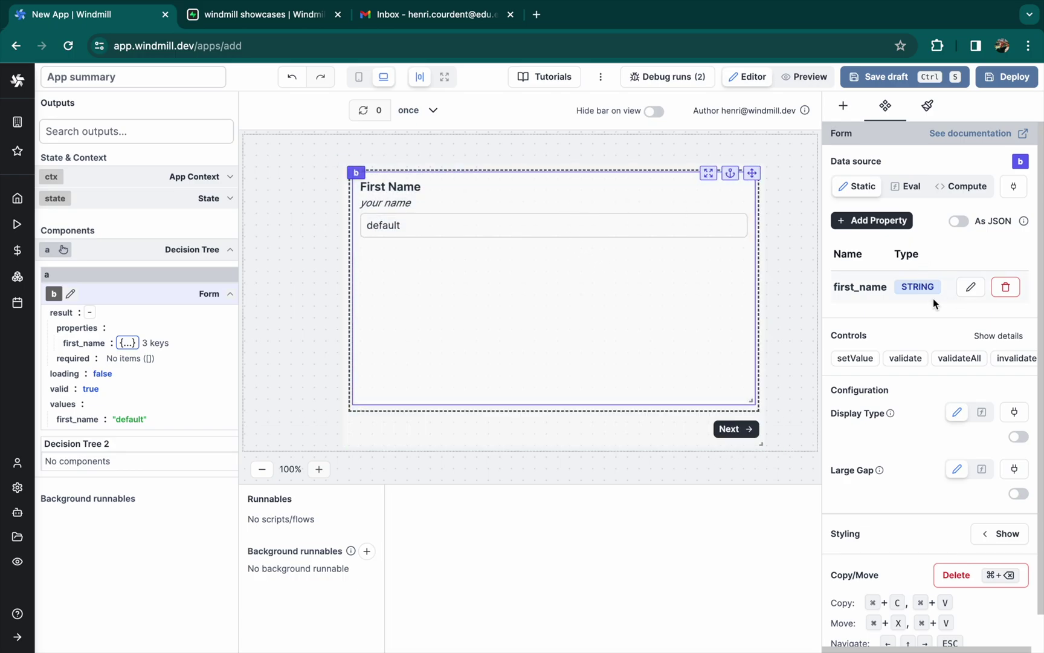
Clear the default value of the form's first_name field and save it
{"action": "left_click", "coordinate": [970, 287]}
{"action": "left_click", "coordinate": [713, 403]}
{"action": "key", "text": "super+a"}
{"action": "key", "text": "BackSpace"}
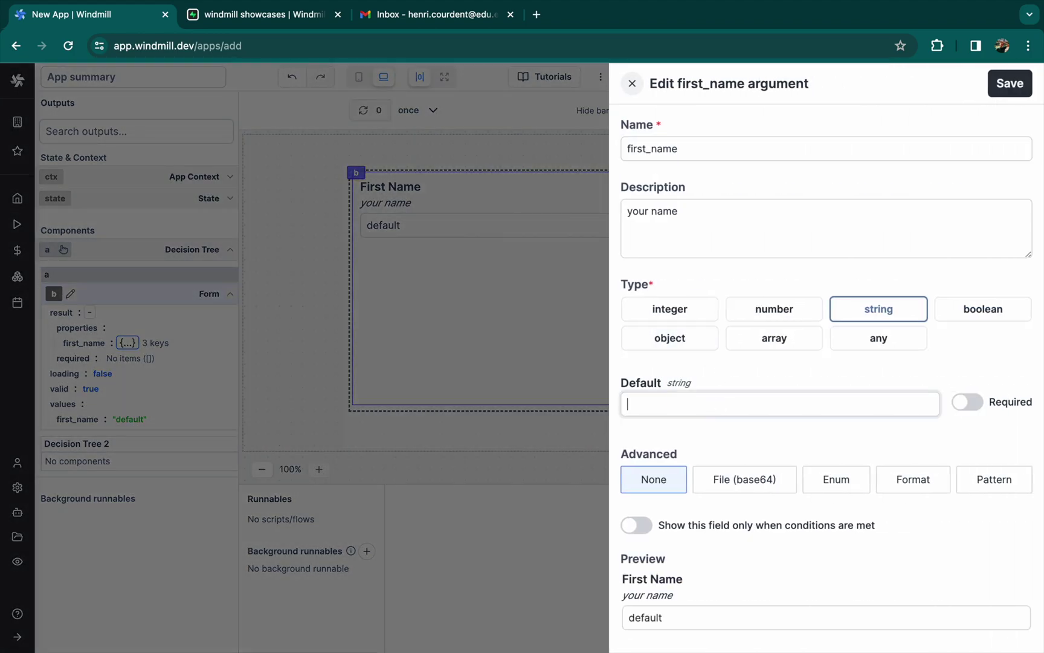
{"action": "left_click", "coordinate": [1009, 82]}
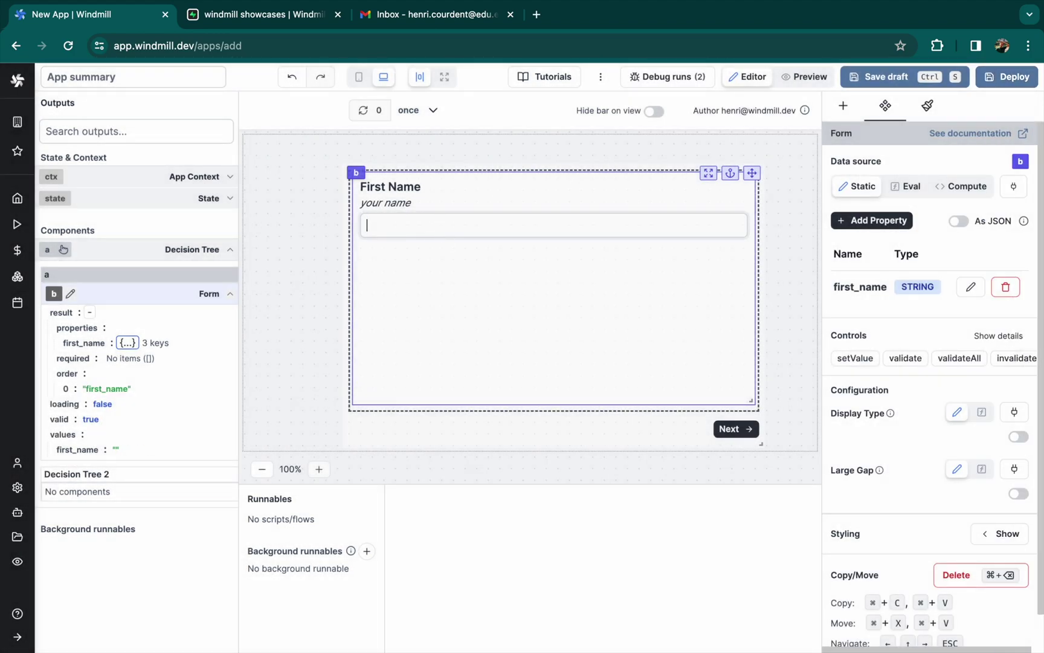
Add a City field described 'Where do you…', save it, and move to the next step
{"action": "left_click", "coordinate": [874, 221]}
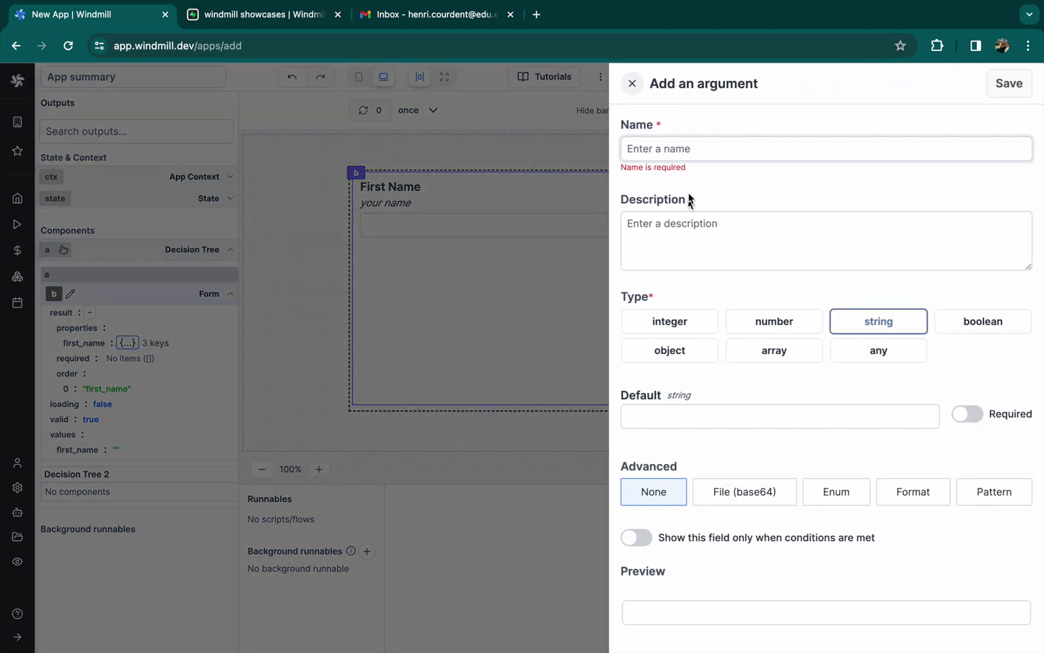
{"action": "type", "text": "City"}
{"action": "left_click", "coordinate": [681, 224]}
{"action": "type", "text": "Where do you live"}
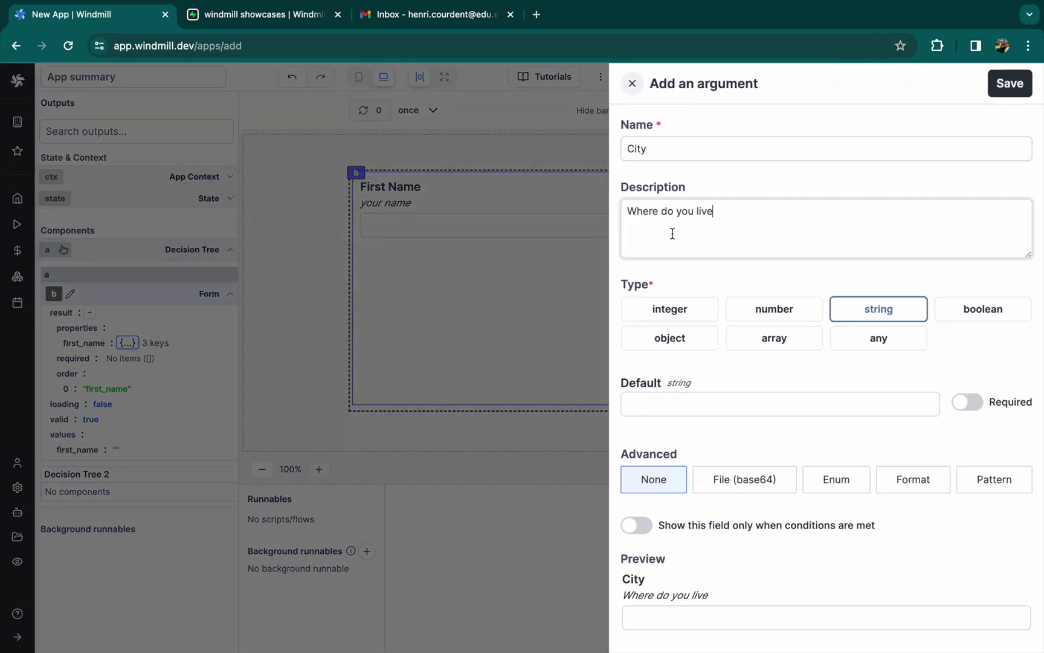
{"action": "left_click", "coordinate": [1009, 82]}
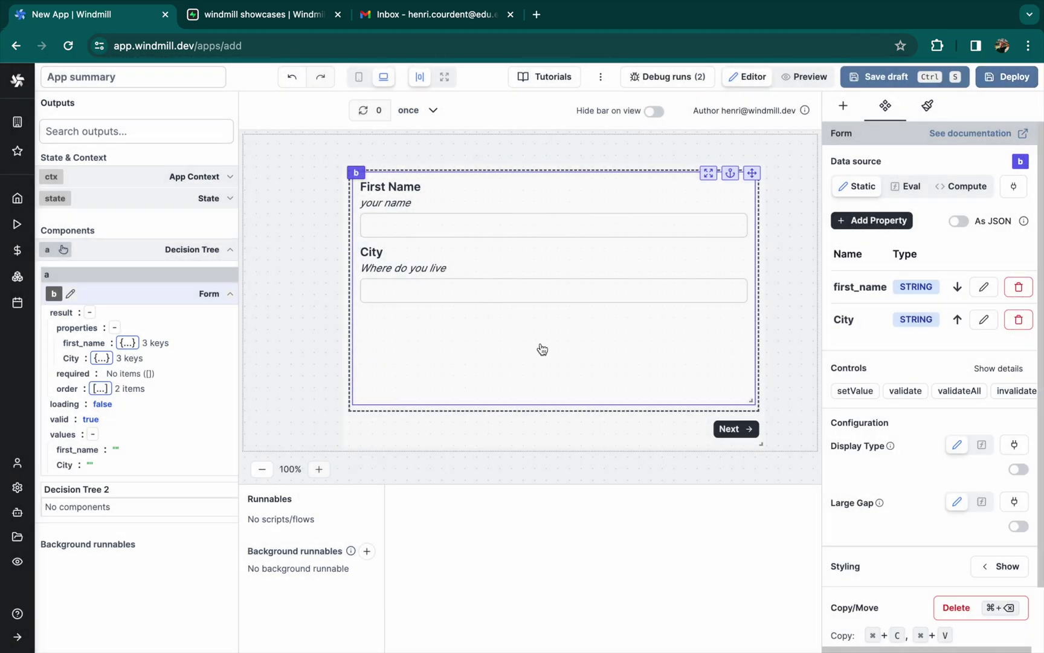
{"action": "left_click", "coordinate": [748, 432]}
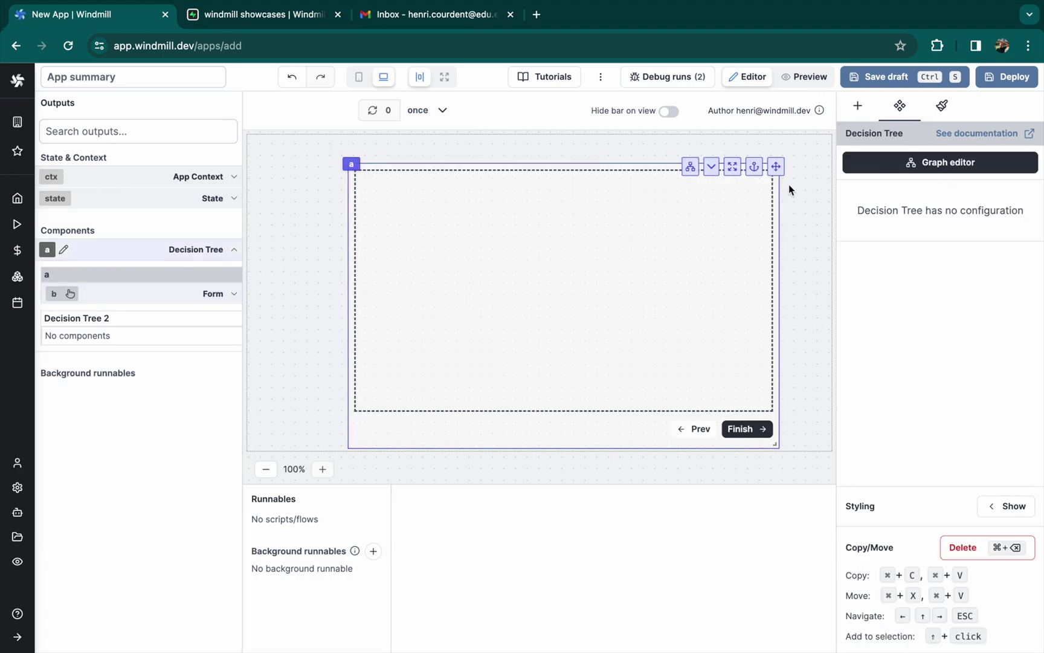
Add a Form to the second step, placed top-left and widened to full width
{"action": "left_click", "coordinate": [624, 236]}
{"action": "left_click", "coordinate": [857, 106]}
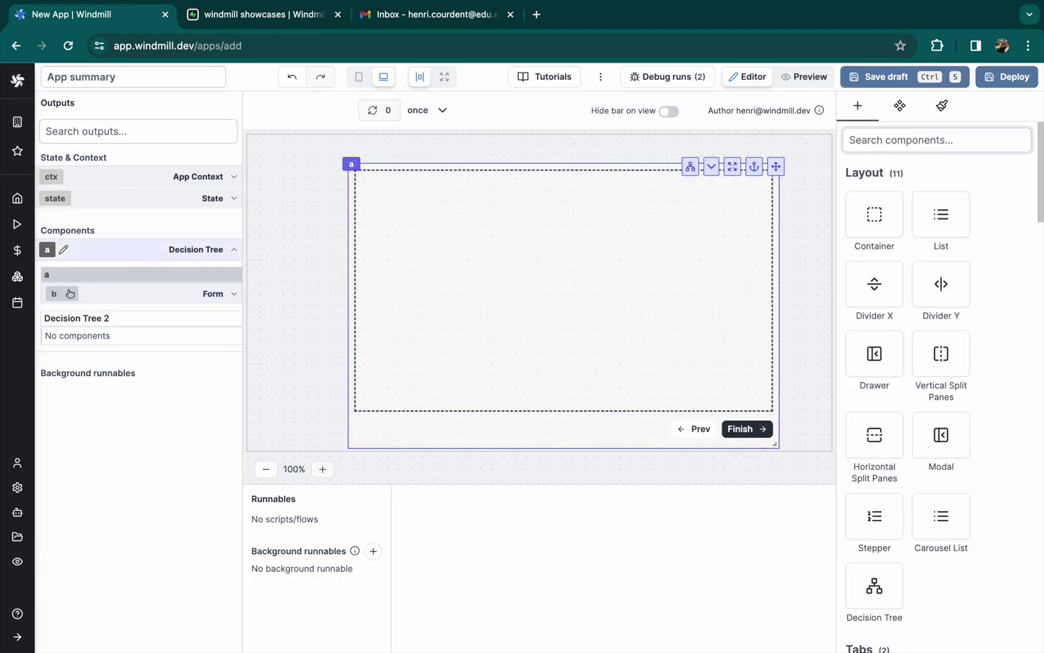
{"action": "type", "text": "form"}
{"action": "left_click", "coordinate": [875, 321]}
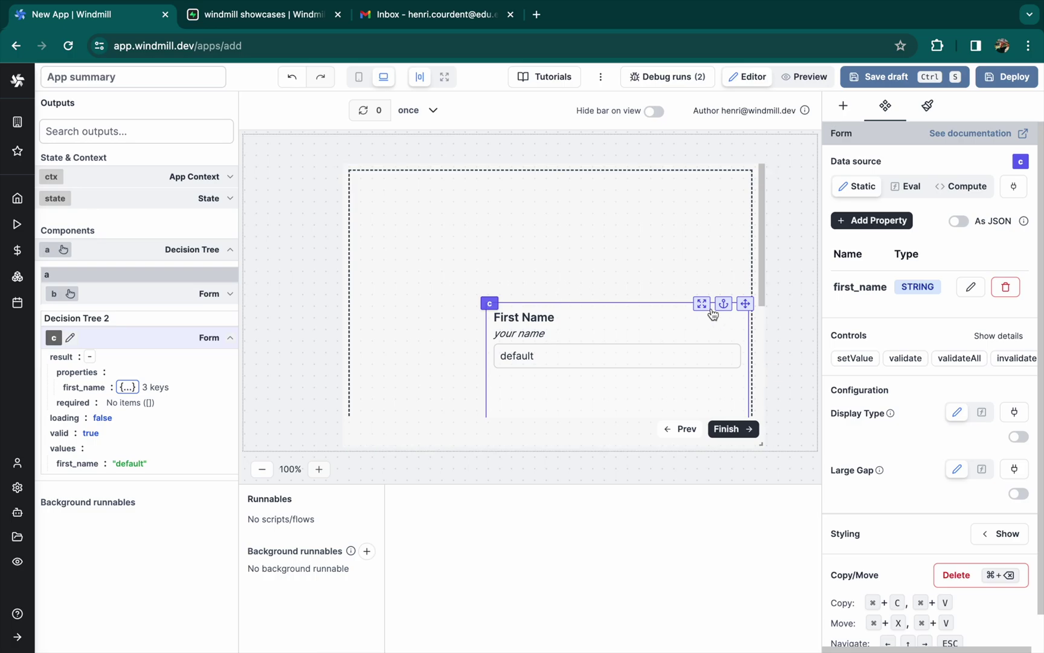
{"action": "left_click_drag", "start_coordinate": [745, 304], "coordinate": [641, 180]}
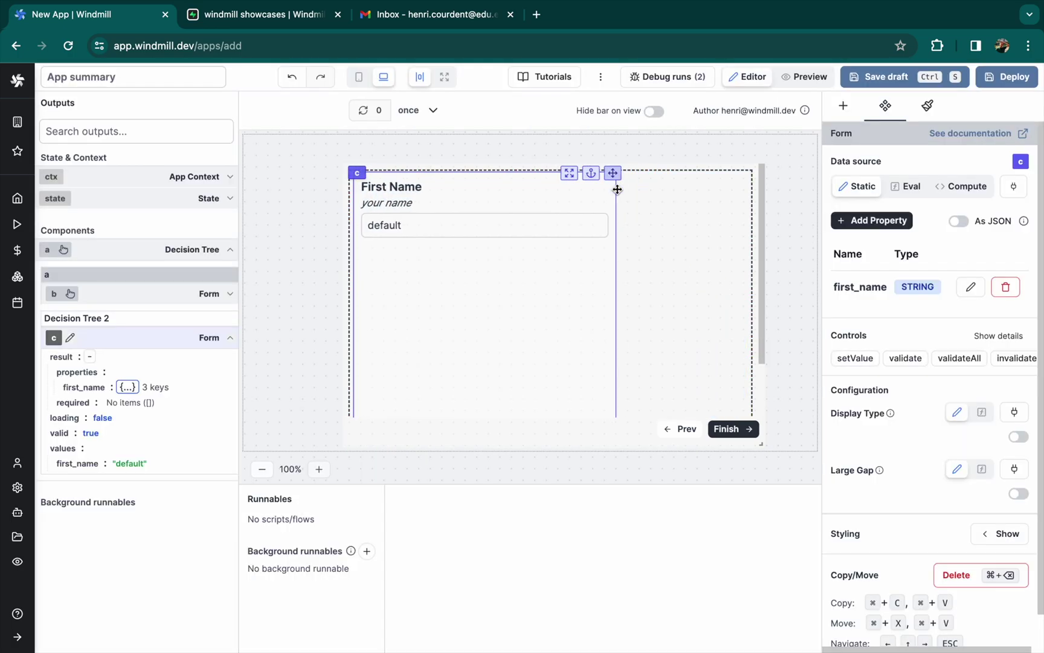
{"action": "left_click_drag", "start_coordinate": [614, 411], "coordinate": [753, 375]}
Rename first_name to Email, validate it with the email format, and clear its default
{"action": "left_click", "coordinate": [971, 287]}
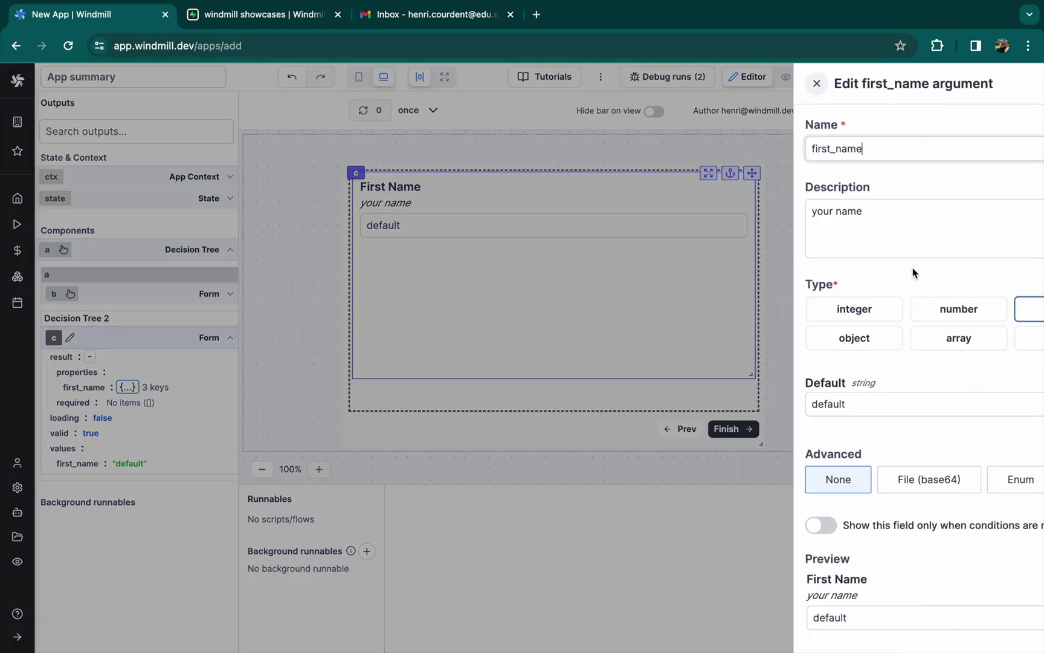
{"action": "double_click", "coordinate": [707, 145]}
{"action": "type", "text": "Email"}
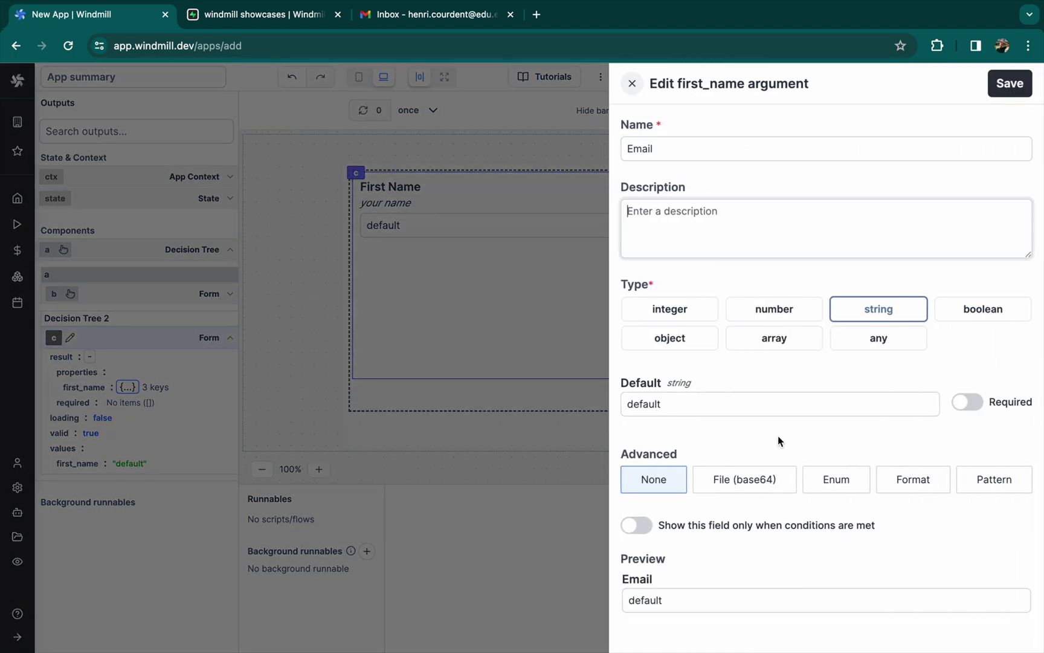
{"action": "left_click", "coordinate": [960, 487]}
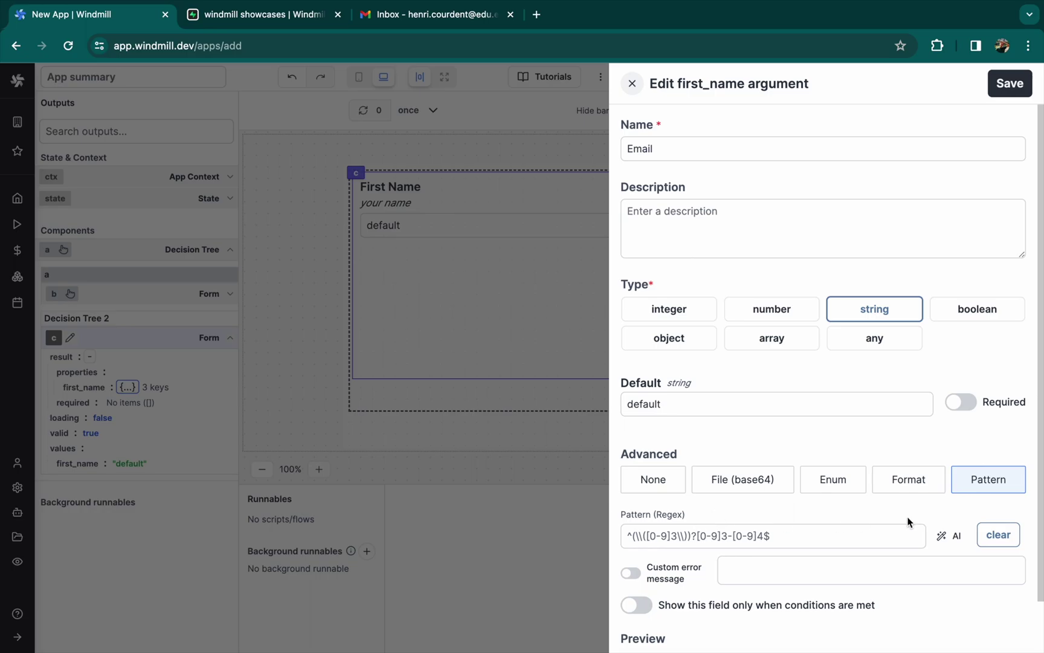
{"action": "left_click", "coordinate": [913, 490]}
{"action": "left_click", "coordinate": [796, 518]}
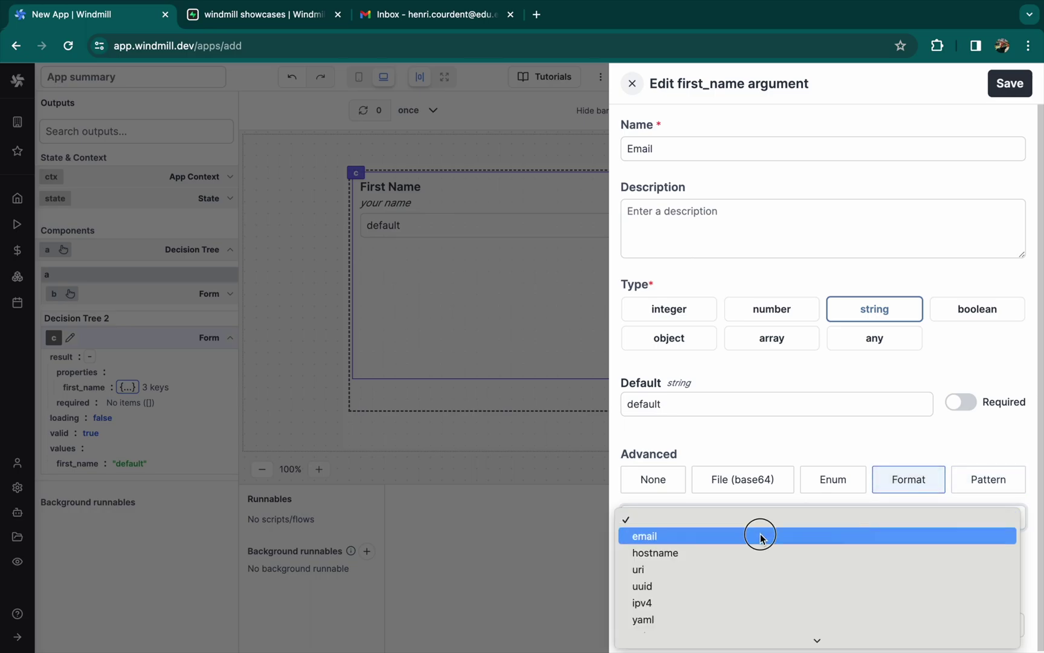
{"action": "left_click", "coordinate": [760, 536]}
{"action": "left_click", "coordinate": [723, 402]}
{"action": "key", "text": "ctrl+a"}
{"action": "key", "text": "BackSpace"}
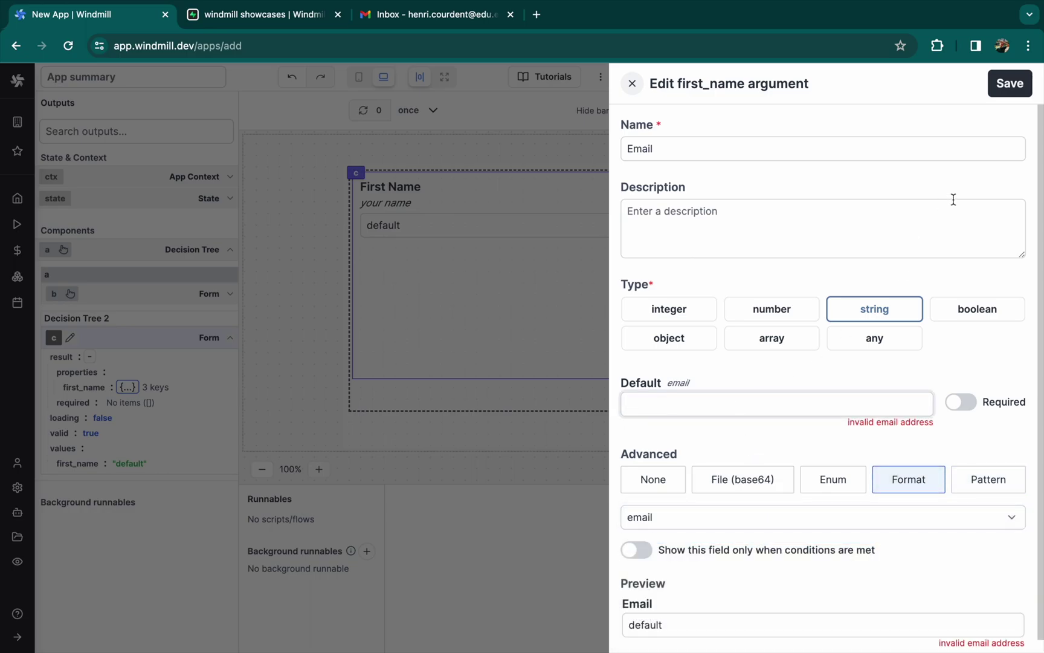
{"action": "left_click", "coordinate": [1009, 85]}
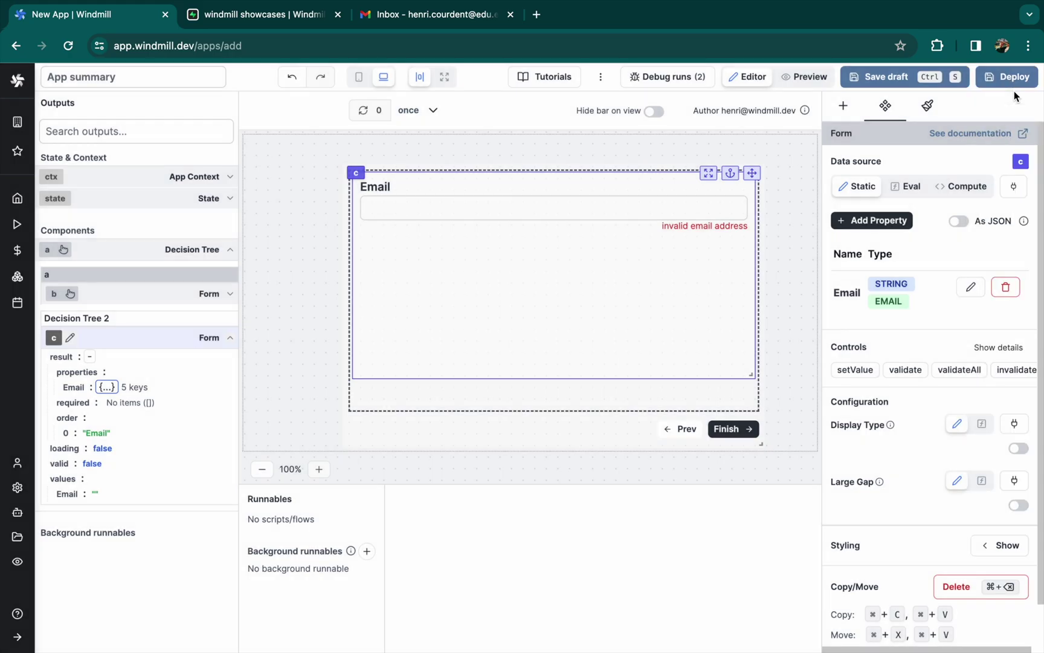
Add a Contact field described 'How should we get in touch?'
{"action": "left_click", "coordinate": [891, 222]}
{"action": "type", "text": "Contact"}
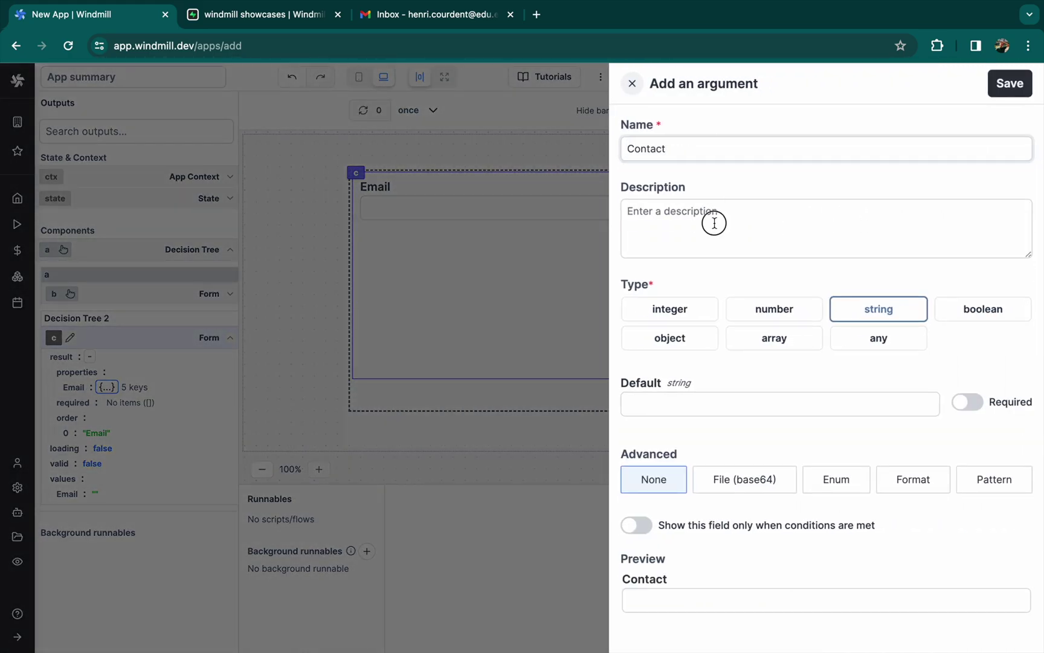
{"action": "left_click", "coordinate": [714, 223]}
{"action": "type", "text": "How should we get in touch?"}
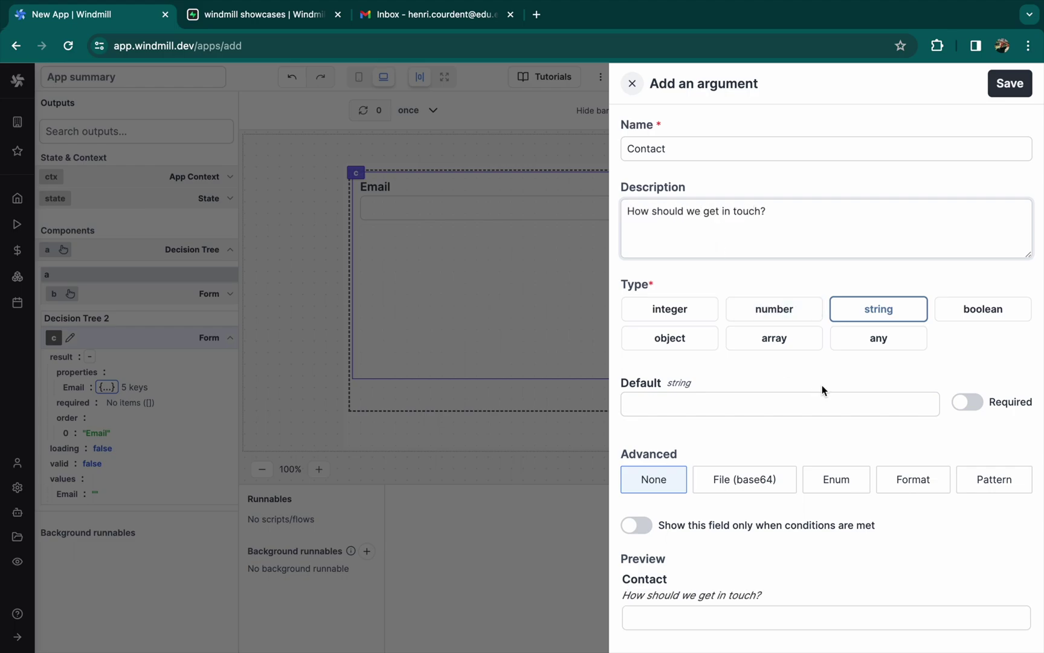
Give Contact the choices Email and Slack, save it, and shorten the form
{"action": "left_click", "coordinate": [827, 483]}
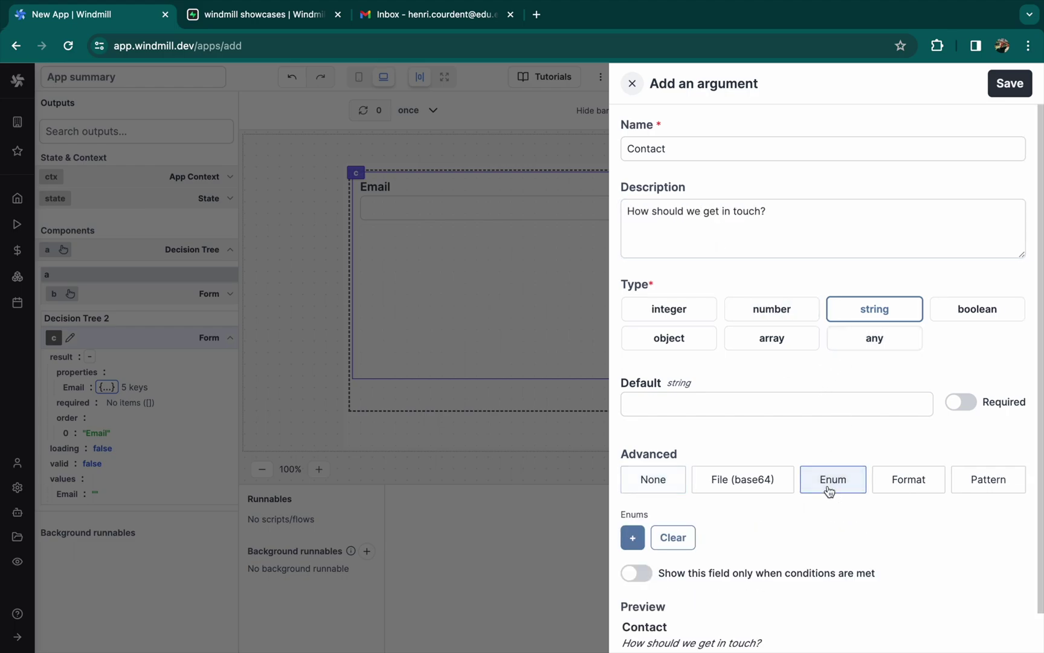
{"action": "left_click", "coordinate": [631, 535]}
{"action": "left_click", "coordinate": [633, 561]}
{"action": "left_click", "coordinate": [649, 539]}
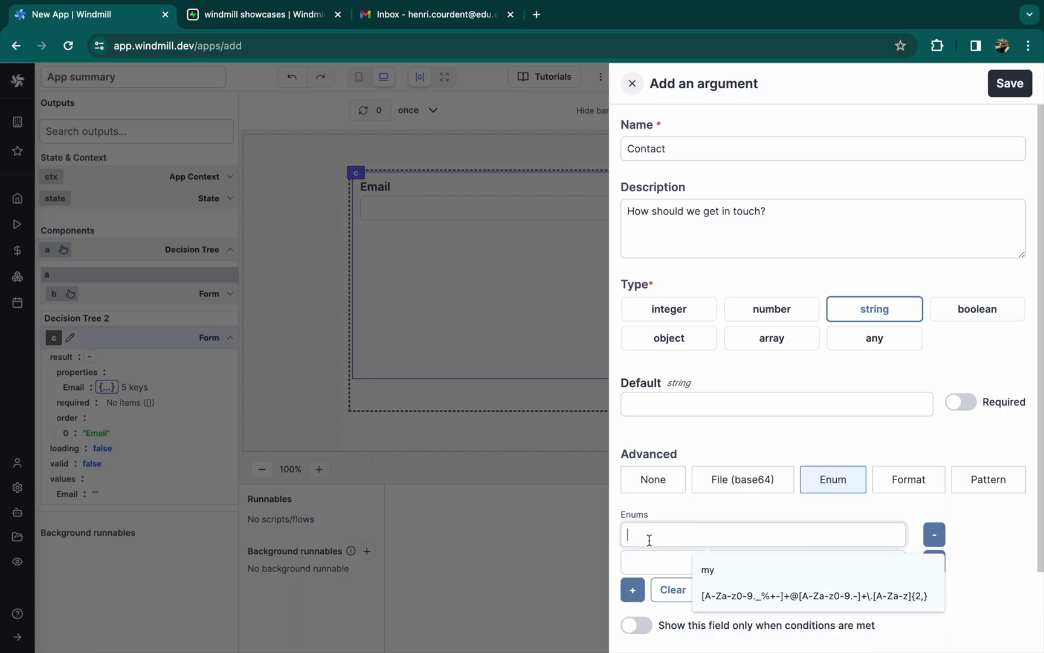
{"action": "type", "text": "Email"}
{"action": "left_click", "coordinate": [653, 562]}
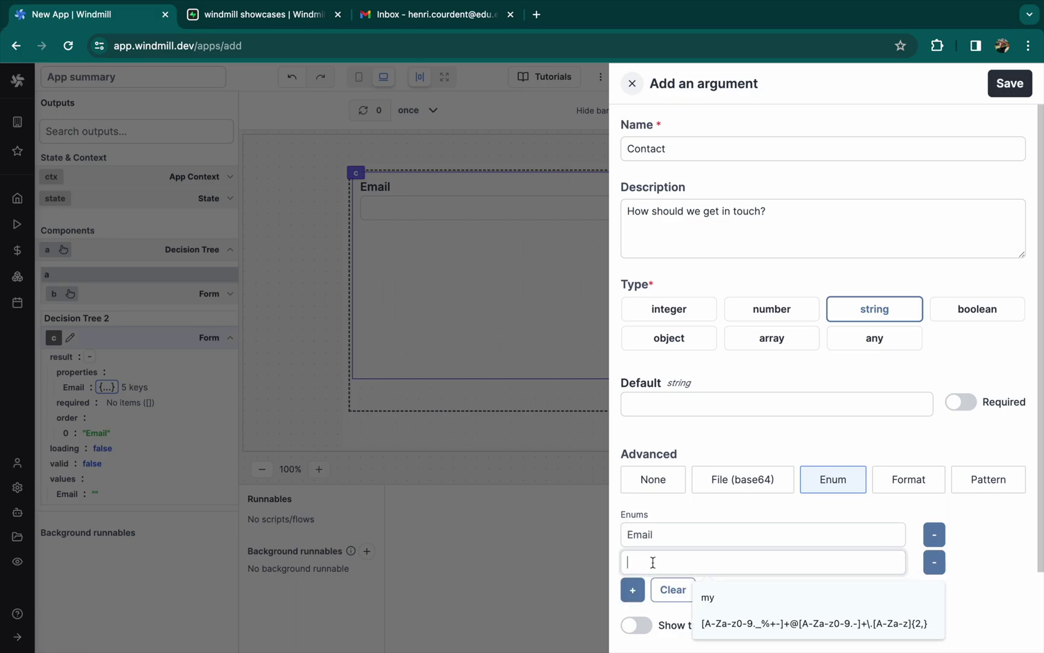
{"action": "left_click", "coordinate": [1008, 84]}
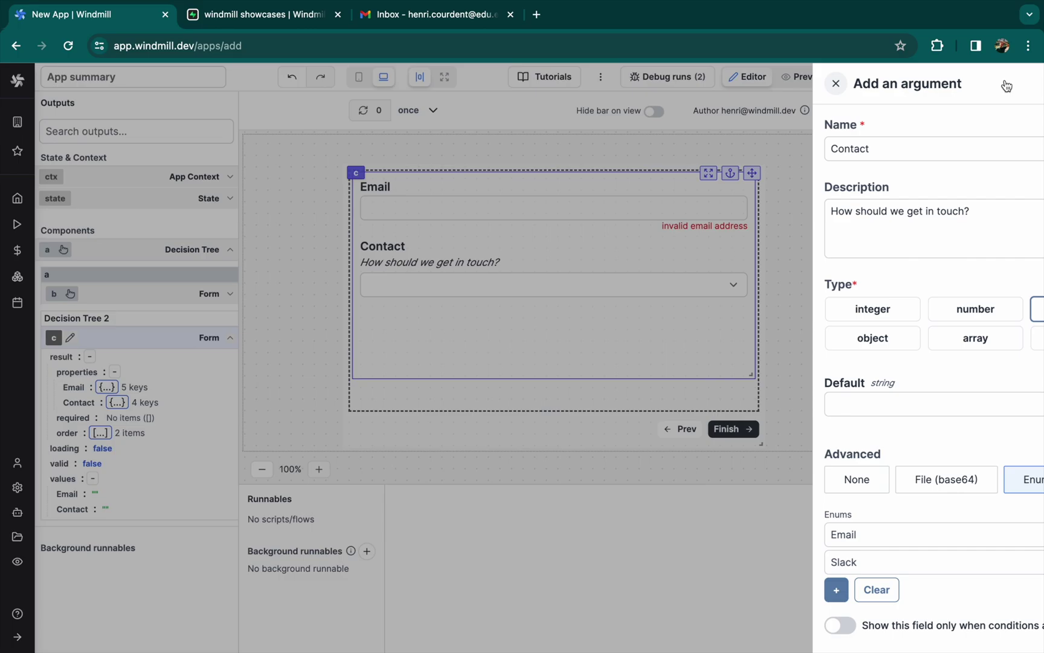
{"action": "left_click", "coordinate": [536, 282]}
{"action": "left_click", "coordinate": [547, 214]}
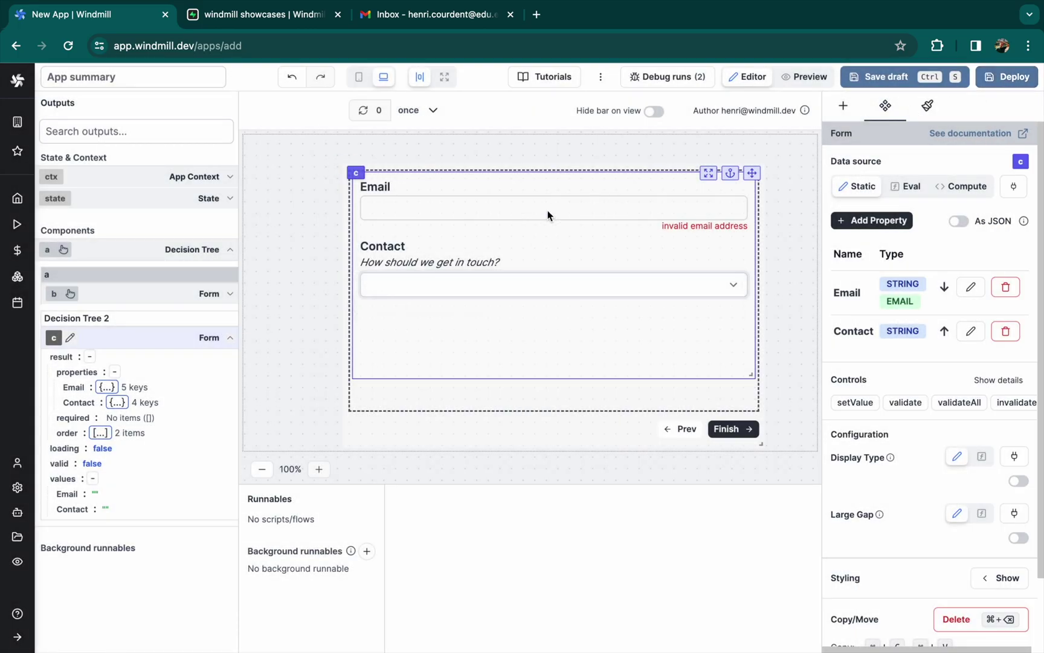
{"action": "left_click_drag", "start_coordinate": [751, 376], "coordinate": [749, 321]}
Add a Button to the tree's form and move it to the centre
{"action": "left_click", "coordinate": [687, 370]}
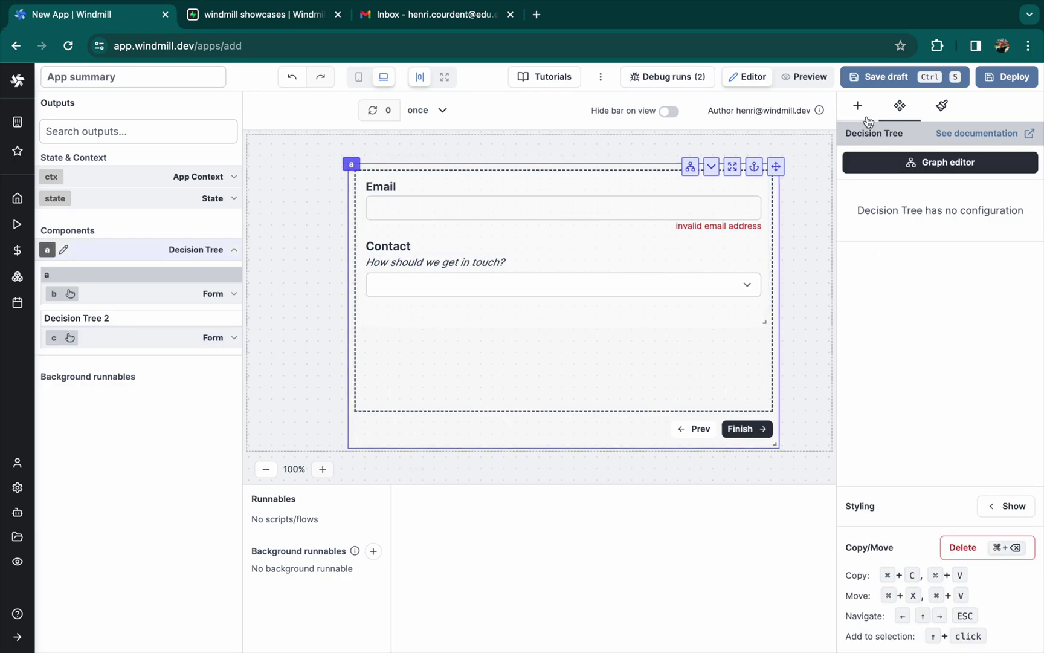
{"action": "left_click", "coordinate": [857, 105]}
{"action": "left_click", "coordinate": [946, 148]}
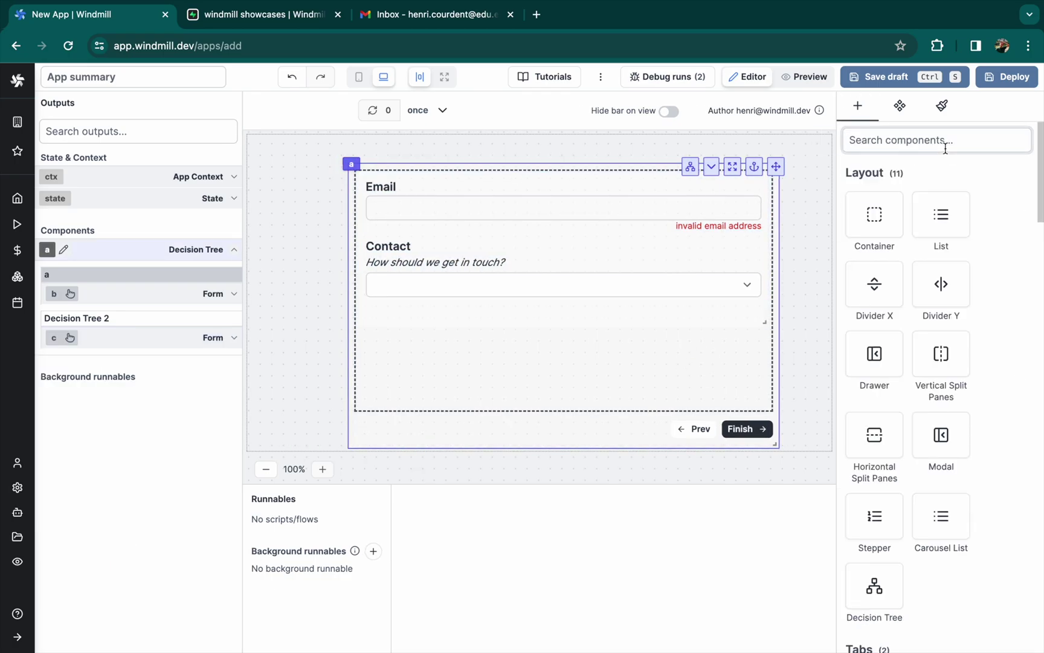
{"action": "type", "text": "but"}
{"action": "left_click", "coordinate": [874, 215]}
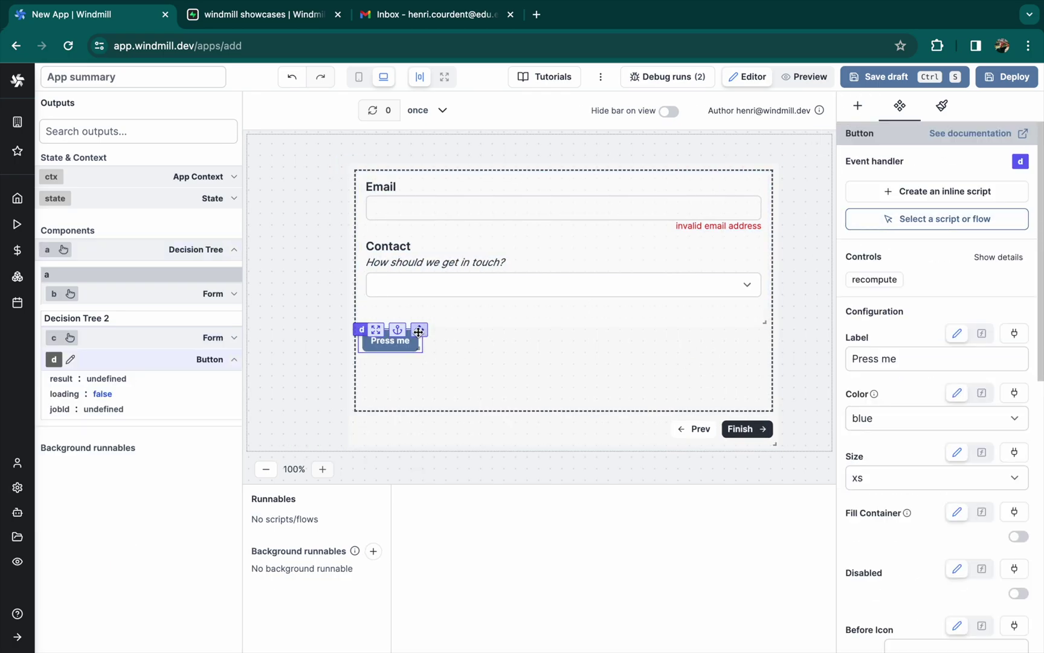
{"action": "left_click_drag", "start_coordinate": [420, 330], "coordinate": [628, 349]}
Label the button 'Send test' and set its colour to dark
{"action": "left_click", "coordinate": [876, 358]}
{"action": "key", "text": "ctrl+a"}
{"action": "type", "text": "Send test"}
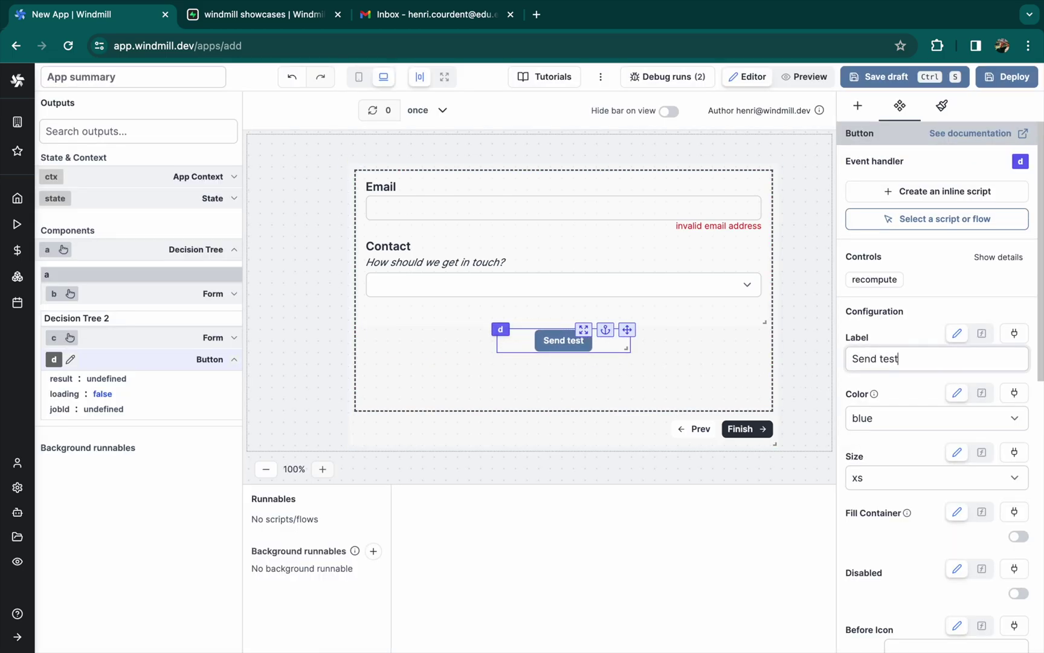
{"action": "left_click", "coordinate": [878, 412]}
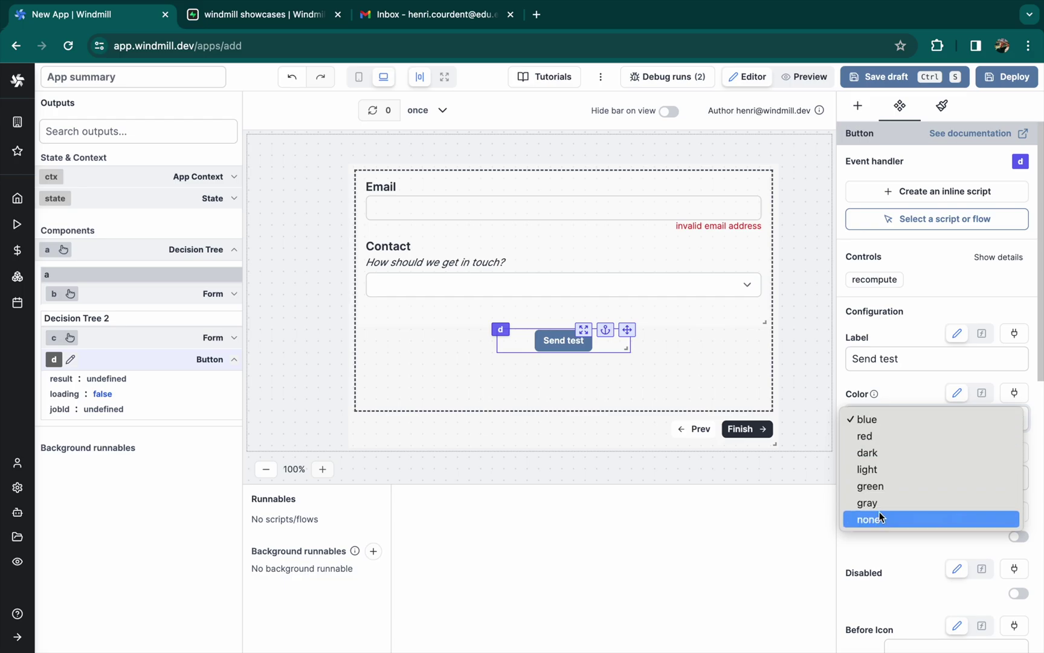
{"action": "left_click", "coordinate": [873, 454]}
Look at the button's styling editor and script picker, closing both without changes
{"action": "scroll", "coordinate": [881, 525], "scroll_direction": "down", "scroll_amount": 10}
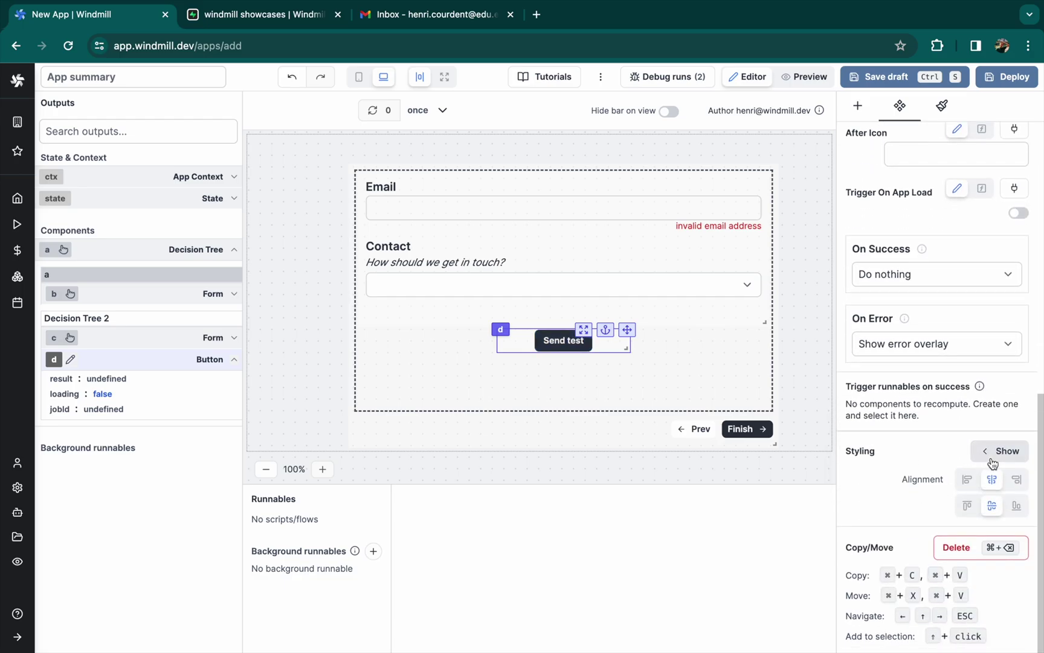
{"action": "left_click", "coordinate": [994, 454]}
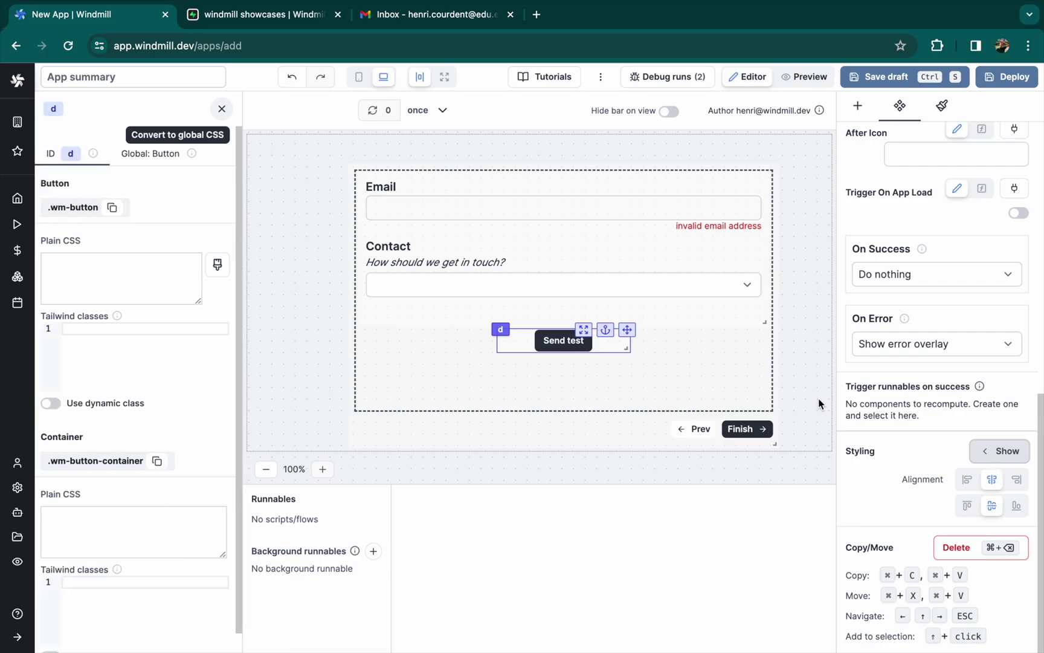
{"action": "left_click", "coordinate": [221, 109]}
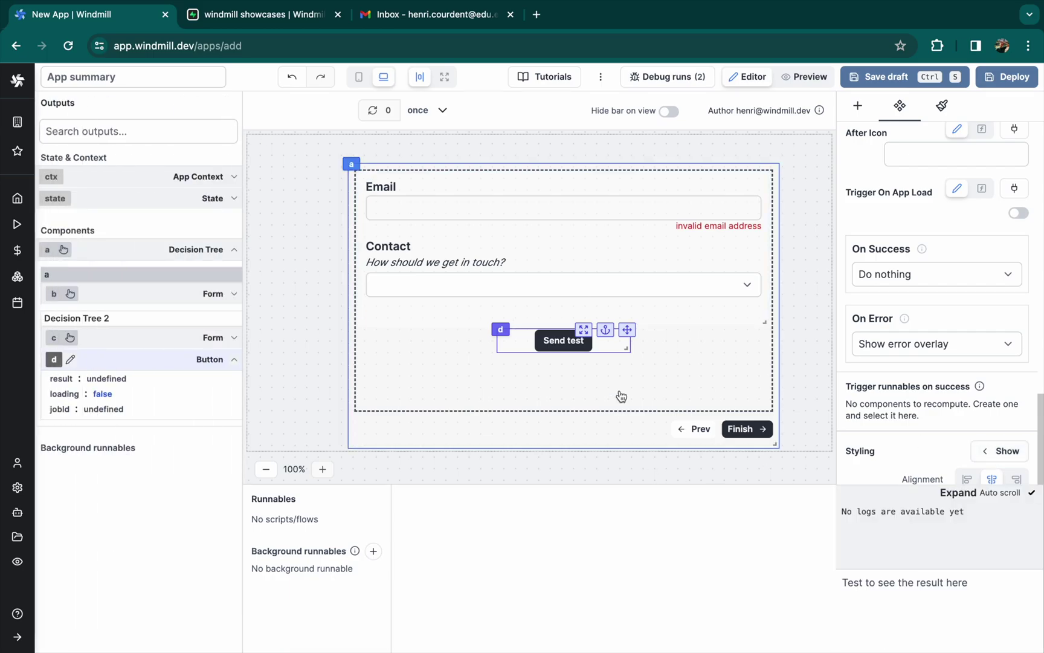
{"action": "scroll", "coordinate": [956, 400], "scroll_direction": "up", "scroll_amount": 10}
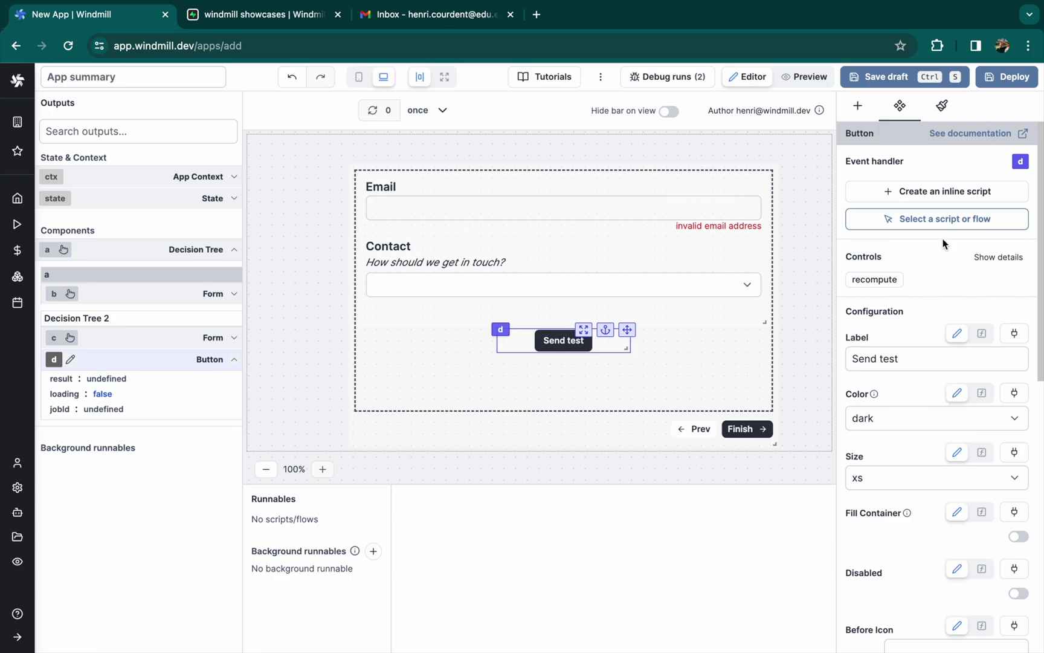
{"action": "left_click", "coordinate": [925, 222]}
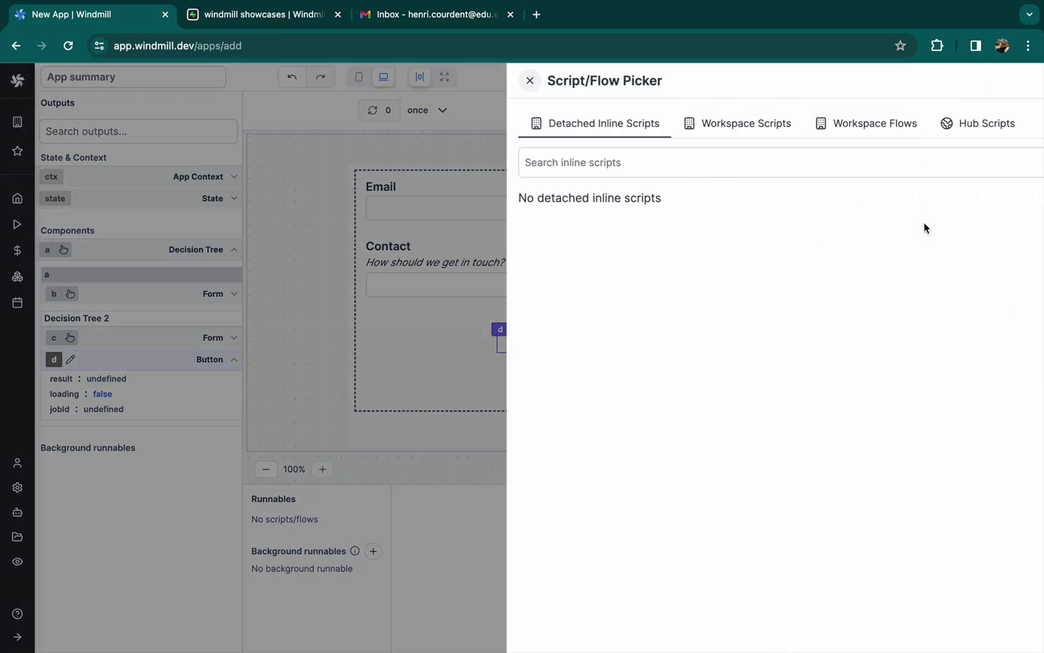
{"action": "left_click", "coordinate": [285, 152]}
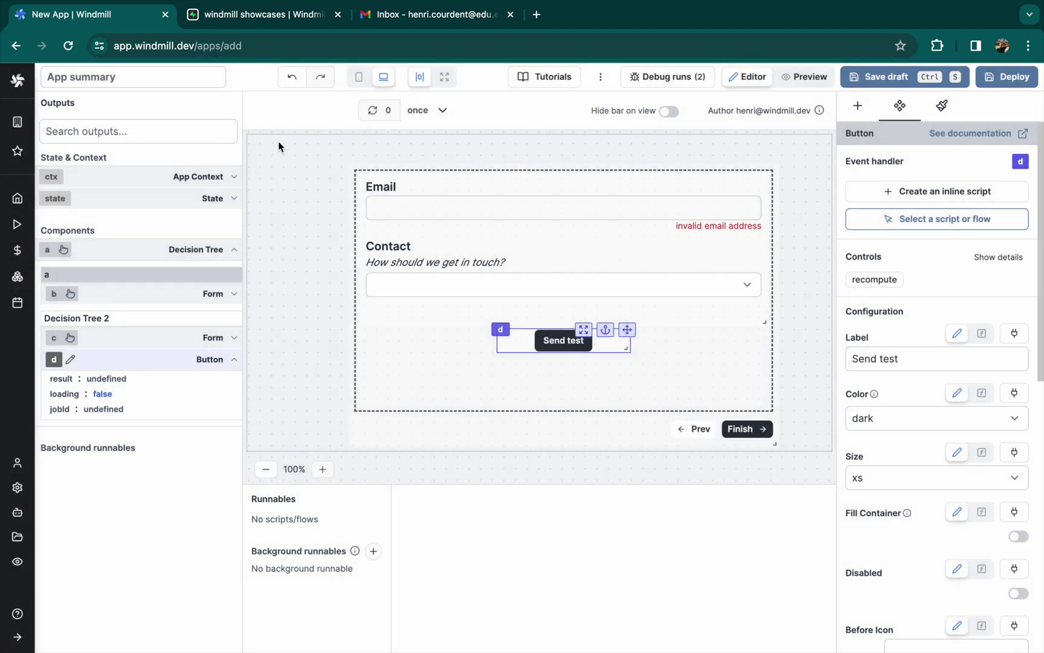
Open the Windmill home page in a new tab beside the app tab
{"action": "left_click", "coordinate": [195, 46]}
{"action": "key", "text": "shift+Home"}
{"action": "key", "text": "ctrl+c"}
{"action": "key", "text": "ctrl+t"}
{"action": "key", "text": "ctrl+v"}
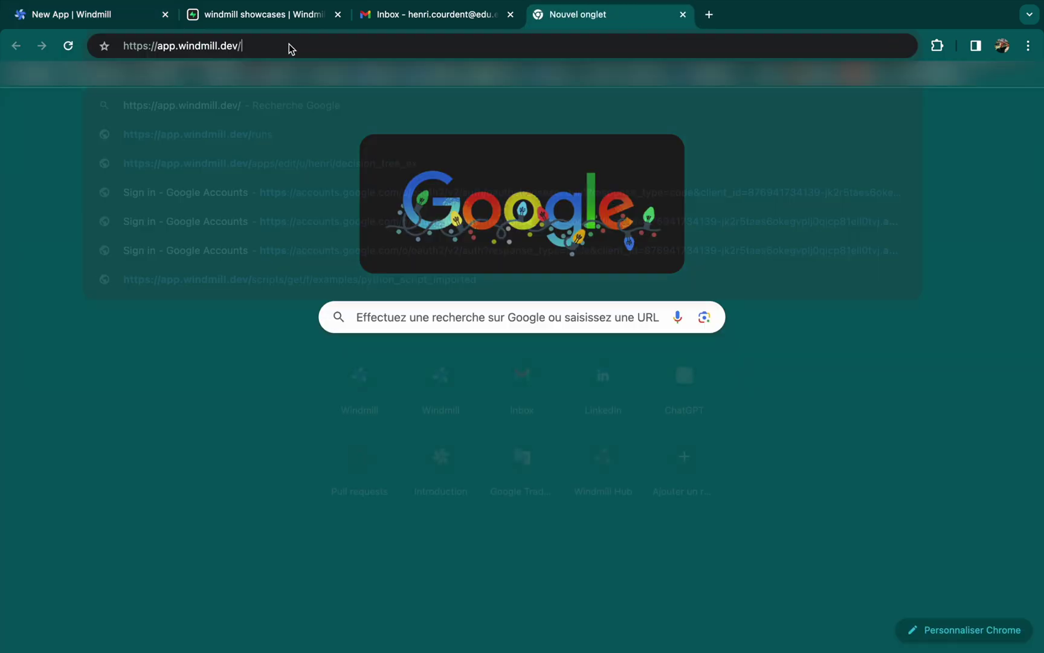
{"action": "key", "text": "Return"}
{"action": "left_click_drag", "start_coordinate": [547, 14], "coordinate": [254, 18]}
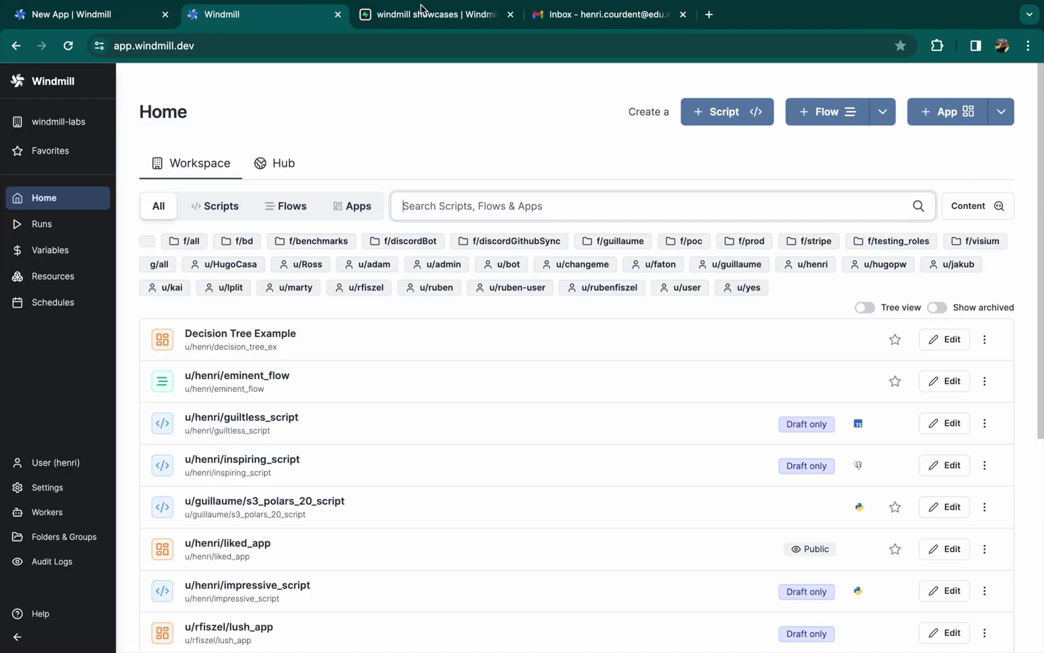
Create a new flow with two string inputs, email and method
{"action": "left_click", "coordinate": [824, 111]}
{"action": "left_click", "coordinate": [250, 213]}
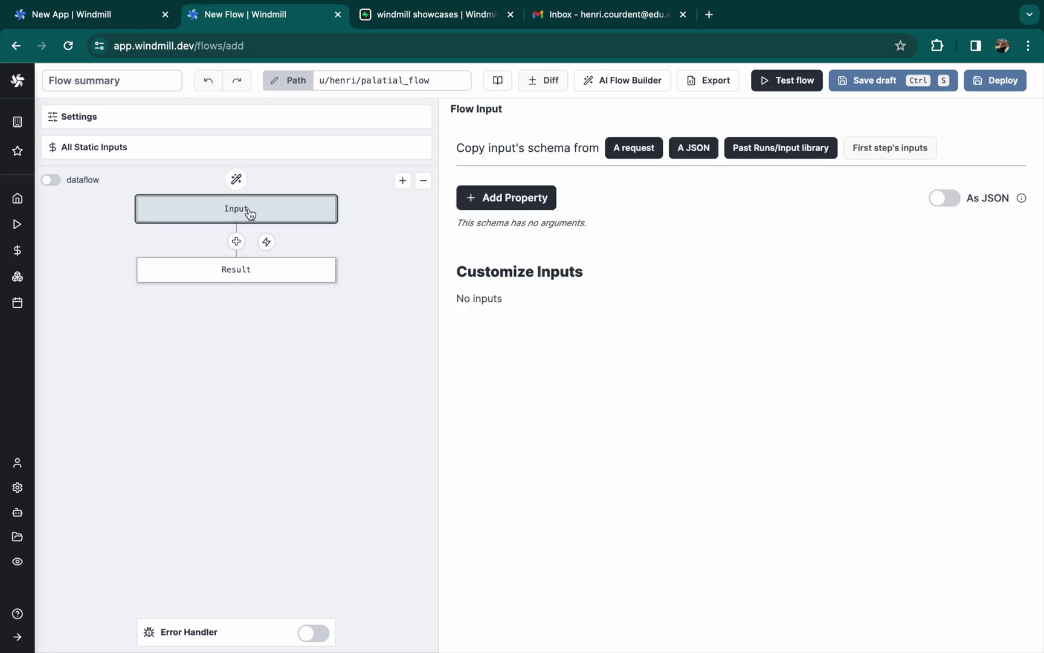
{"action": "left_click", "coordinate": [520, 194]}
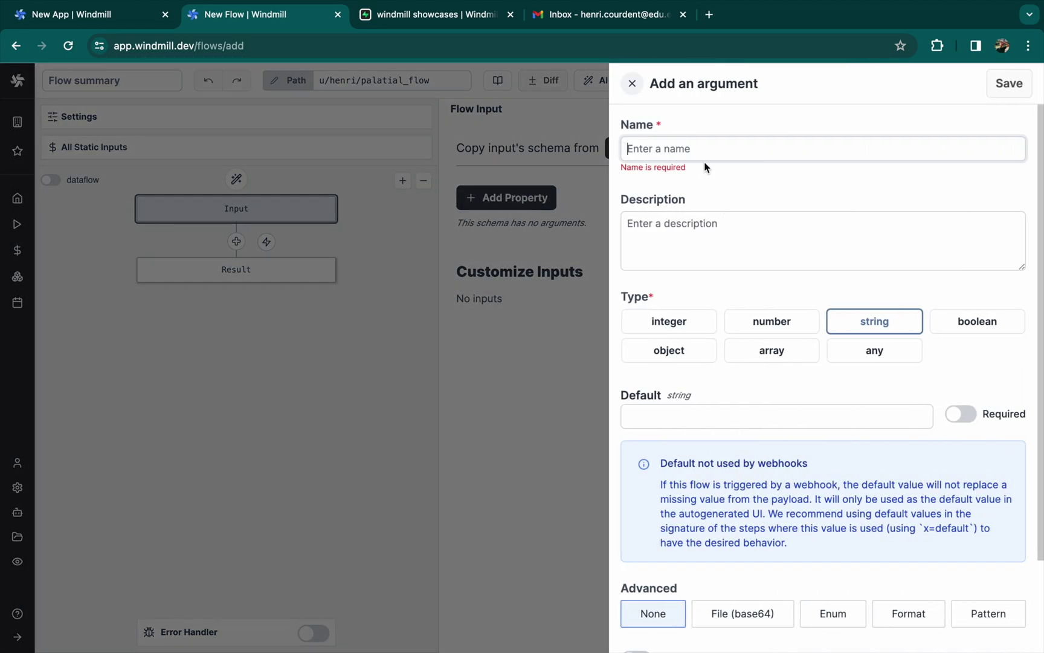
{"action": "type", "text": "email"}
{"action": "left_click", "coordinate": [1010, 83]}
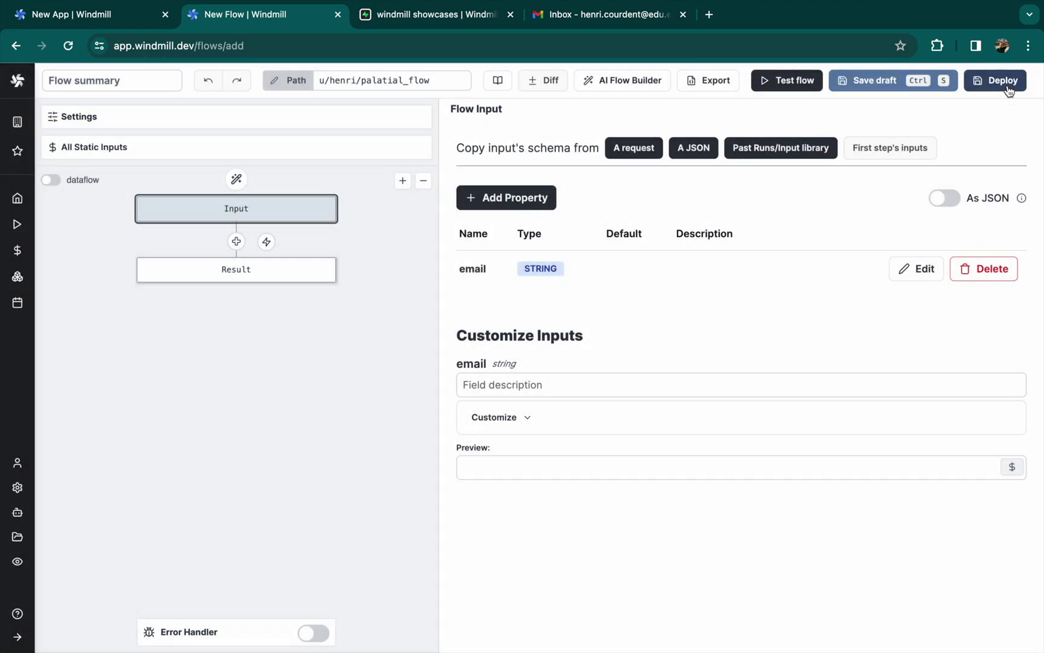
{"action": "left_click", "coordinate": [507, 198]}
{"action": "type", "text": "method"}
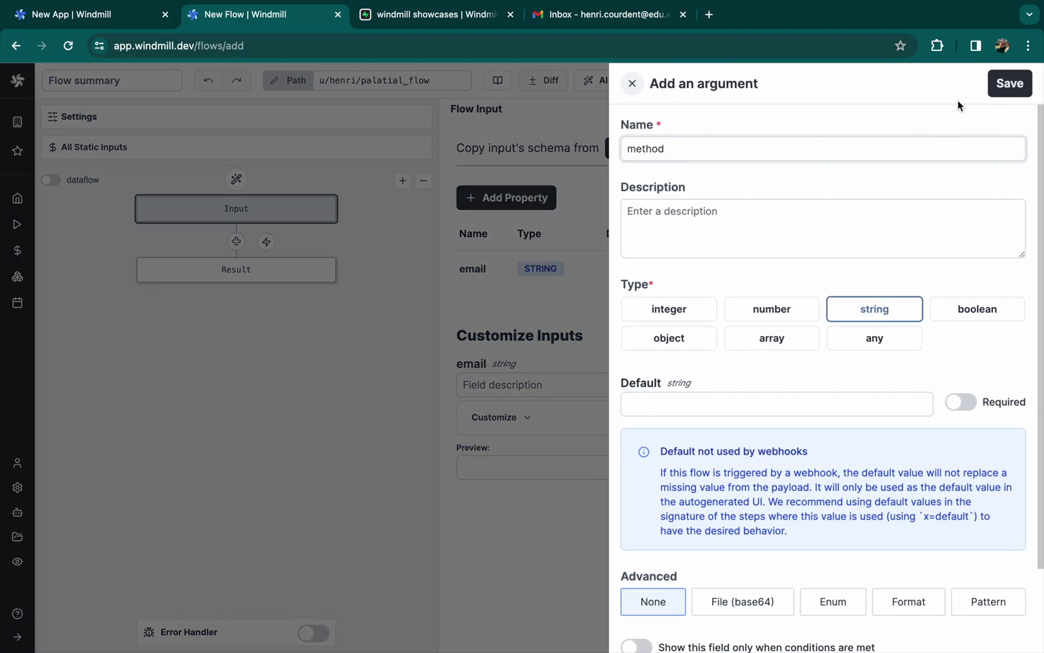
{"action": "left_click", "coordinate": [1010, 83]}
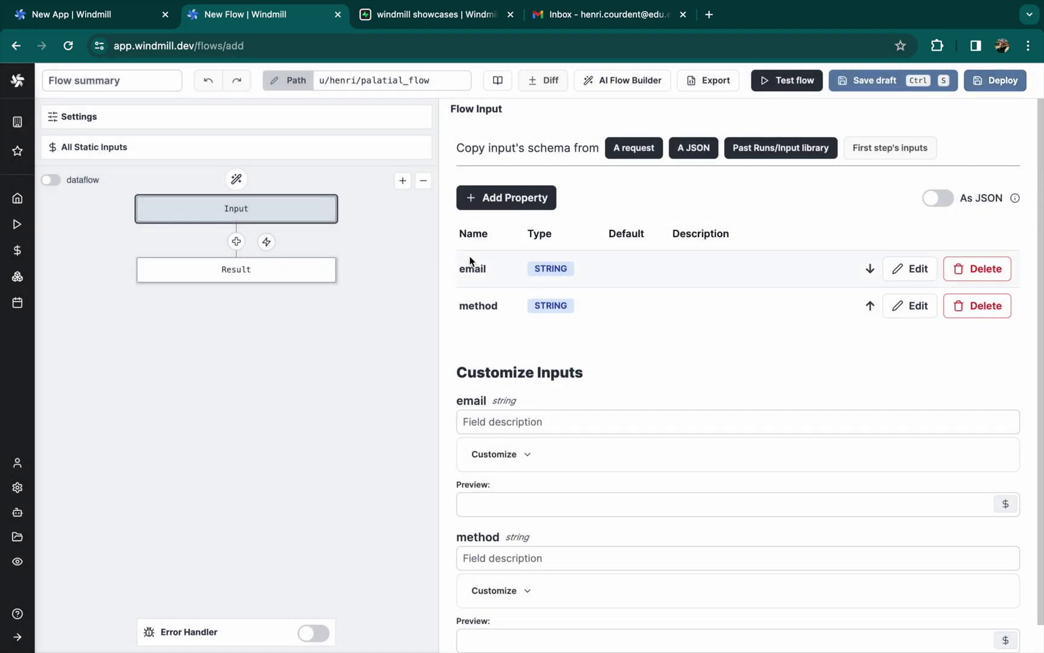
{"action": "left_click", "coordinate": [230, 241]}
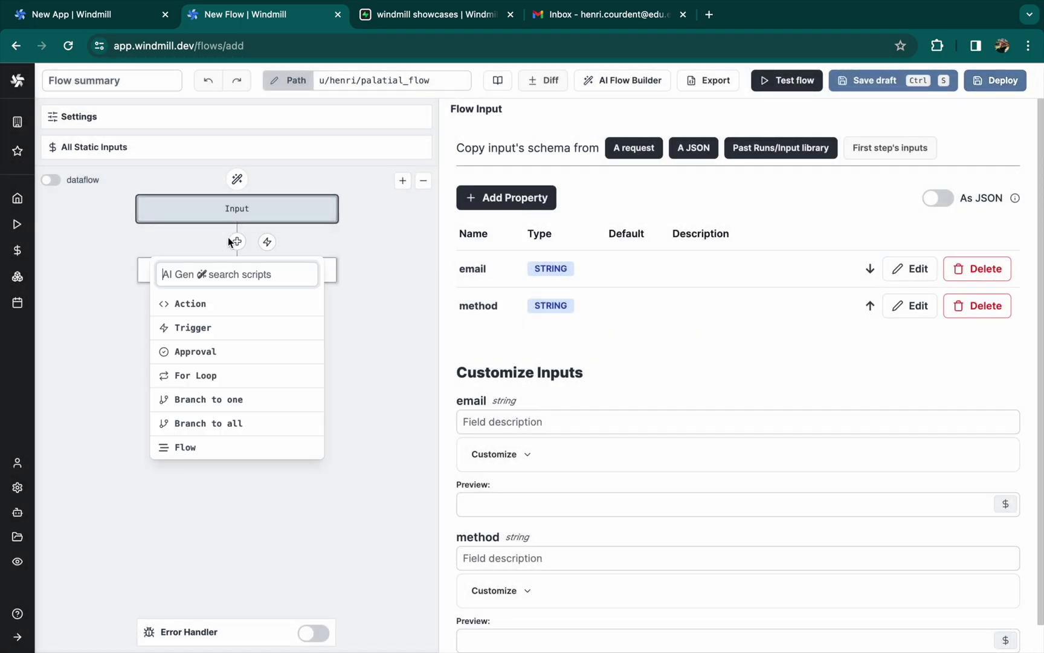
Add a branch-to-one step with two conditional branches
{"action": "left_click", "coordinate": [218, 398]}
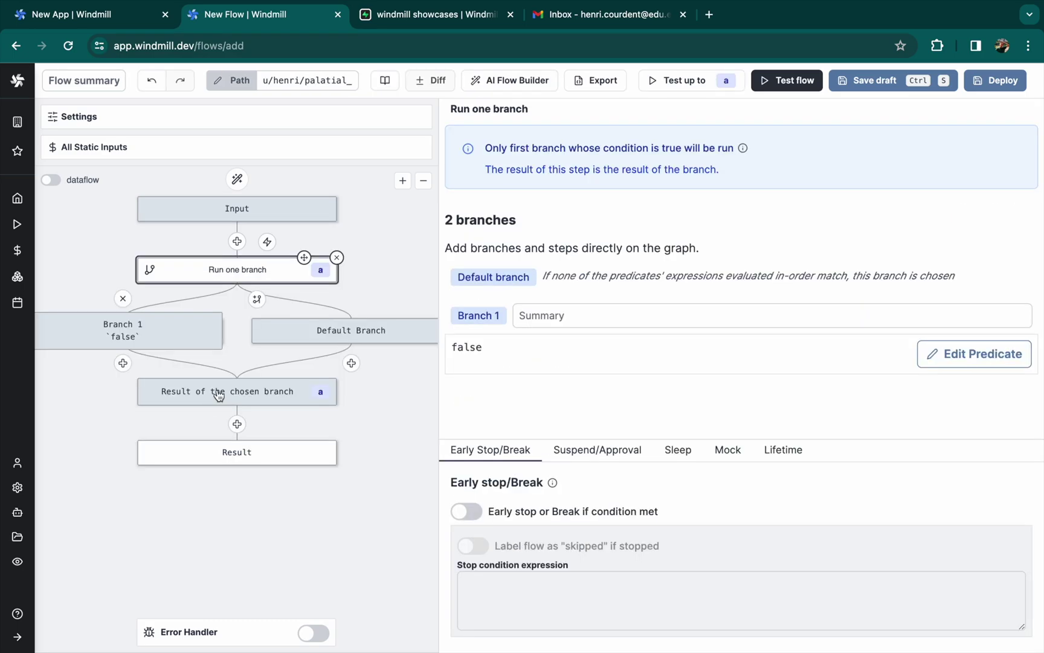
{"action": "left_click", "coordinate": [257, 298]}
{"action": "left_click_drag", "start_coordinate": [241, 376], "coordinate": [294, 380]}
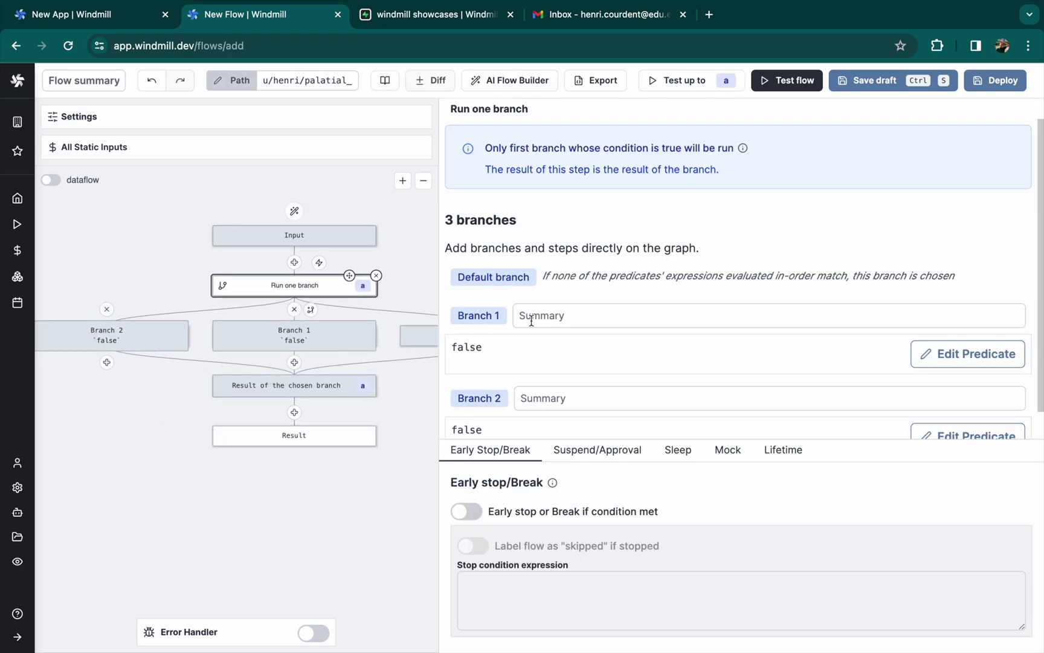
Set Branch 1's condition to flow_input.method === "Email"
{"action": "left_click", "coordinate": [915, 362]}
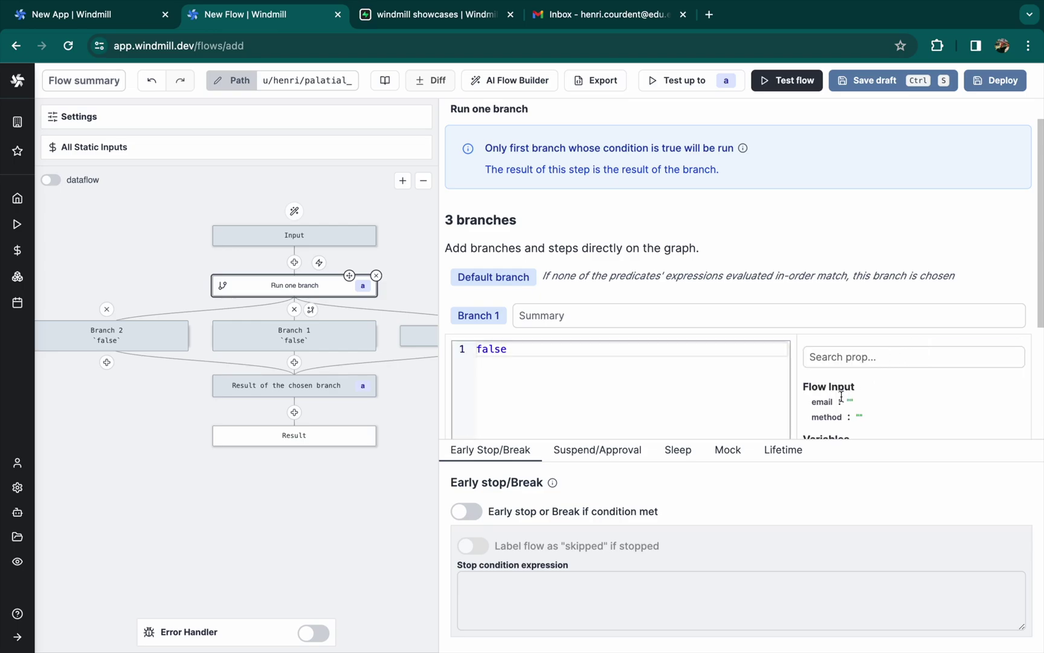
{"action": "left_click", "coordinate": [826, 417]}
{"action": "key", "text": "shift+End"}
{"action": "key", "text": "BackSpace"}
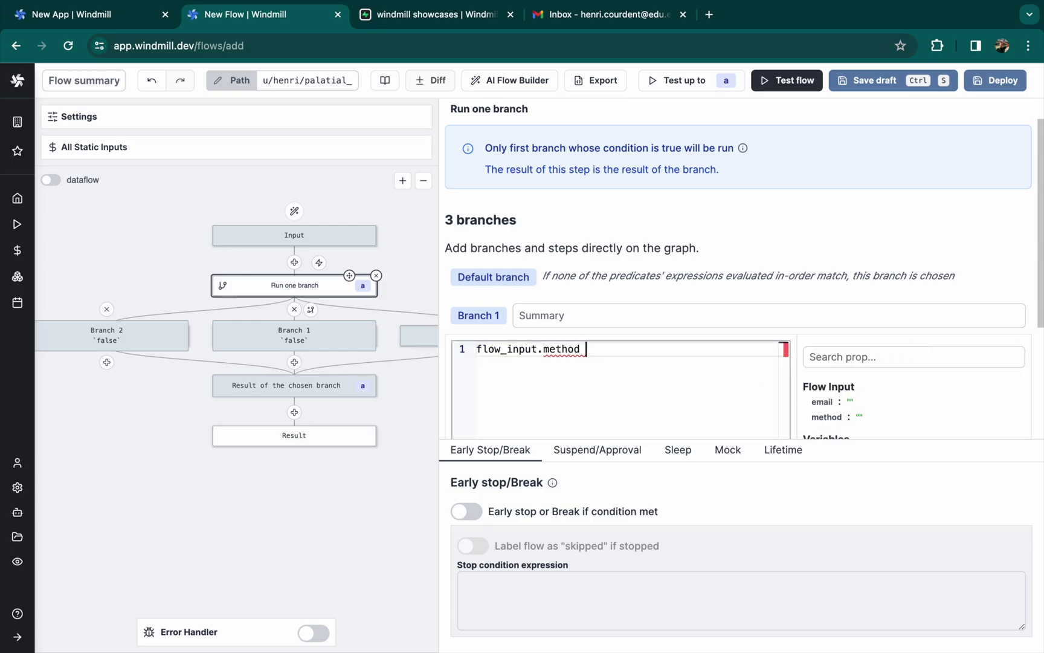
{"action": "type", "text": "=== \"Email"}
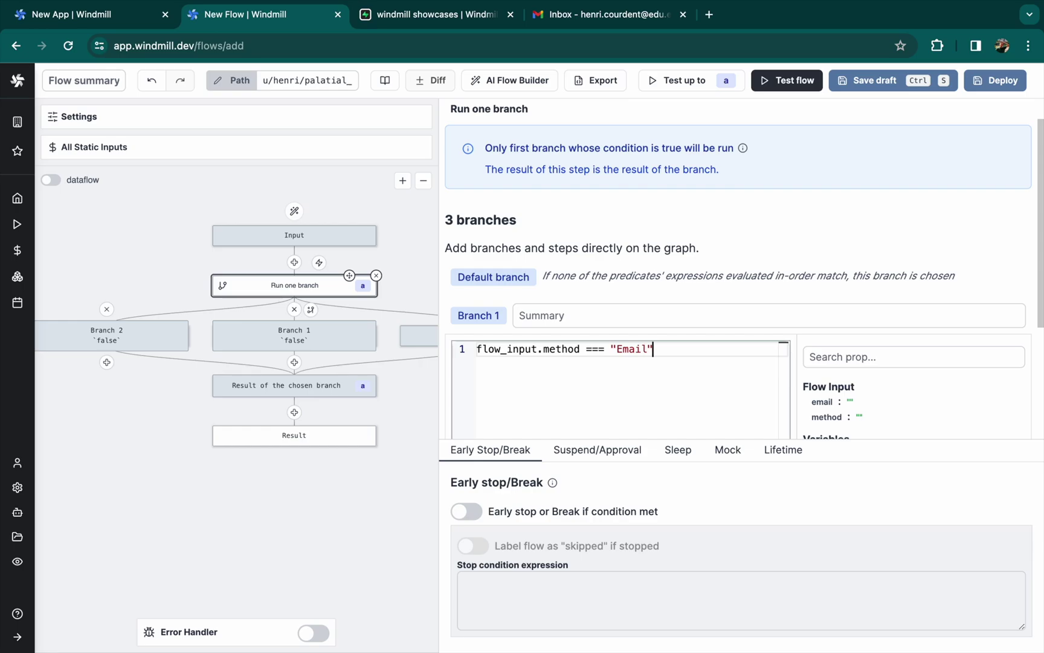
{"action": "key", "text": "ctrl+a"}
{"action": "scroll", "coordinate": [541, 368], "scroll_direction": "down", "scroll_amount": 3}
Set Branch 2's condition to flow_input.method === "Slack"
{"action": "left_click", "coordinate": [924, 406]}
{"action": "left_click", "coordinate": [650, 413]}
{"action": "key", "text": "ctrl+a"}
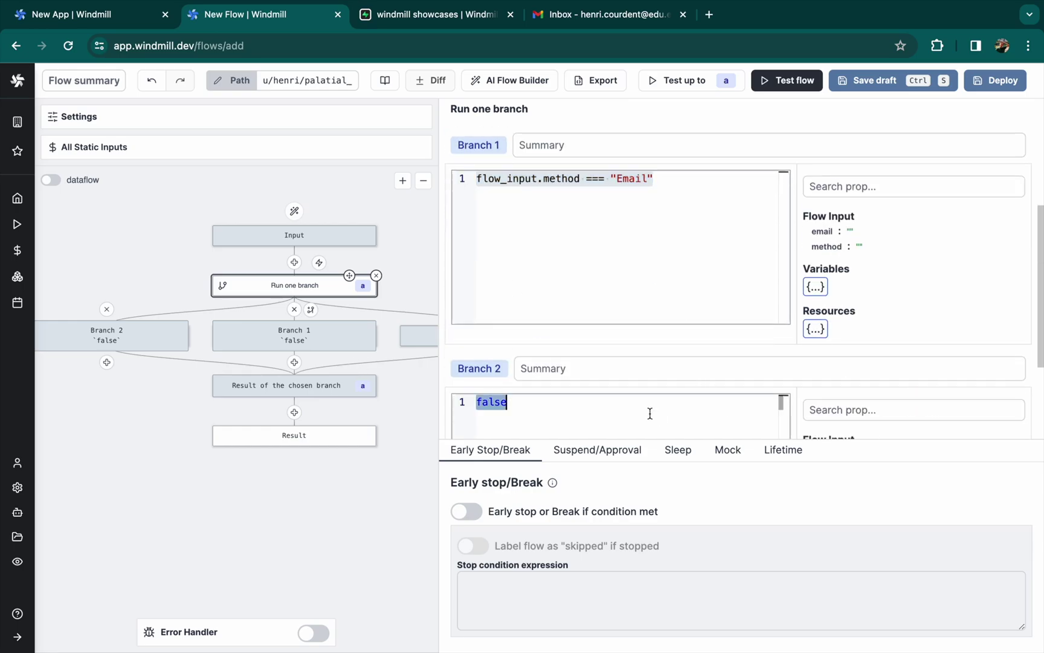
{"action": "key", "text": "ctrl+v"}
{"action": "key", "text": "Left"}
{"action": "key", "text": "ctrl+shift+Left"}
{"action": "type", "text": "Slack"}
{"action": "scroll", "coordinate": [648, 375], "scroll_direction": "down", "scroll_amount": 2}
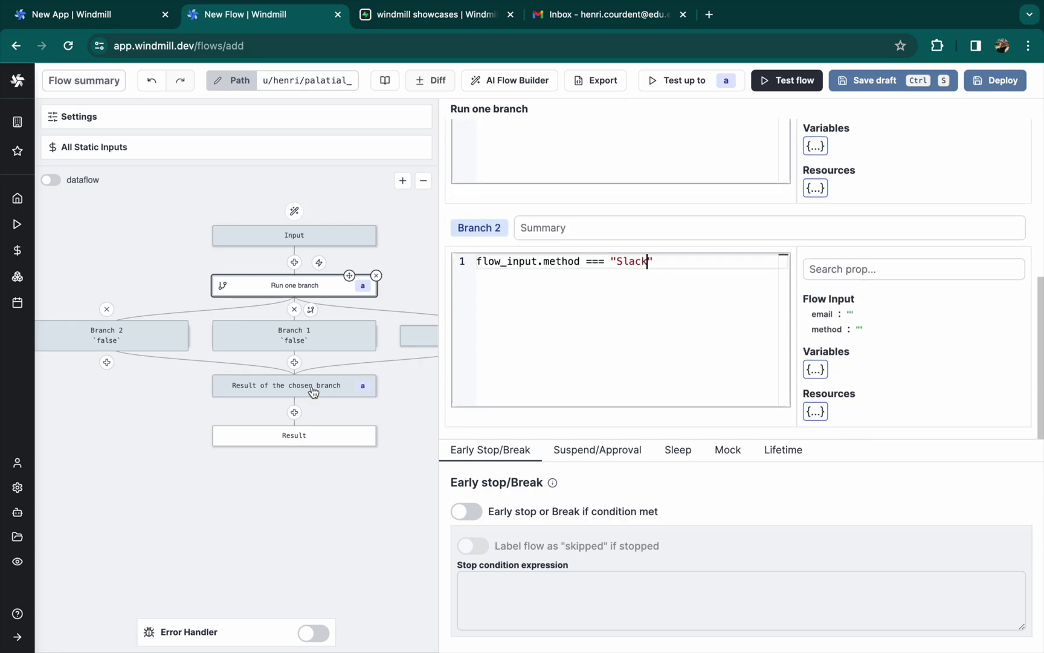
{"action": "left_click", "coordinate": [293, 363]}
Add a Send Email (gmail) action step authenticated with the pro_gmail resource
{"action": "left_click", "coordinate": [254, 412]}
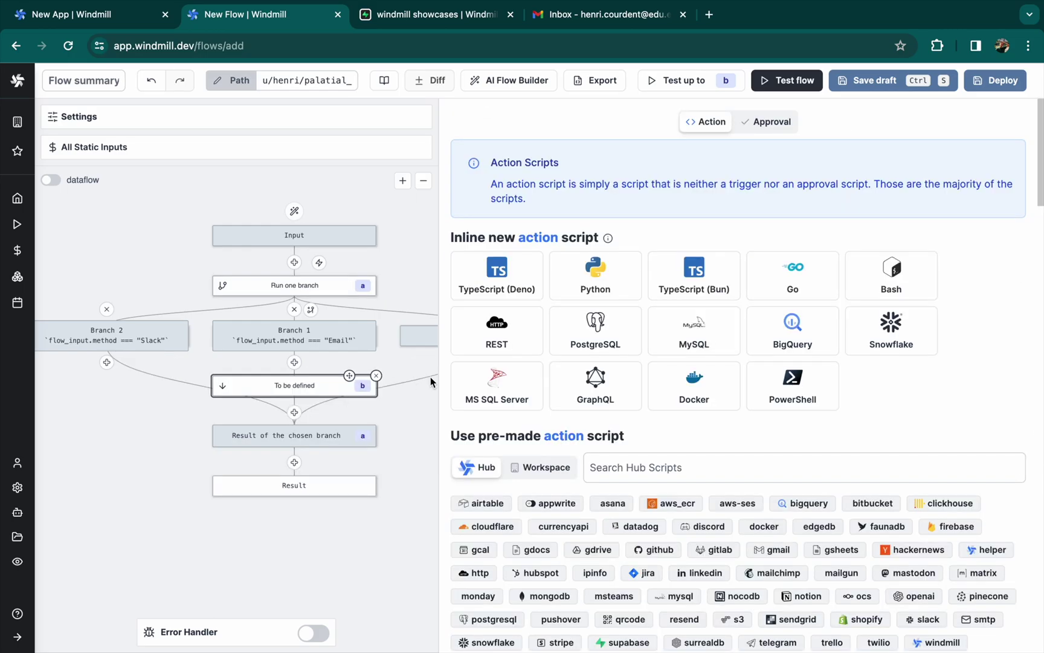
{"action": "left_click", "coordinate": [643, 460]}
{"action": "type", "text": "gmail"}
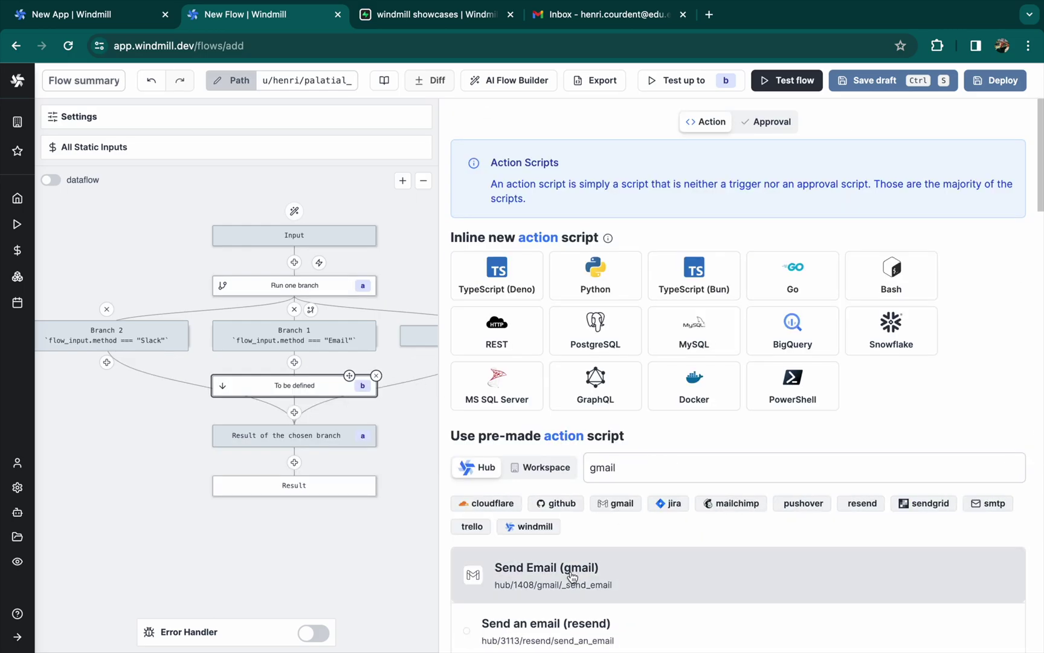
{"action": "scroll", "coordinate": [551, 581], "scroll_direction": "down", "scroll_amount": 3}
{"action": "left_click", "coordinate": [538, 362]}
{"action": "left_click", "coordinate": [532, 365]}
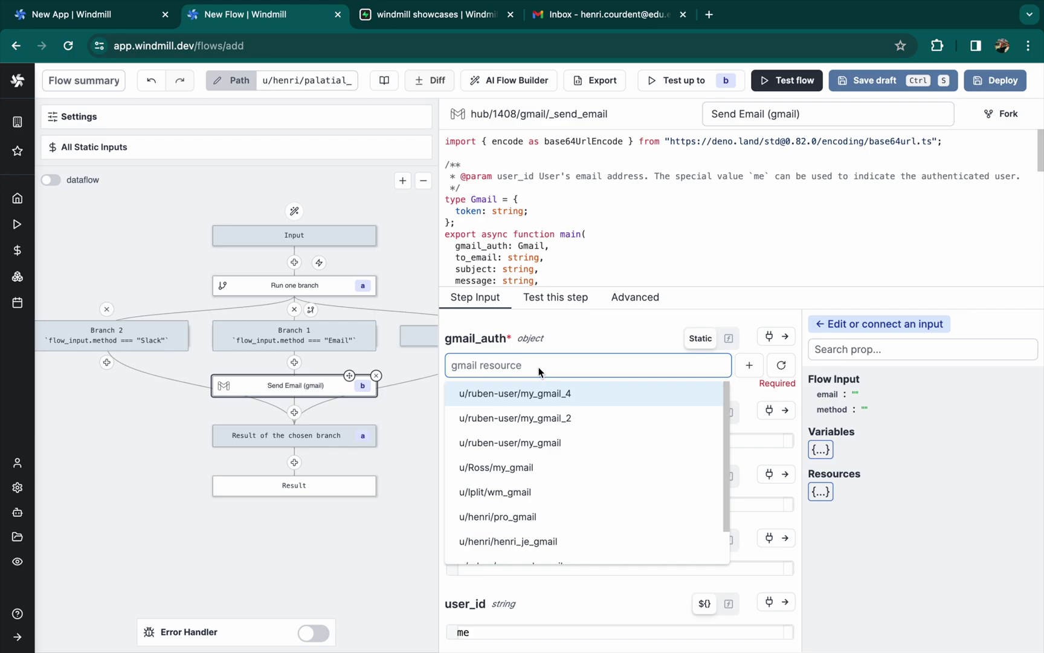
{"action": "type", "text": "pro"}
{"action": "left_click", "coordinate": [531, 392]}
Set to_email to flow_input.email, fill in a subject, and write message 'Hi! It's a test'
{"action": "left_click", "coordinate": [769, 400]}
{"action": "left_click", "coordinate": [829, 395]}
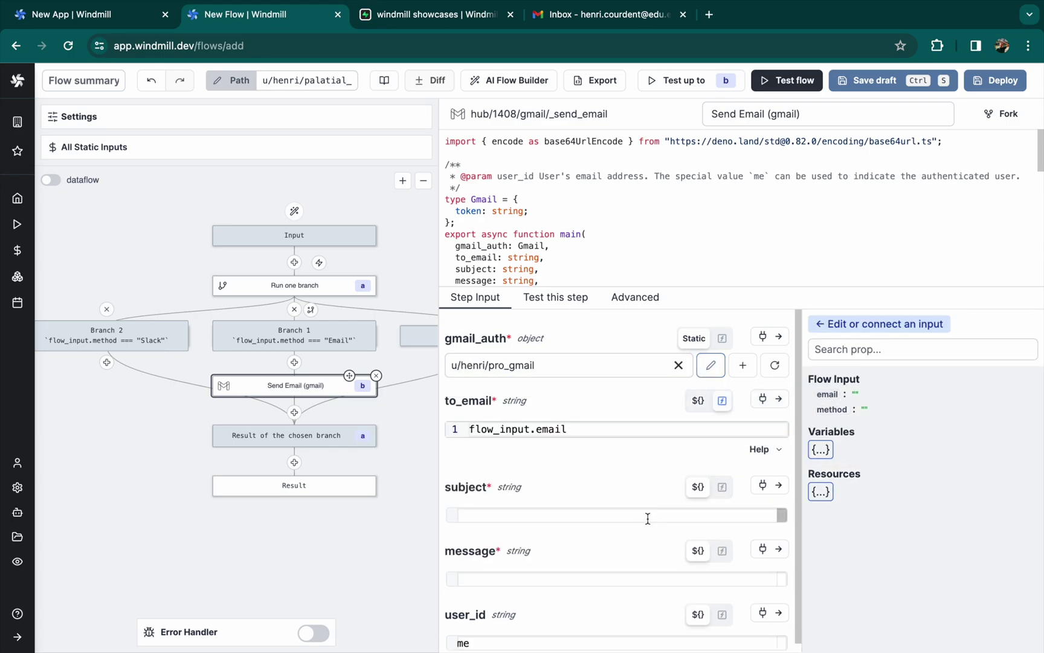
{"action": "left_click", "coordinate": [648, 516]}
{"action": "type", "text": "Test"}
{"action": "left_click", "coordinate": [567, 578]}
{"action": "type", "text": "Hi! It'"}
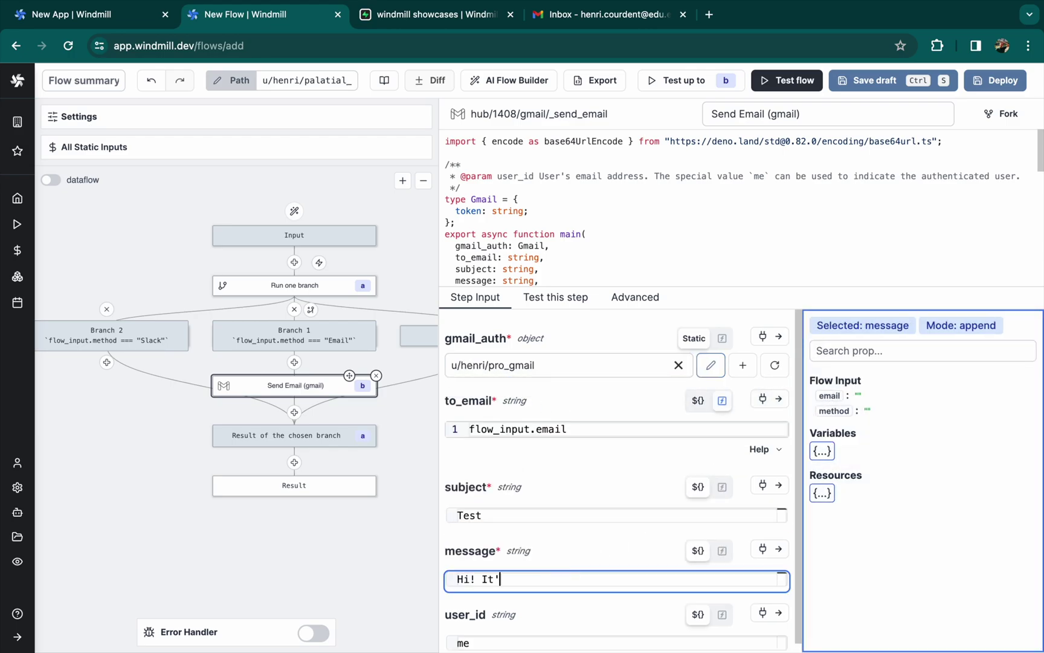
{"action": "type", "text": "s a test"}
Add a Send direct message (slack) action step under Branch 2
{"action": "left_click", "coordinate": [107, 362]}
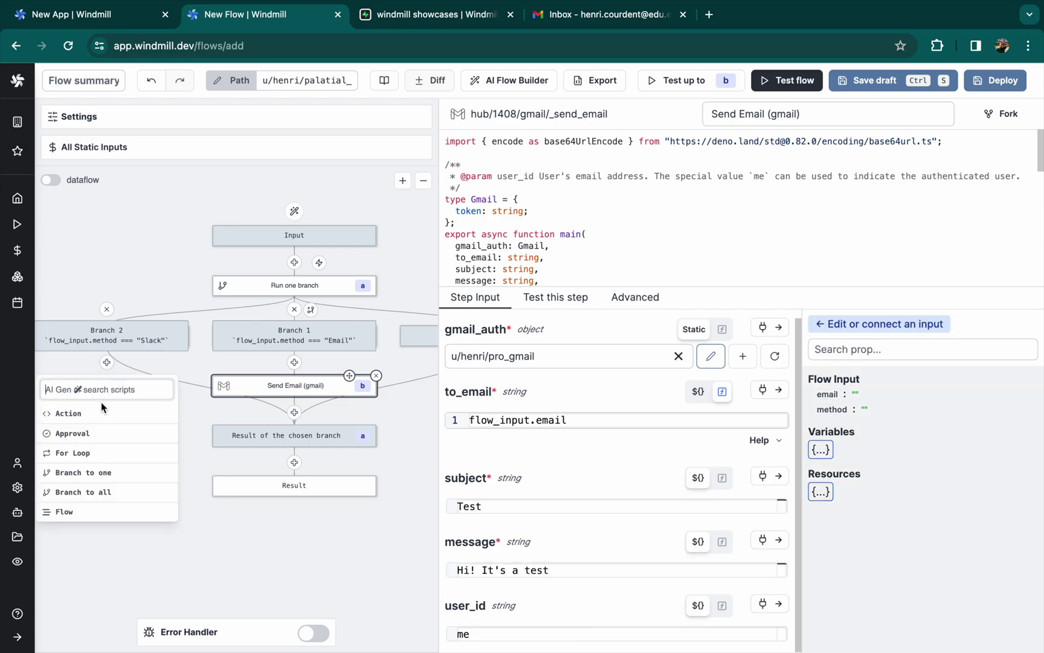
{"action": "left_click", "coordinate": [103, 413]}
{"action": "type", "text": "slack se"}
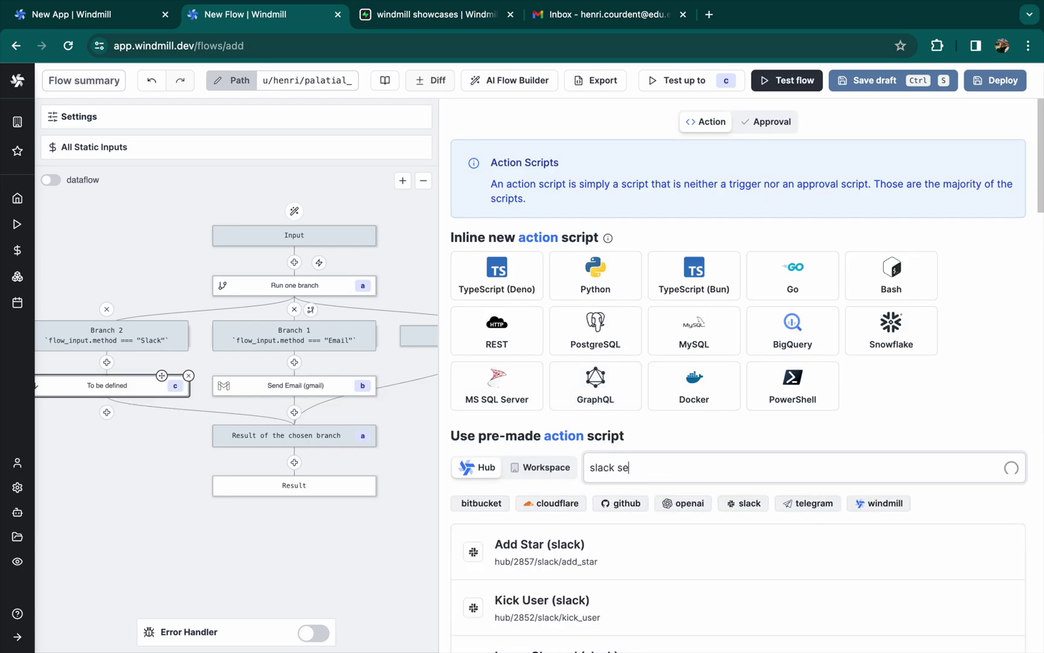
{"action": "type", "text": "nd"}
{"action": "scroll", "coordinate": [601, 598], "scroll_direction": "down", "scroll_amount": 3}
{"action": "left_click", "coordinate": [599, 612]}
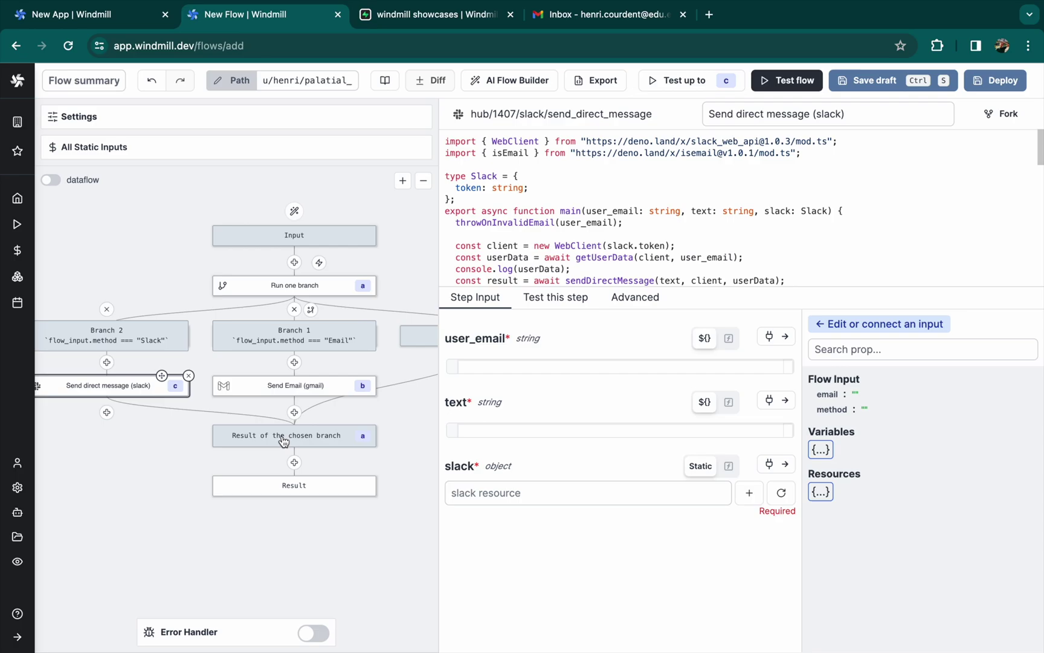
Set user_email to flow_input.email, text 'Hi there! Just testing :)', and the personal Slack resource
{"action": "left_click", "coordinate": [774, 368]}
{"action": "left_click", "coordinate": [830, 395]}
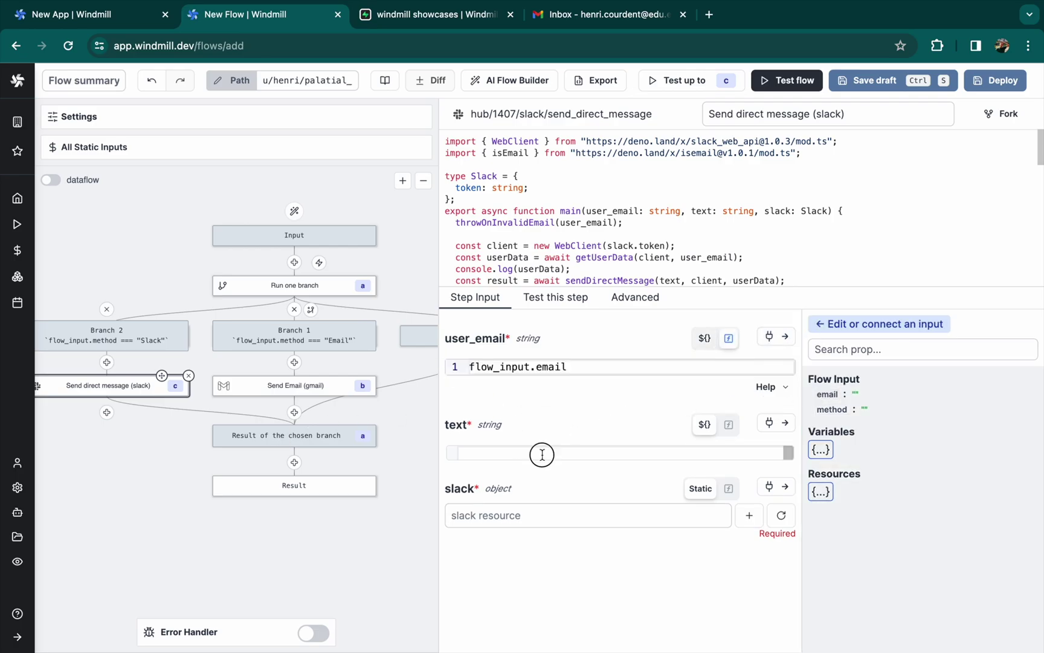
{"action": "left_click", "coordinate": [541, 453]}
{"action": "type", "text": "Hi there! Just testing :)"}
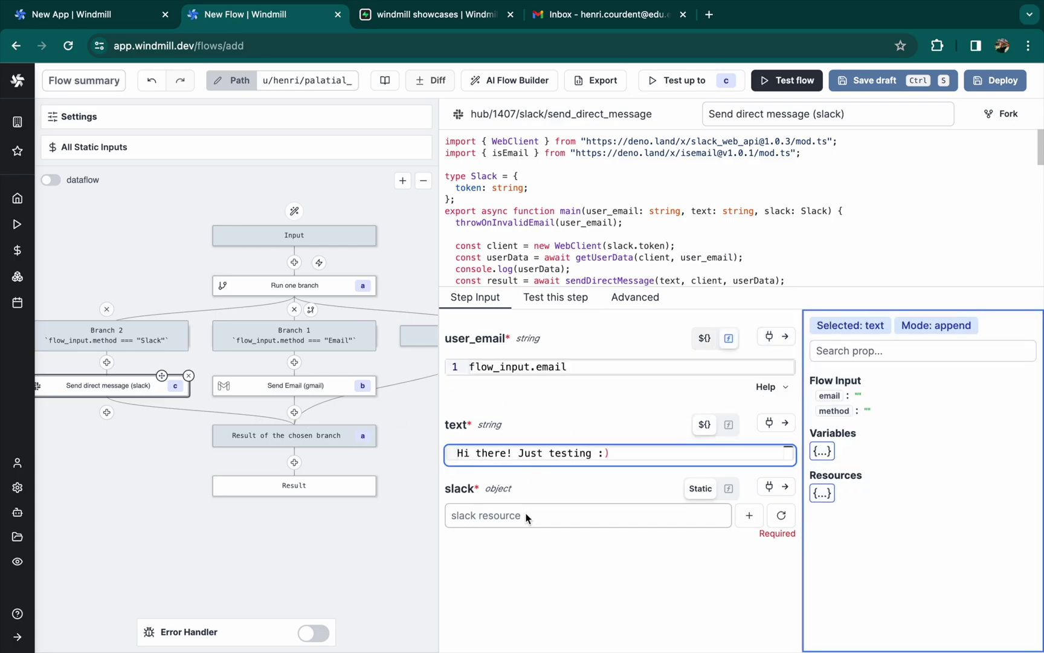
{"action": "left_click", "coordinate": [520, 515]}
{"action": "type", "text": "per"}
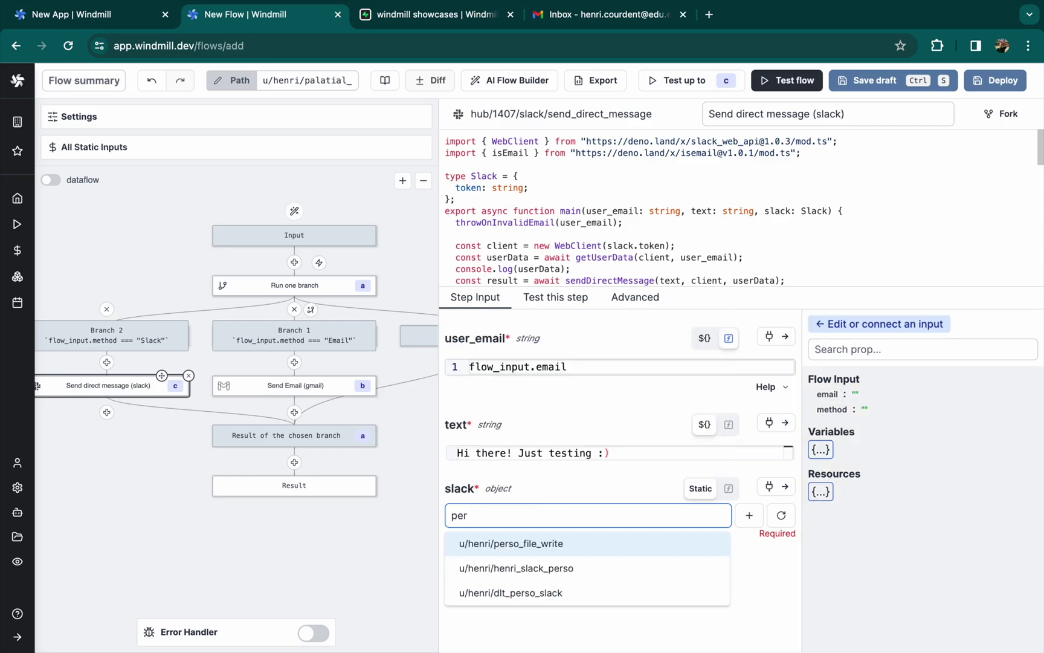
{"action": "left_click", "coordinate": [581, 568]}
{"action": "scroll", "coordinate": [279, 552], "scroll_direction": "right", "scroll_amount": 2}
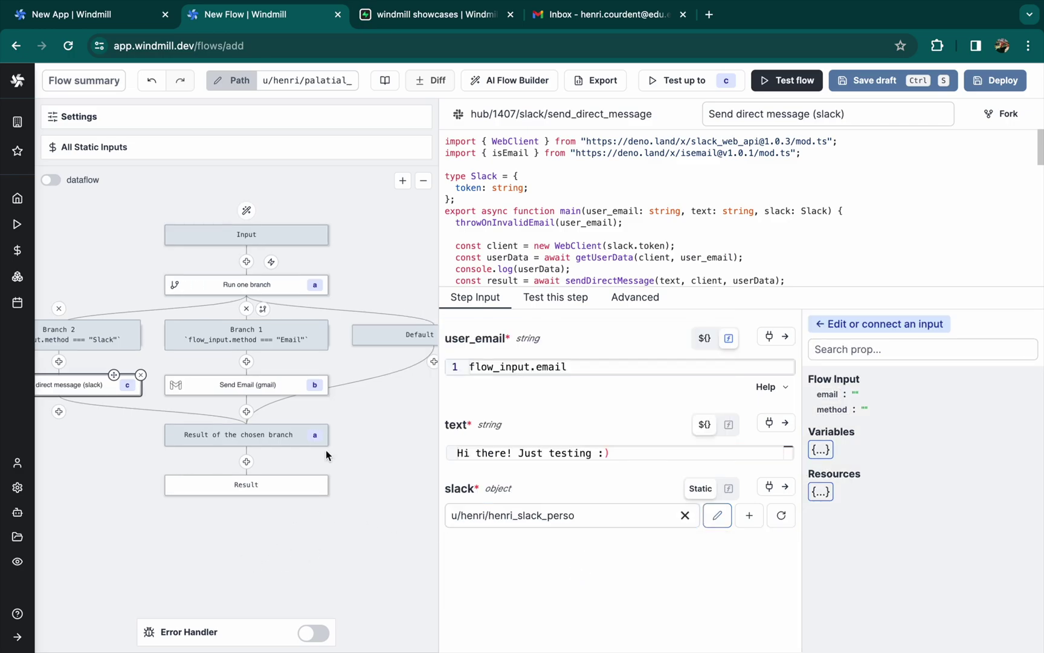
{"action": "scroll", "coordinate": [290, 441], "scroll_direction": "right", "scroll_amount": 3}
Add an inline TypeScript (Deno) step under Default Branch with AI-generated code throwing 'No email or method has been chosen'
{"action": "left_click", "coordinate": [280, 363]}
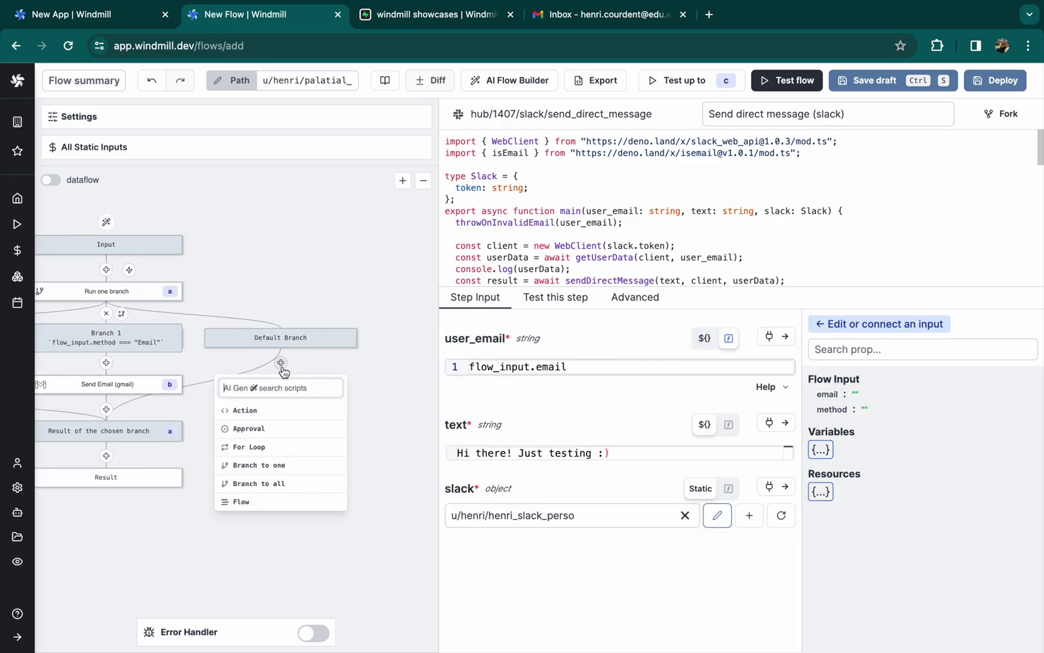
{"action": "left_click", "coordinate": [245, 411]}
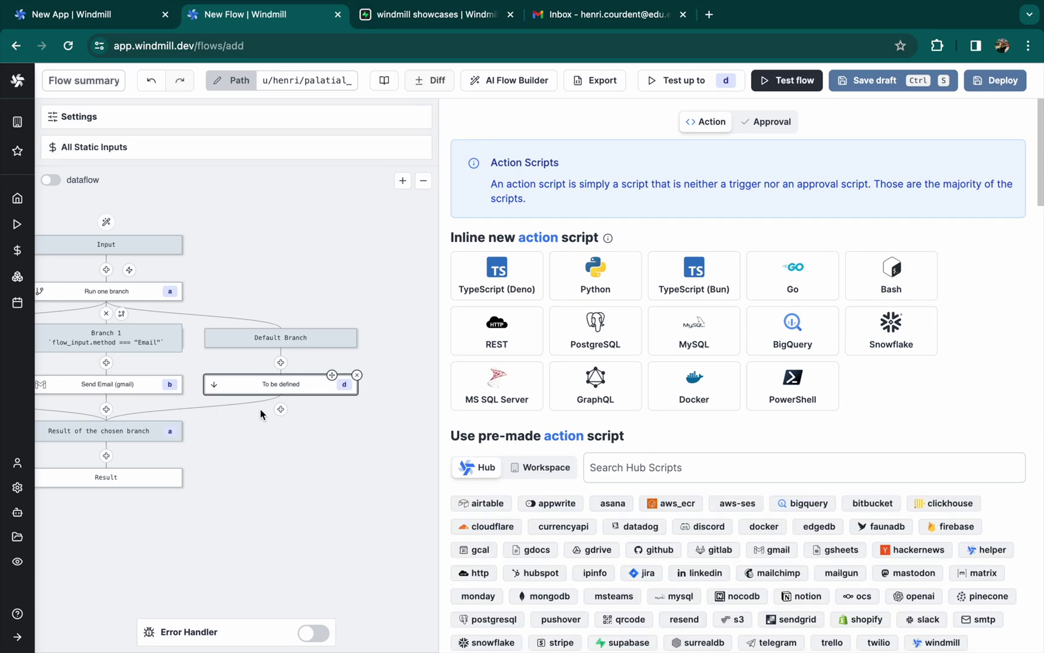
{"action": "left_click", "coordinate": [491, 272]}
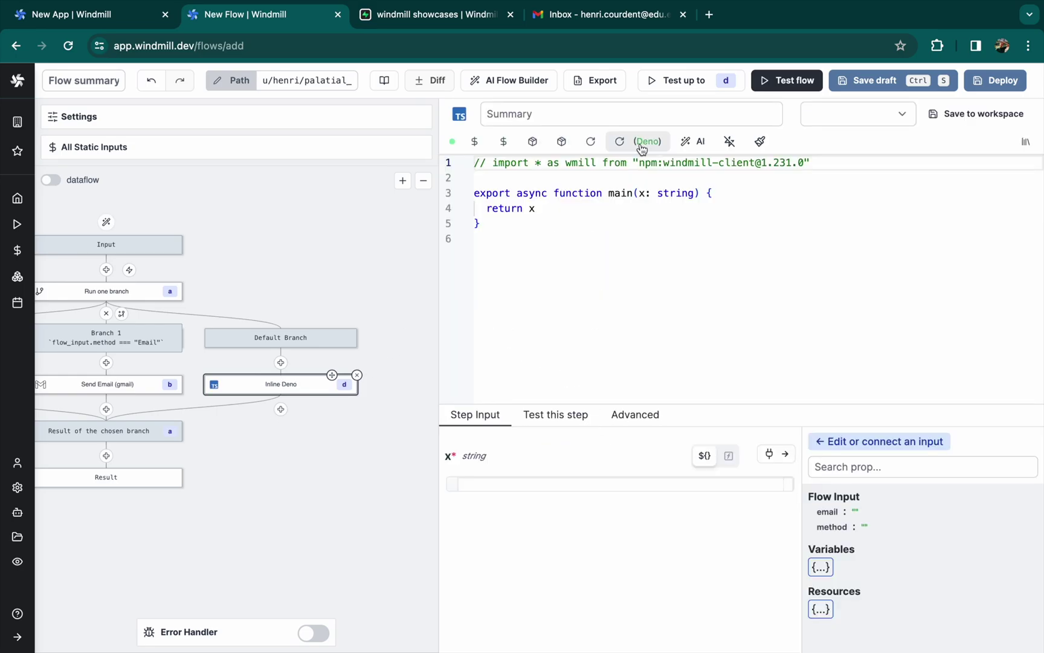
{"action": "left_click", "coordinate": [694, 141]}
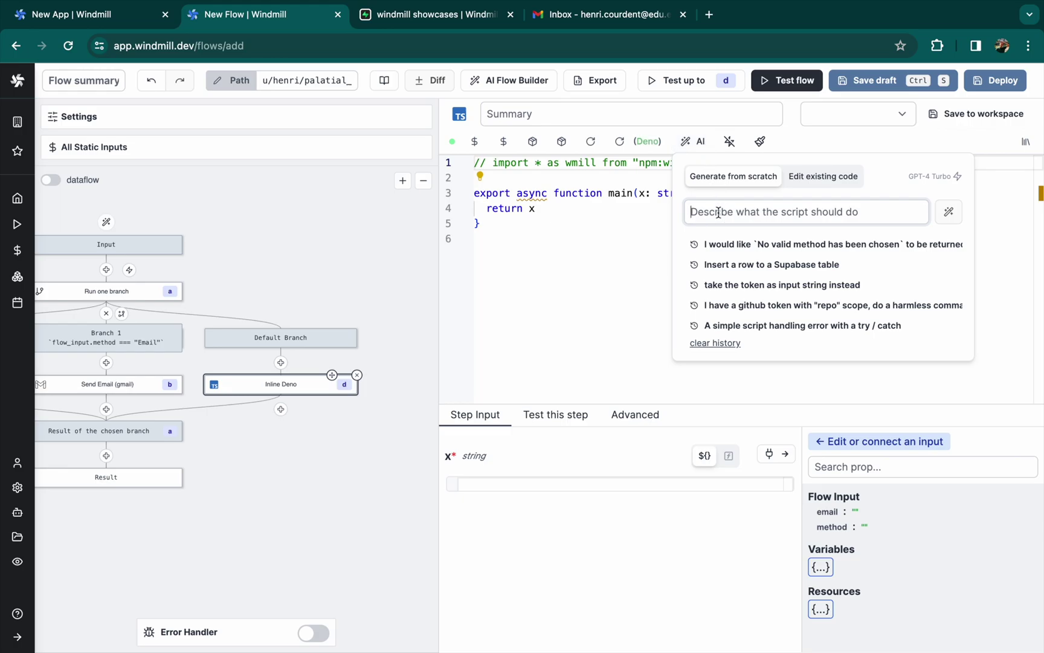
{"action": "type", "text": "Throu"}
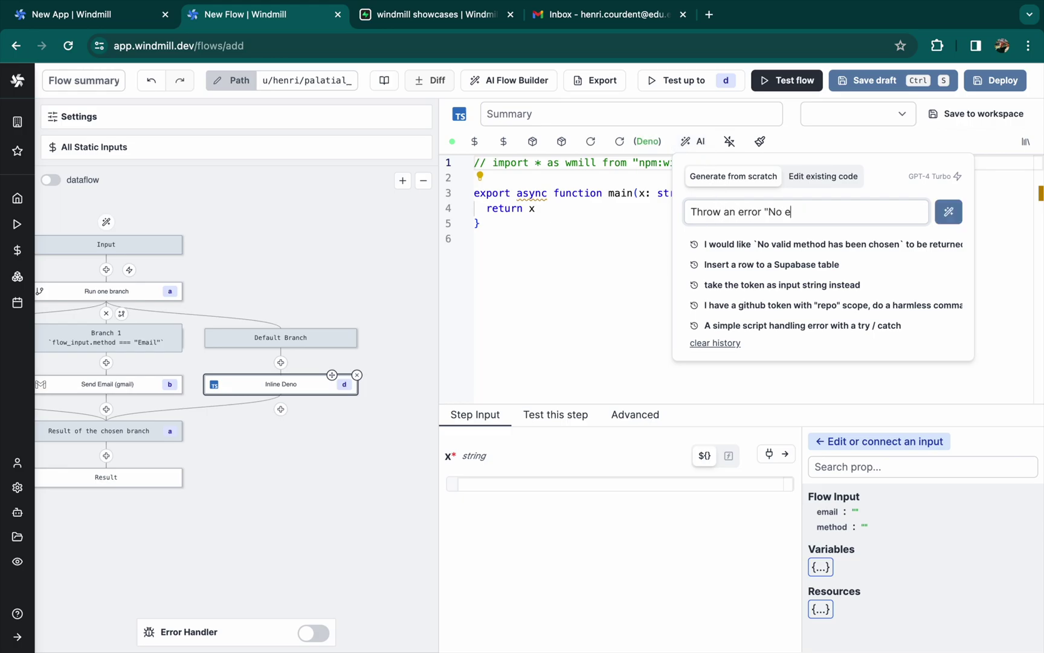
{"action": "type", "text": "chosen\""}
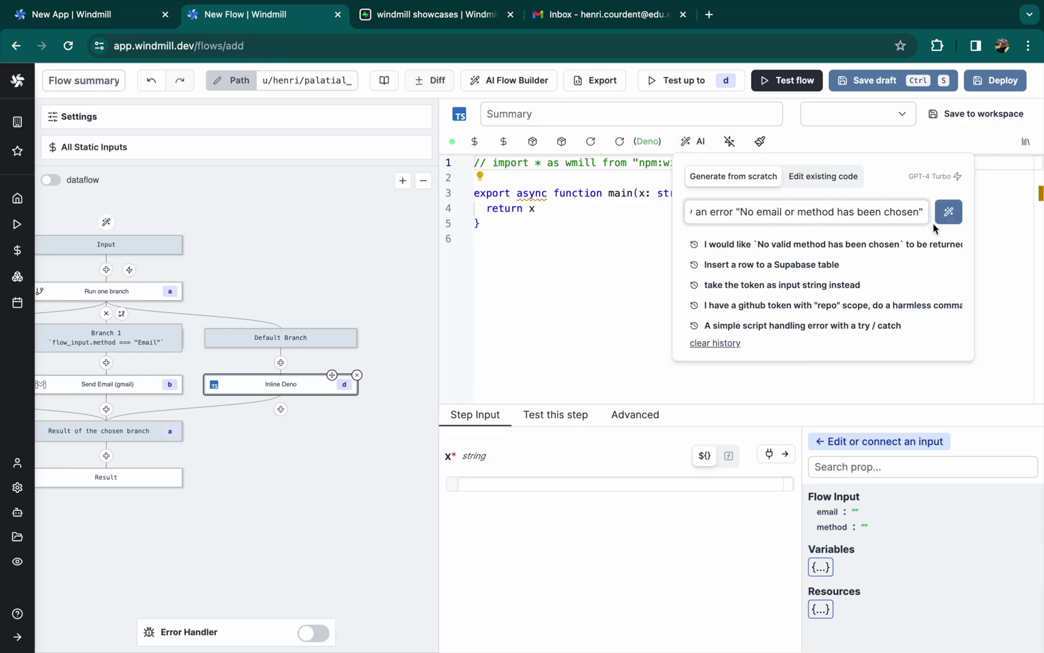
{"action": "left_click", "coordinate": [947, 212]}
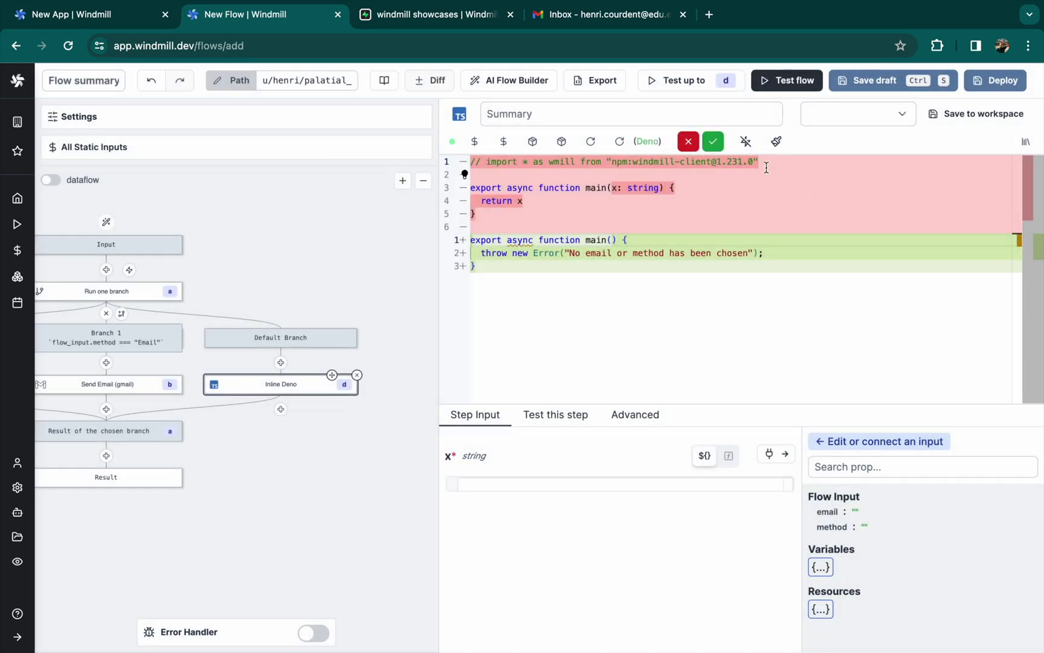
{"action": "left_click", "coordinate": [713, 141]}
Save the flow as a draft and run a test of the new step
{"action": "key", "text": "ctrl+s"}
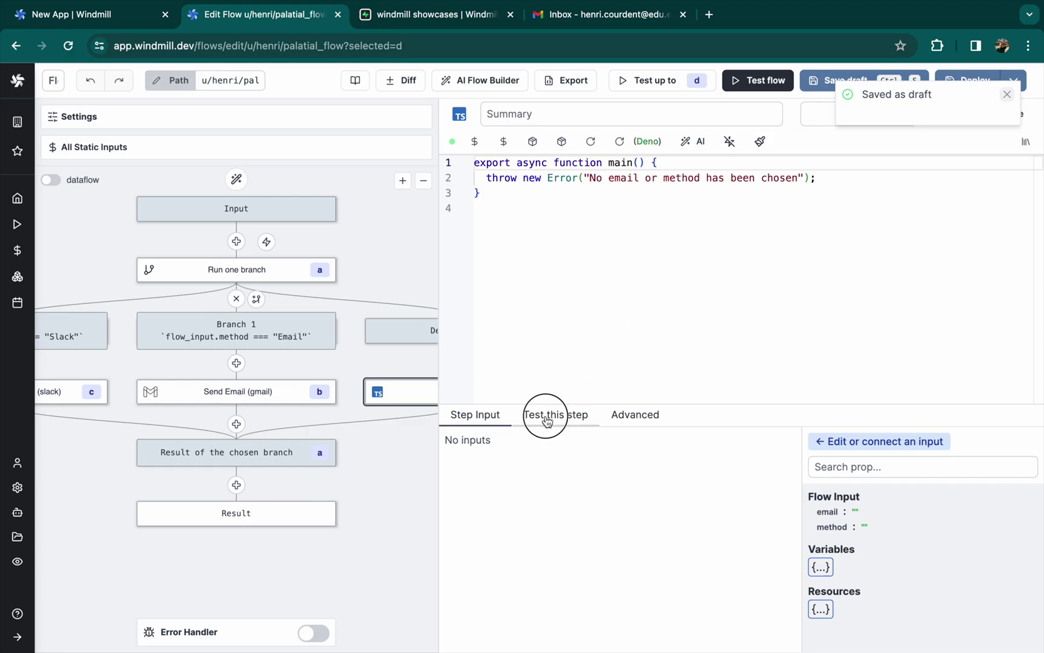
{"action": "left_click", "coordinate": [550, 415]}
{"action": "left_click", "coordinate": [566, 451]}
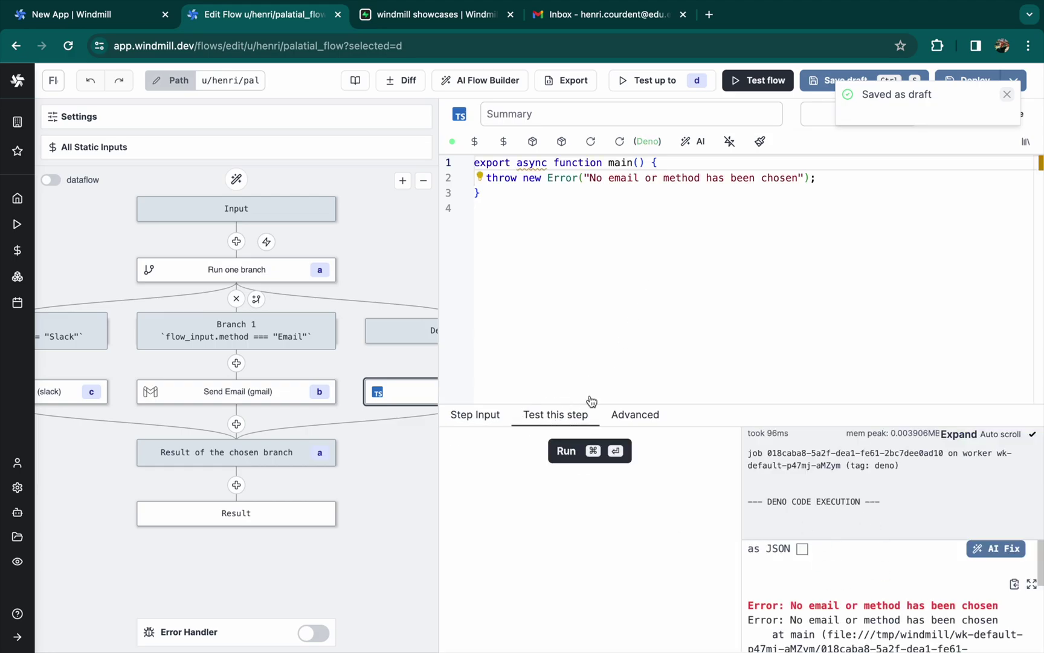
{"action": "left_click", "coordinate": [458, 423]}
Rename the flow to contact_method in its path settings and deploy it
{"action": "scroll", "coordinate": [338, 400], "scroll_direction": "down", "scroll_amount": 3}
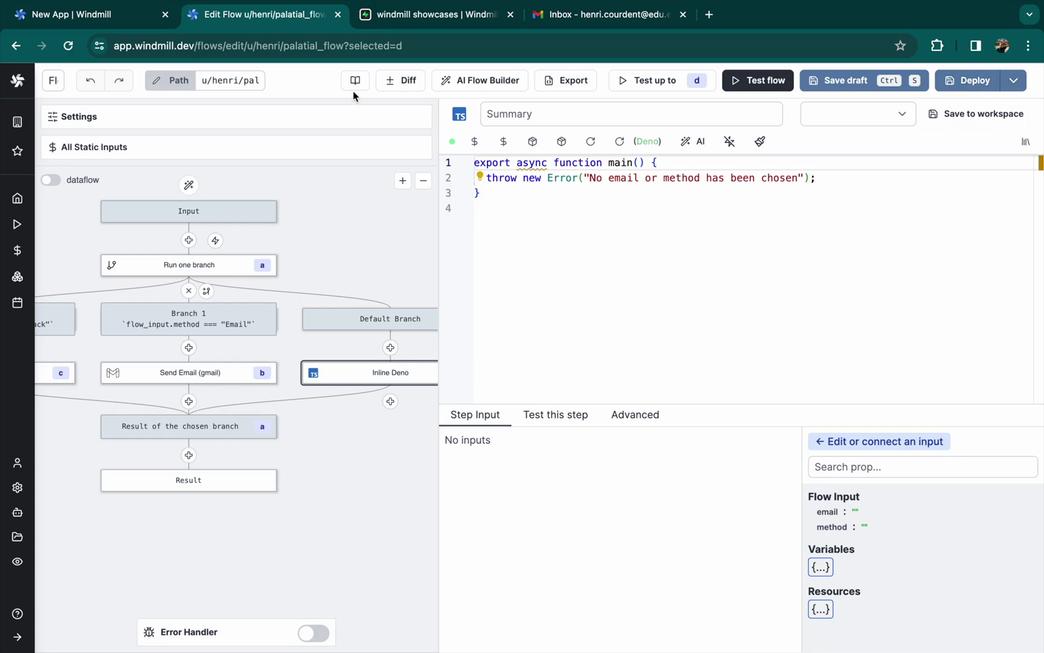
{"action": "left_click", "coordinate": [189, 86]}
{"action": "double_click", "coordinate": [710, 272]}
{"action": "type", "text": "contact_method"}
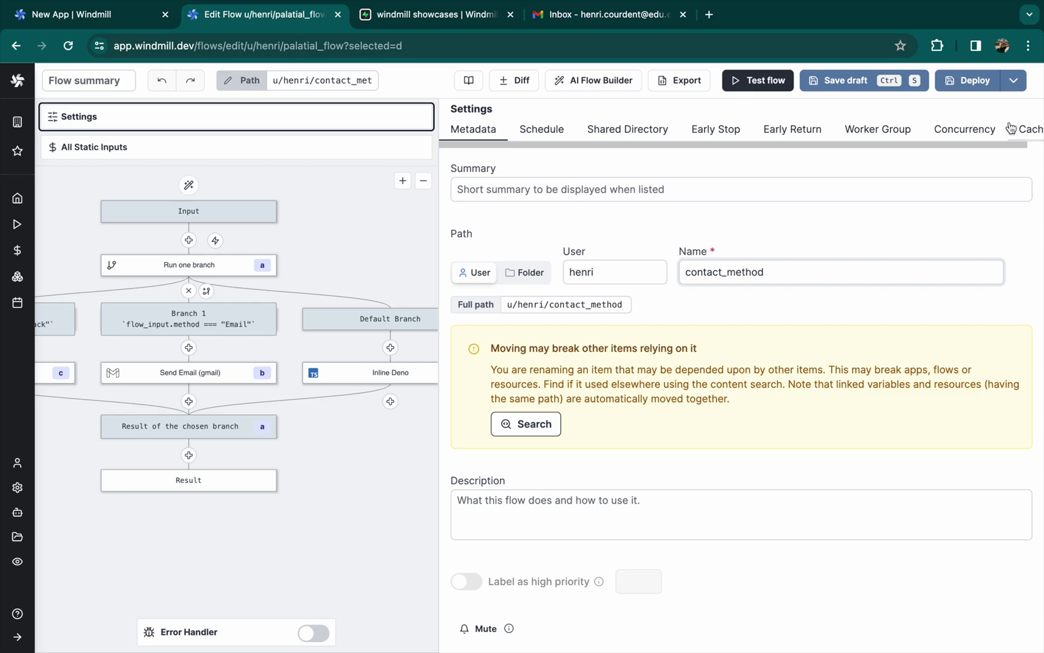
{"action": "left_click", "coordinate": [967, 81]}
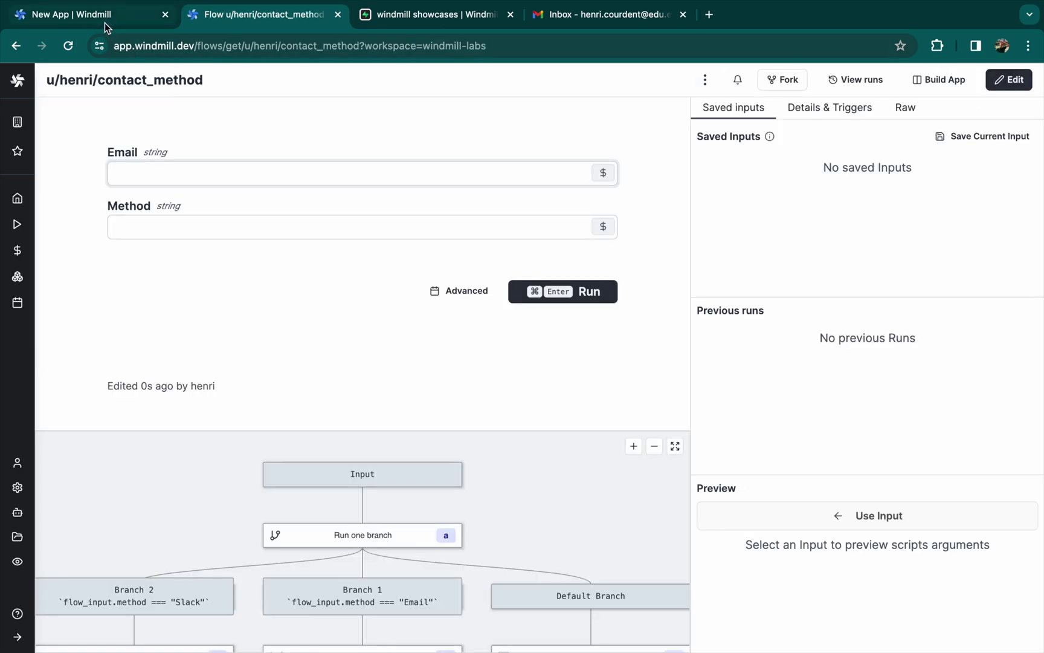
In the New App, list workspace flows in the button's Script/Flow Picker
{"action": "left_click", "coordinate": [104, 22]}
{"action": "left_click", "coordinate": [942, 220]}
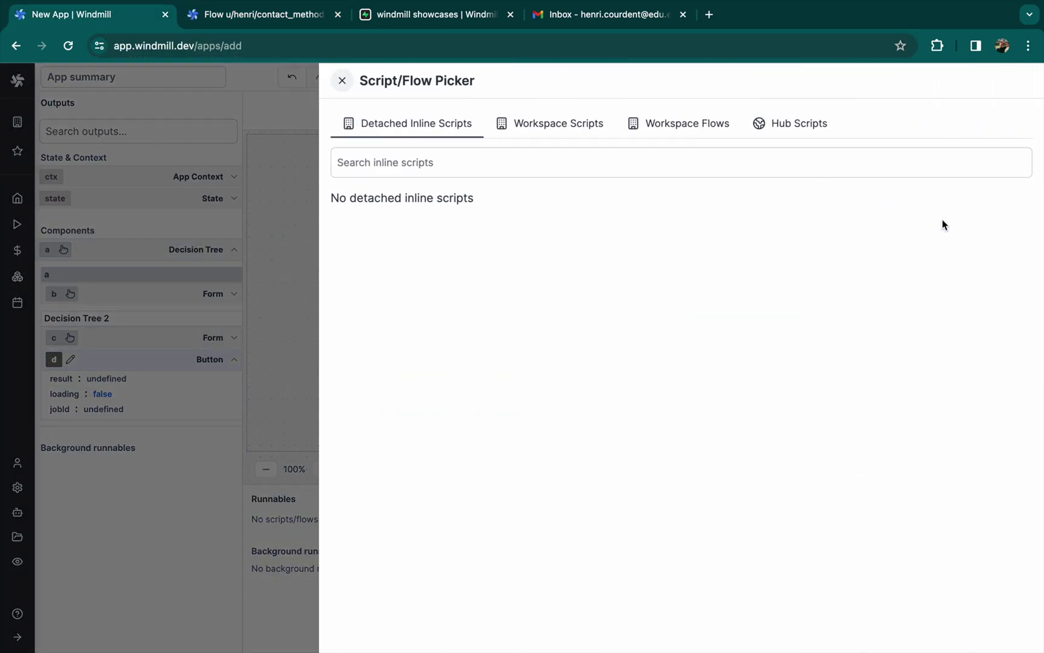
{"action": "left_click", "coordinate": [711, 132]}
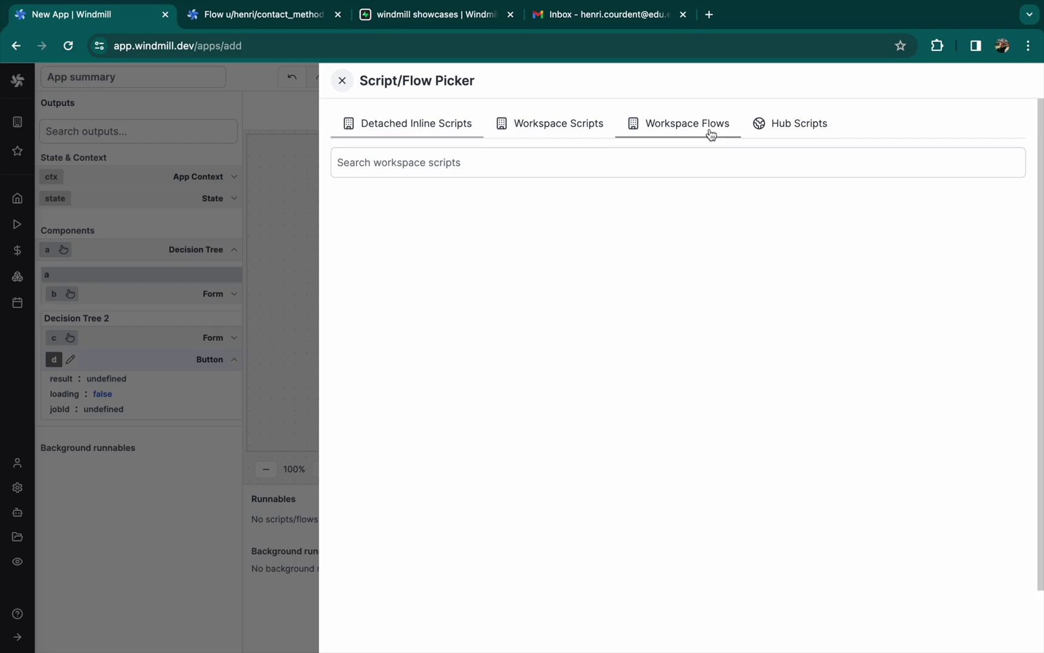
Run contact_method from Send test, binding email to the form's Email and method to c.values.Contact
{"action": "left_click", "coordinate": [497, 231]}
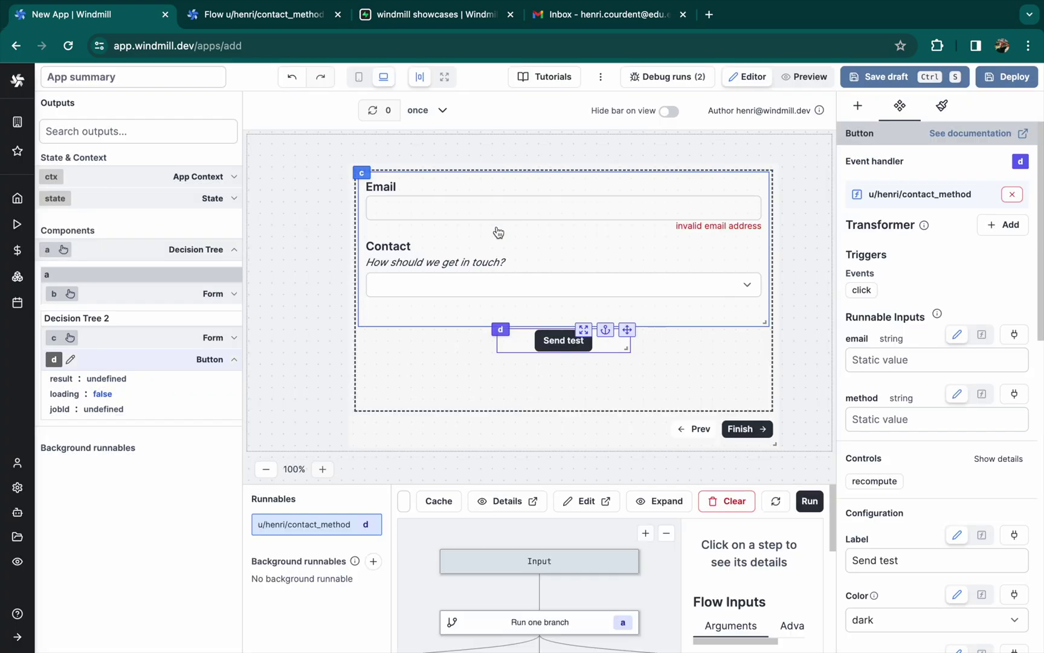
{"action": "left_click", "coordinate": [887, 360]}
{"action": "left_click", "coordinate": [1014, 334]}
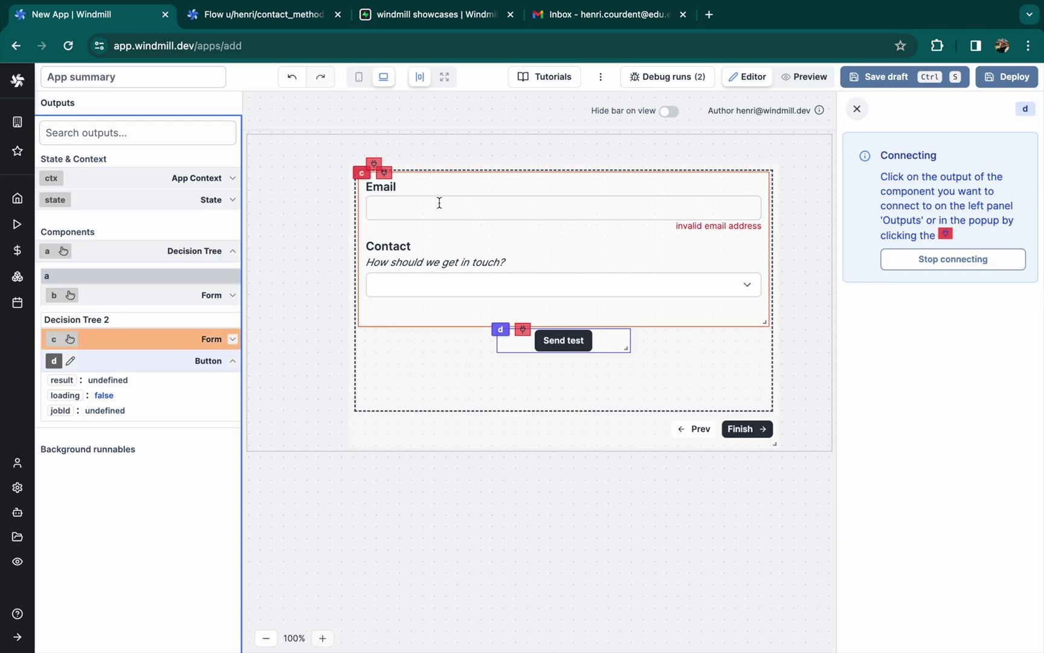
{"action": "left_click", "coordinate": [231, 340]}
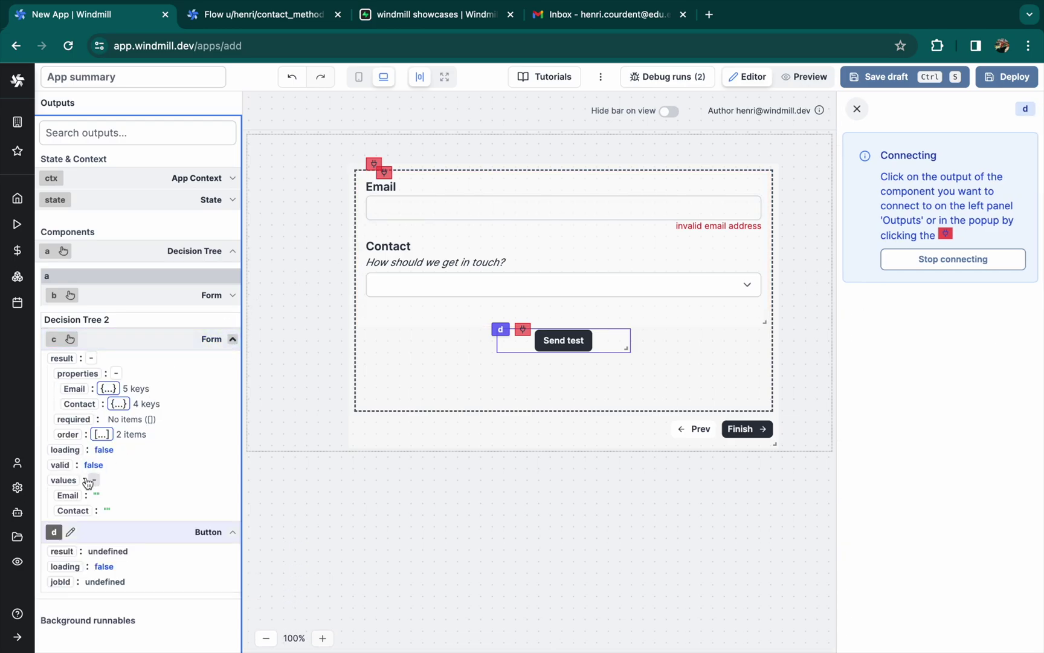
{"action": "left_click", "coordinate": [71, 495]}
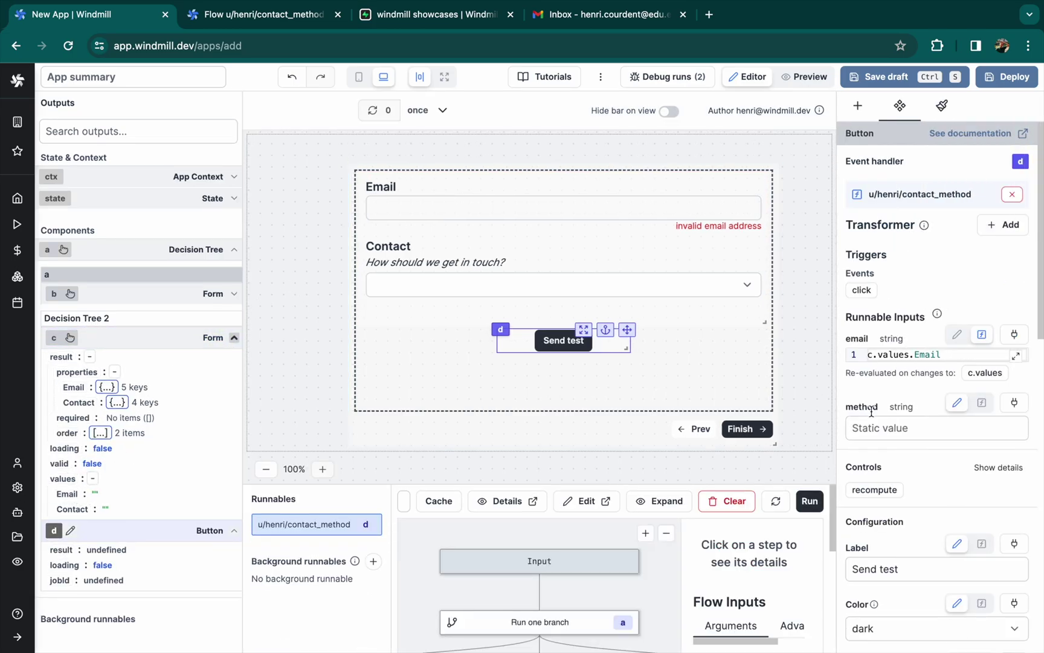
{"action": "left_click", "coordinate": [1013, 401]}
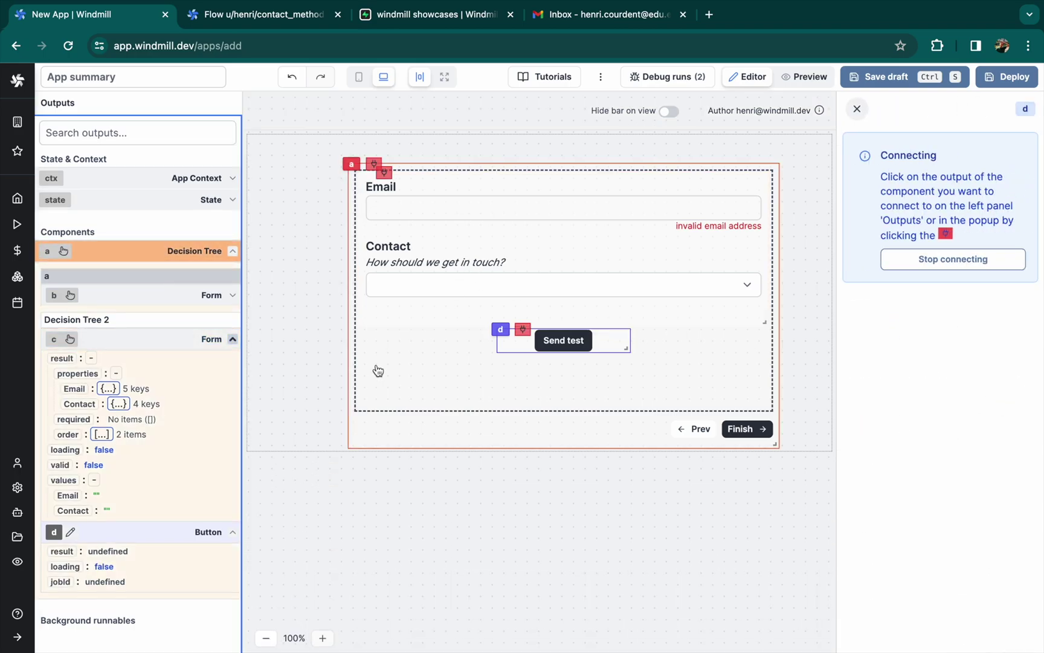
{"action": "left_click", "coordinate": [437, 285]}
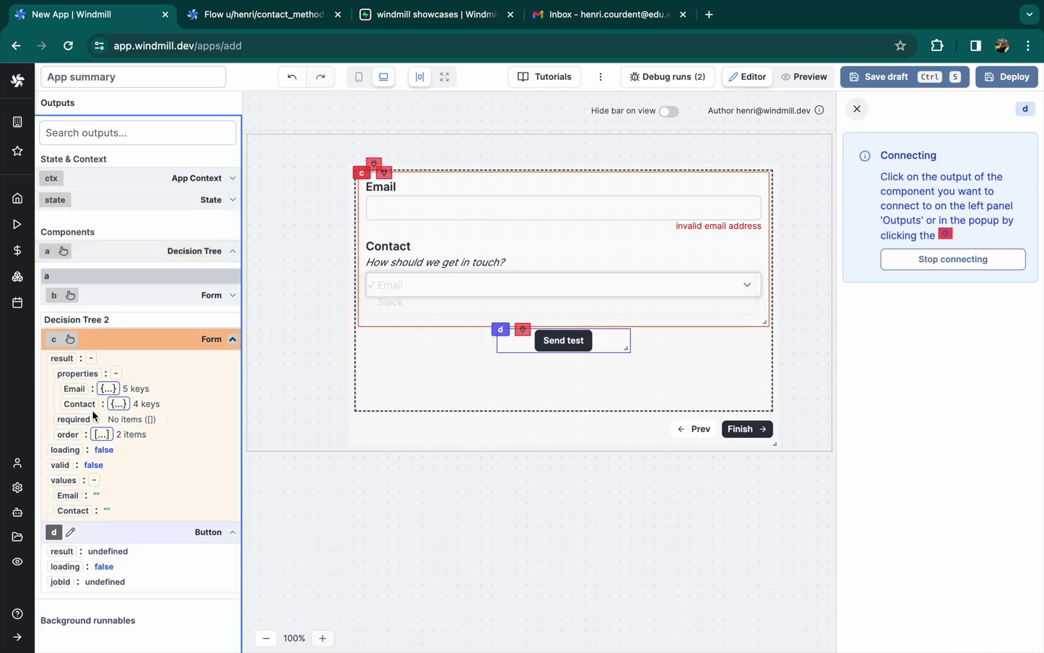
{"action": "left_click", "coordinate": [73, 510]}
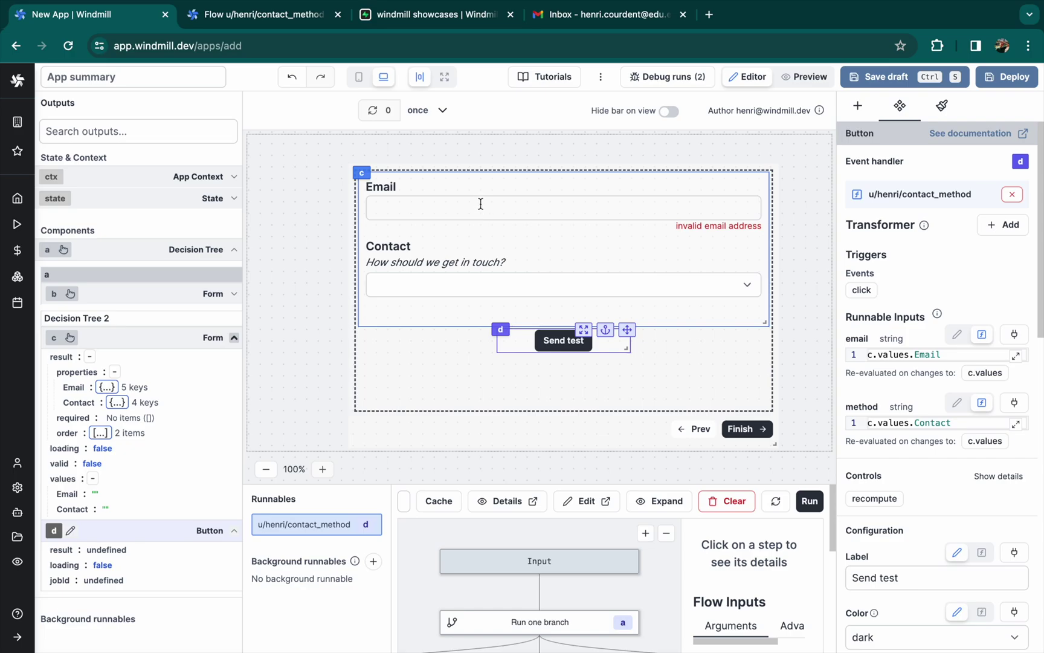
Fill the form with a test email address, choose Slack, send a test and check Slack
{"action": "left_click", "coordinate": [480, 203]}
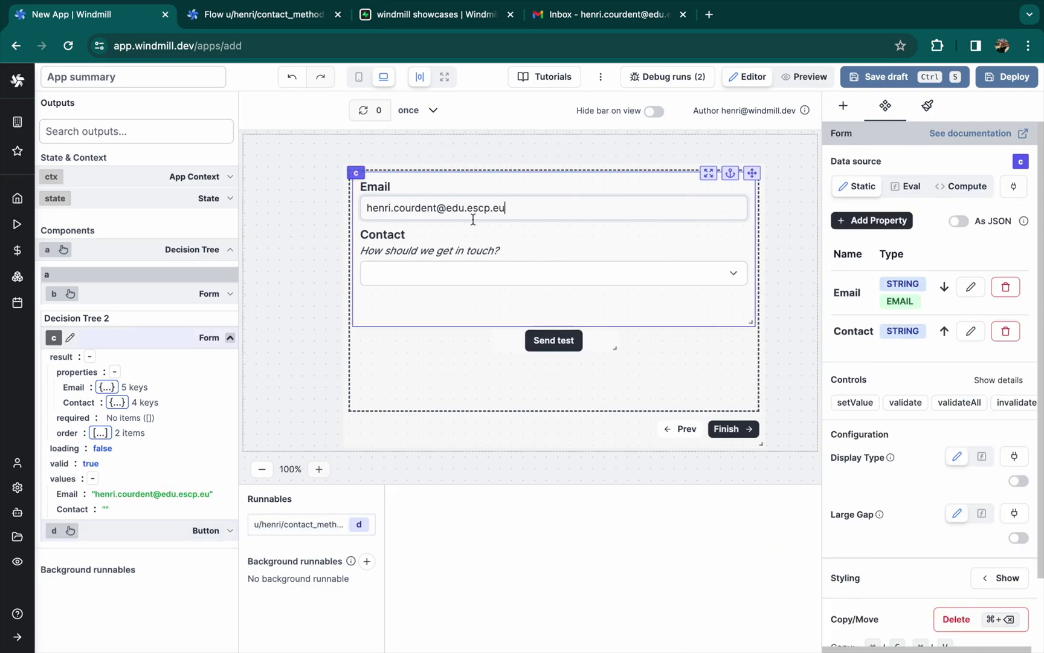
{"action": "left_click", "coordinate": [447, 275]}
{"action": "left_click", "coordinate": [448, 284]}
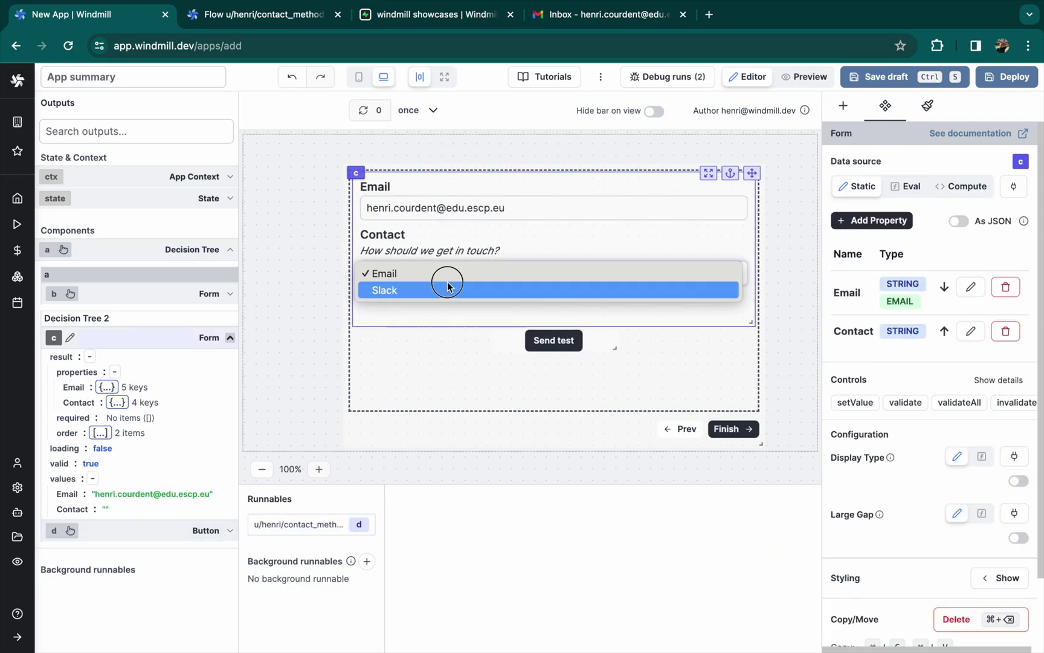
{"action": "left_click", "coordinate": [551, 346]}
{"action": "left_click", "coordinate": [551, 347]}
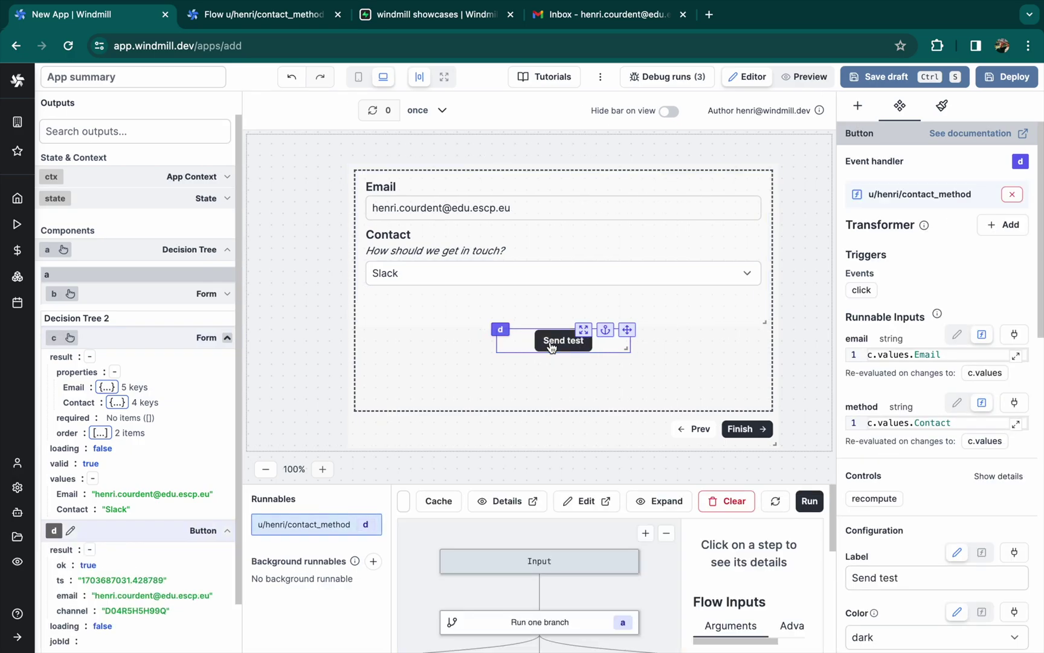
{"action": "key", "text": "super+Tab"}
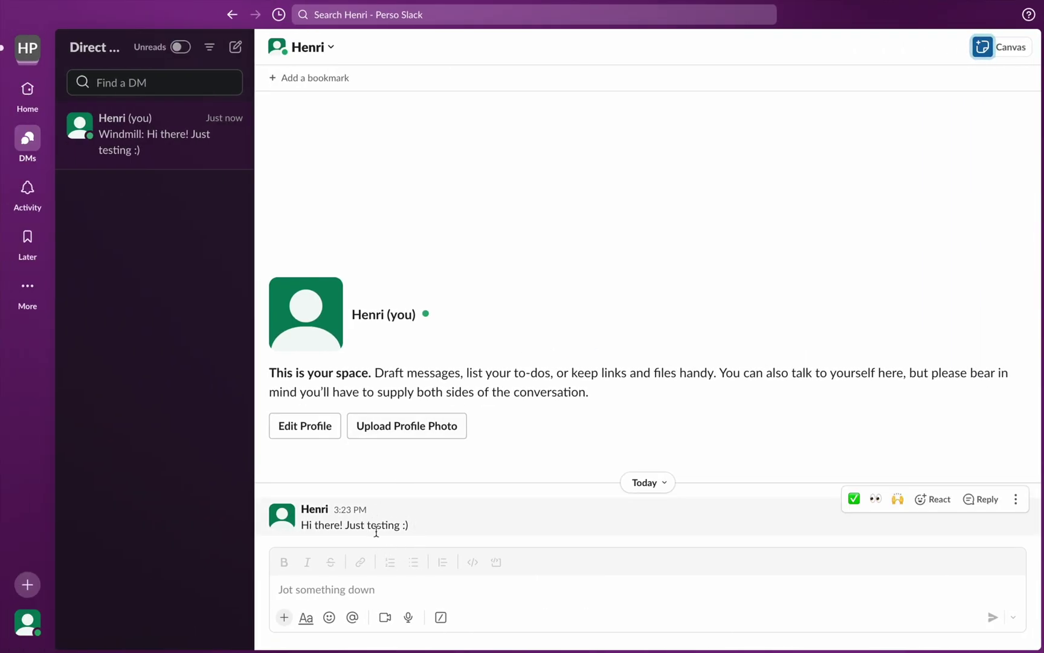
{"action": "key", "text": "super+Tab"}
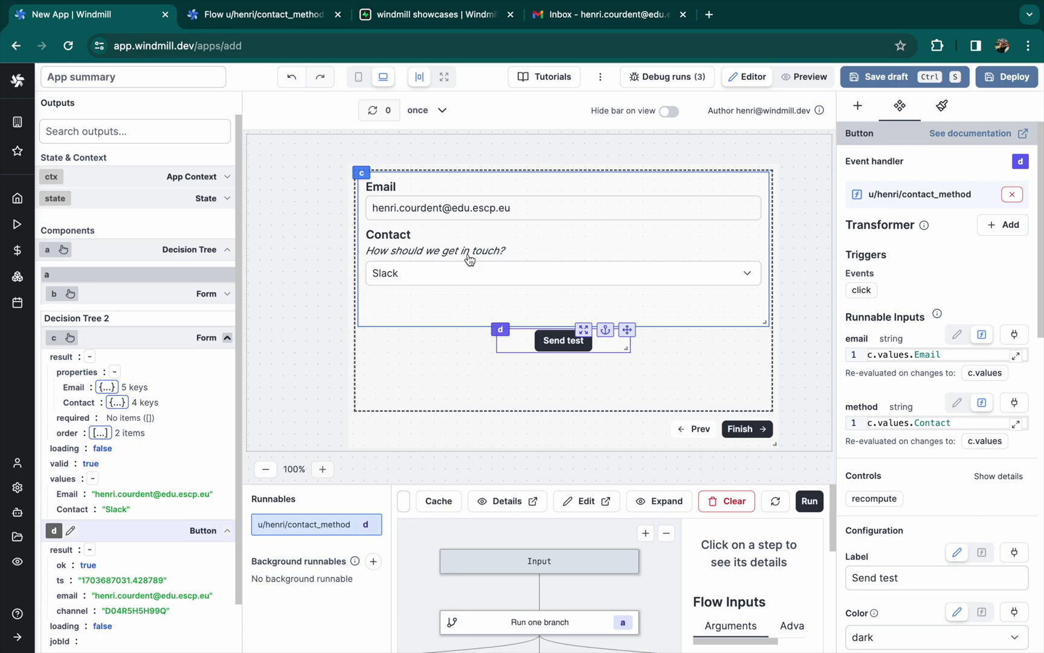
Choose Email as the contact method, send again and confirm the Test email arrived in Gmail
{"action": "left_click", "coordinate": [469, 259]}
{"action": "left_click", "coordinate": [454, 255]}
{"action": "left_click", "coordinate": [555, 342]}
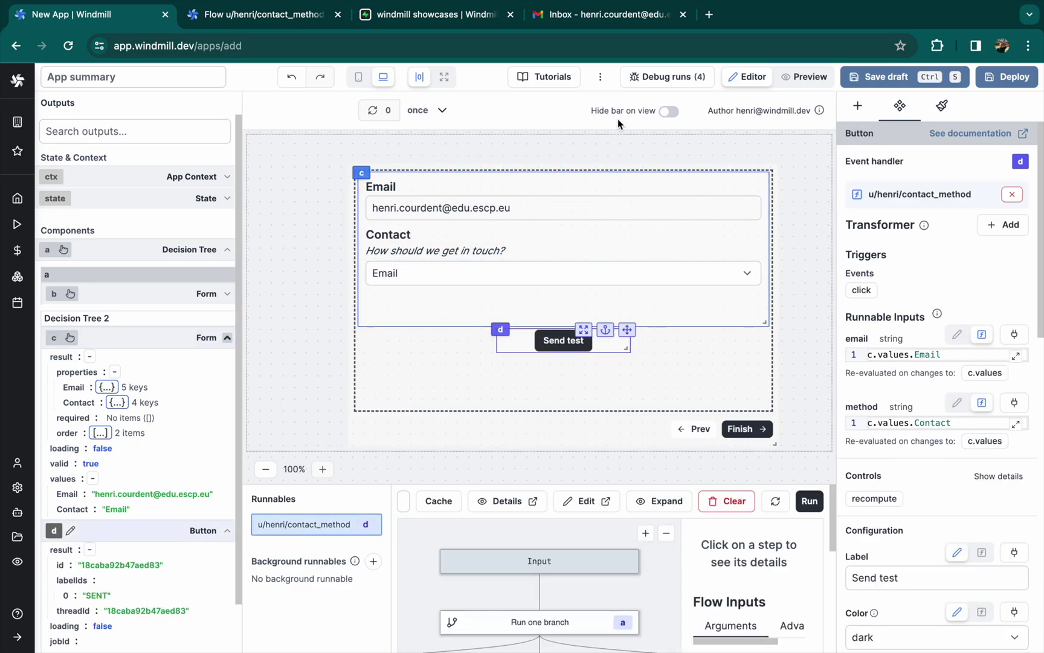
{"action": "left_click", "coordinate": [618, 16]}
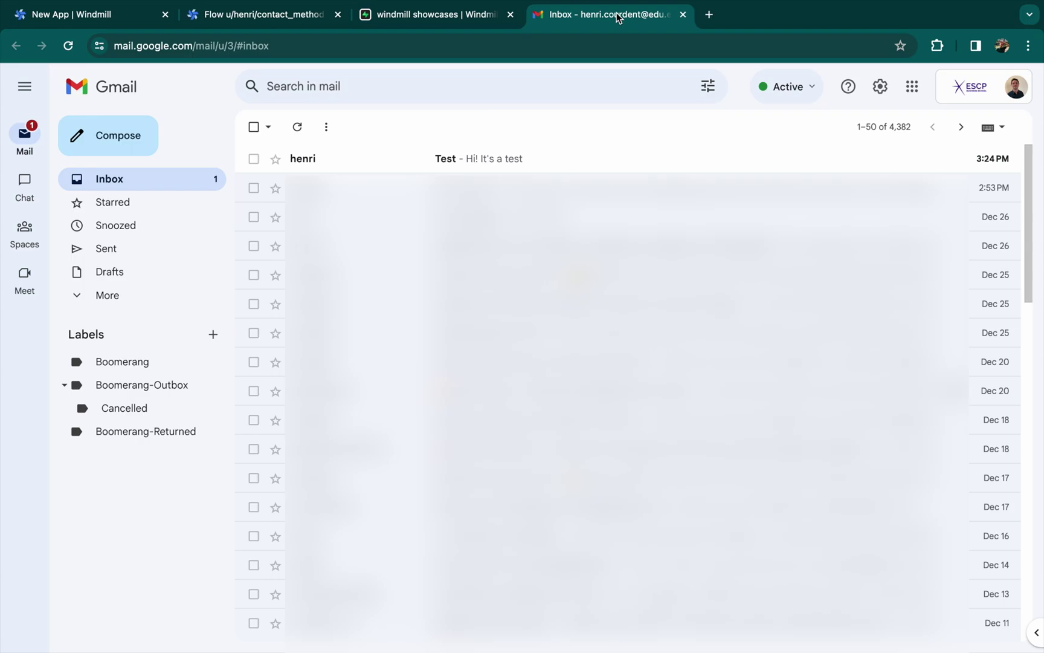
{"action": "left_click", "coordinate": [538, 159]}
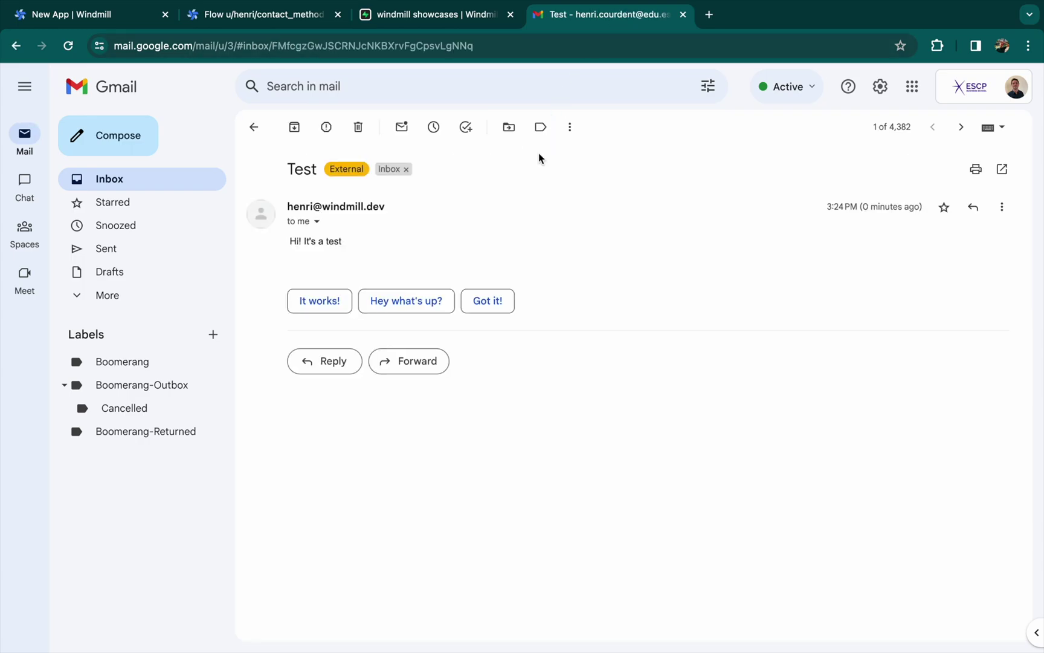
{"action": "left_click", "coordinate": [281, 18]}
{"action": "left_click", "coordinate": [139, 15]}
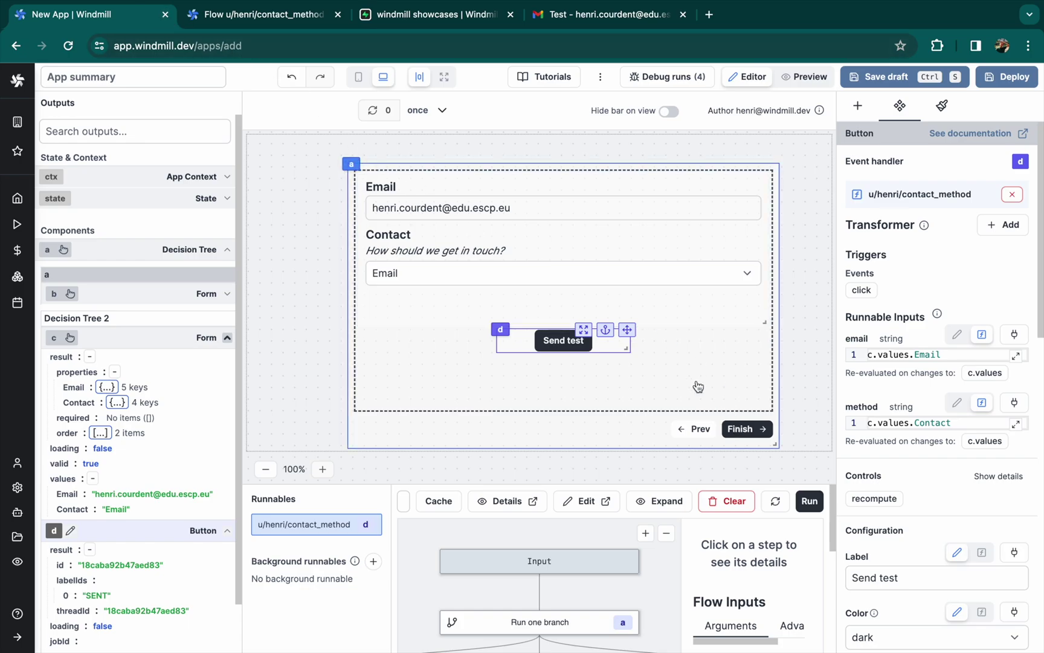
In the decision tree graph, rename node b to Contact and insert a new node c after it
{"action": "left_click", "coordinate": [832, 255]}
{"action": "left_click", "coordinate": [944, 98]}
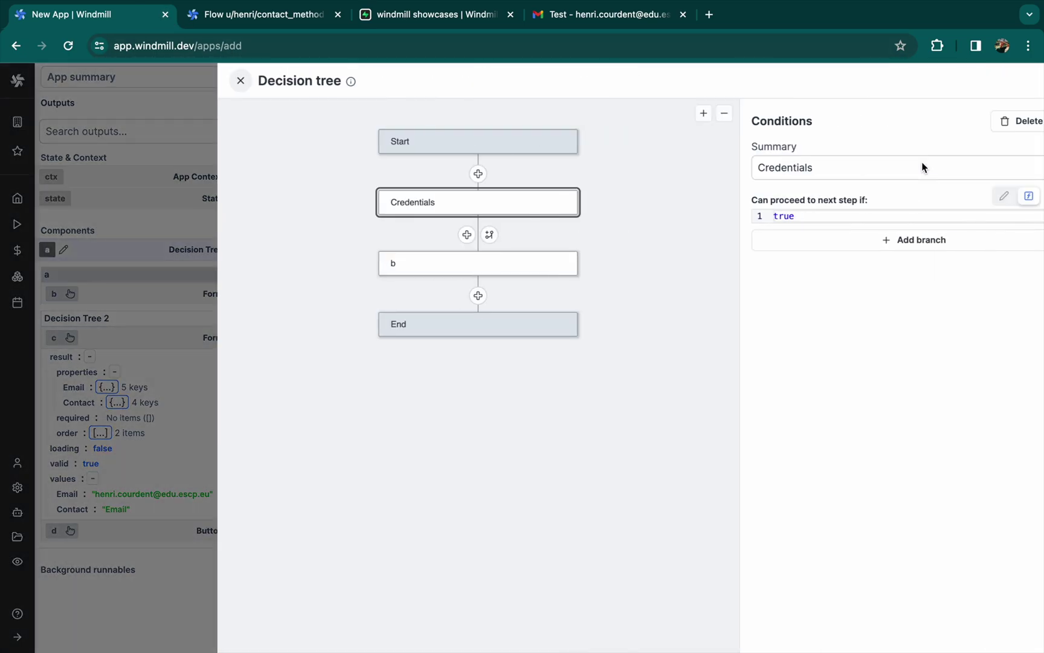
{"action": "left_click", "coordinate": [374, 264]}
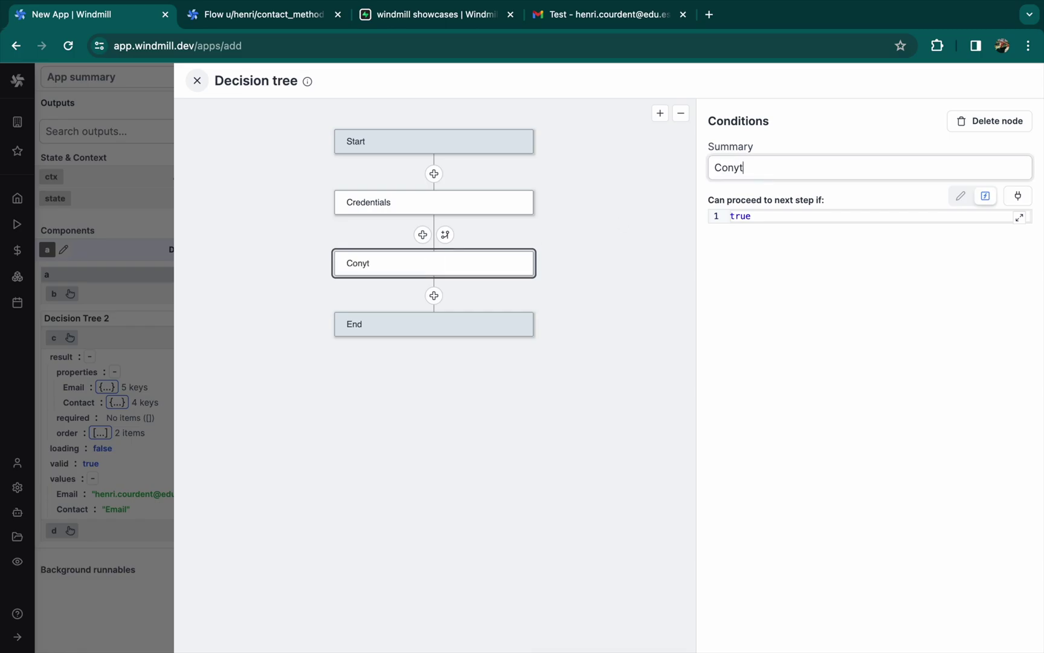
{"action": "left_click", "coordinate": [434, 296]}
{"action": "left_click", "coordinate": [411, 331]}
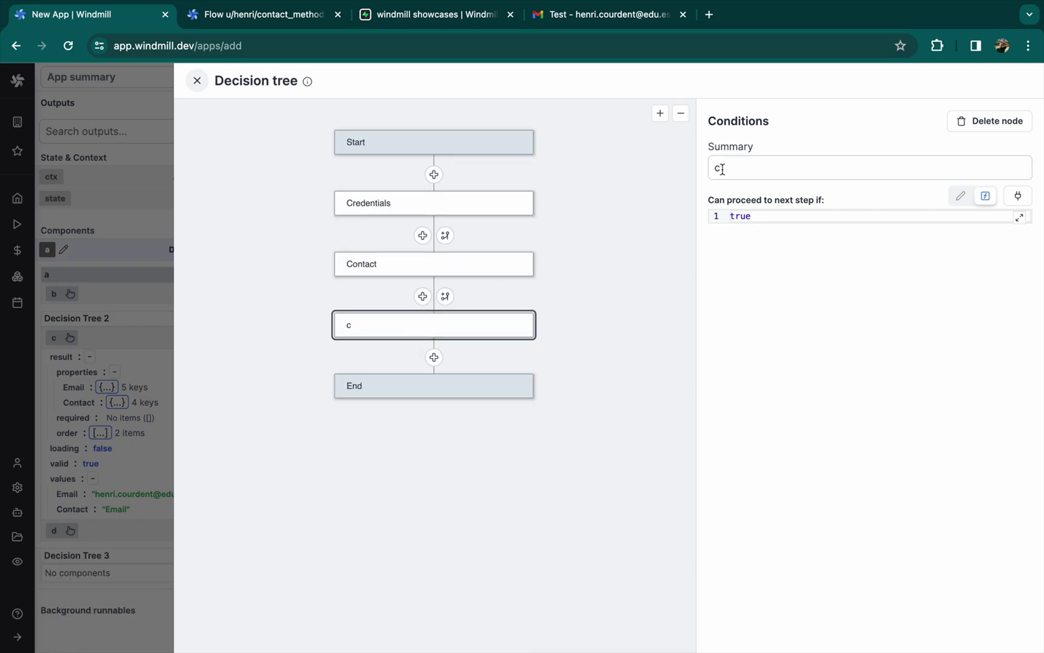
{"action": "double_click", "coordinate": [733, 169]}
{"action": "left_click", "coordinate": [197, 80]}
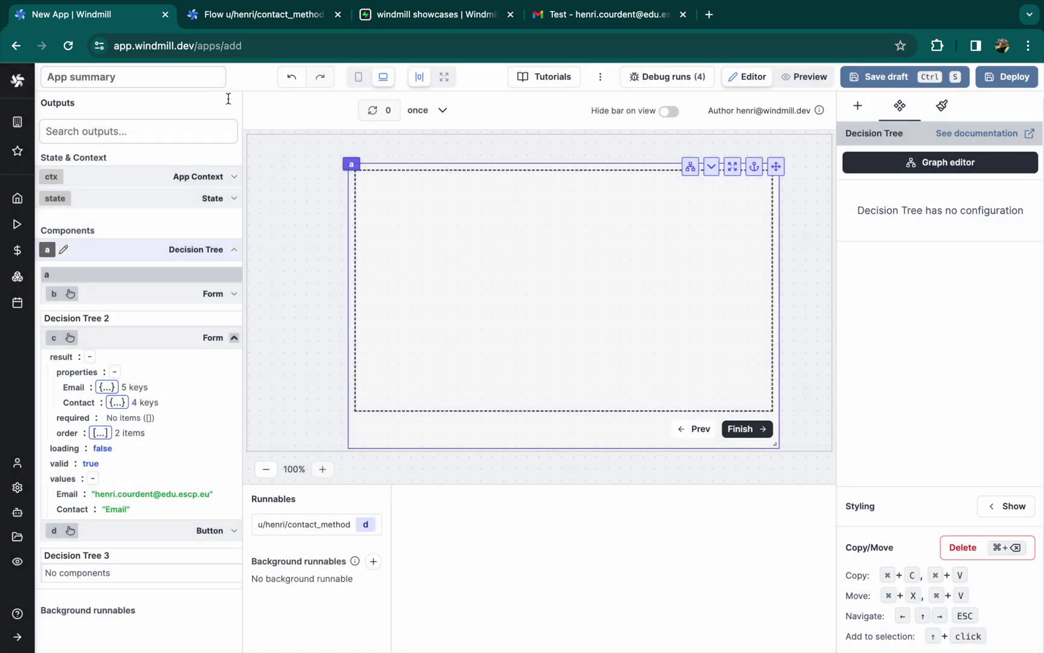
Add a Text component to the step reading 'How did you like the experience?'
{"action": "left_click", "coordinate": [856, 107]}
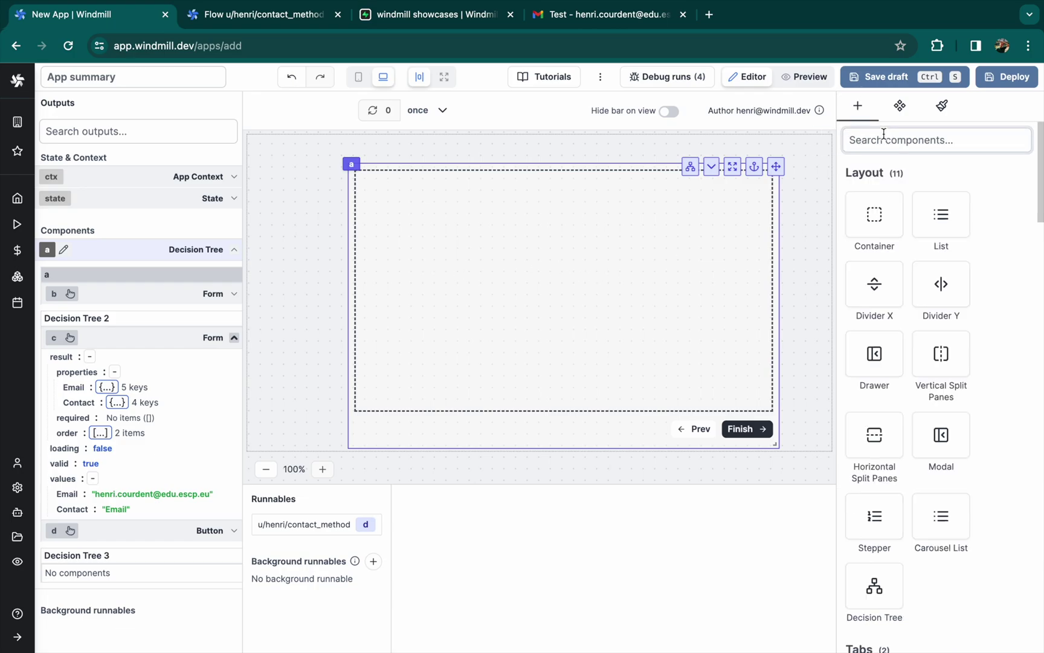
{"action": "type", "text": "text"}
{"action": "left_click", "coordinate": [875, 398]}
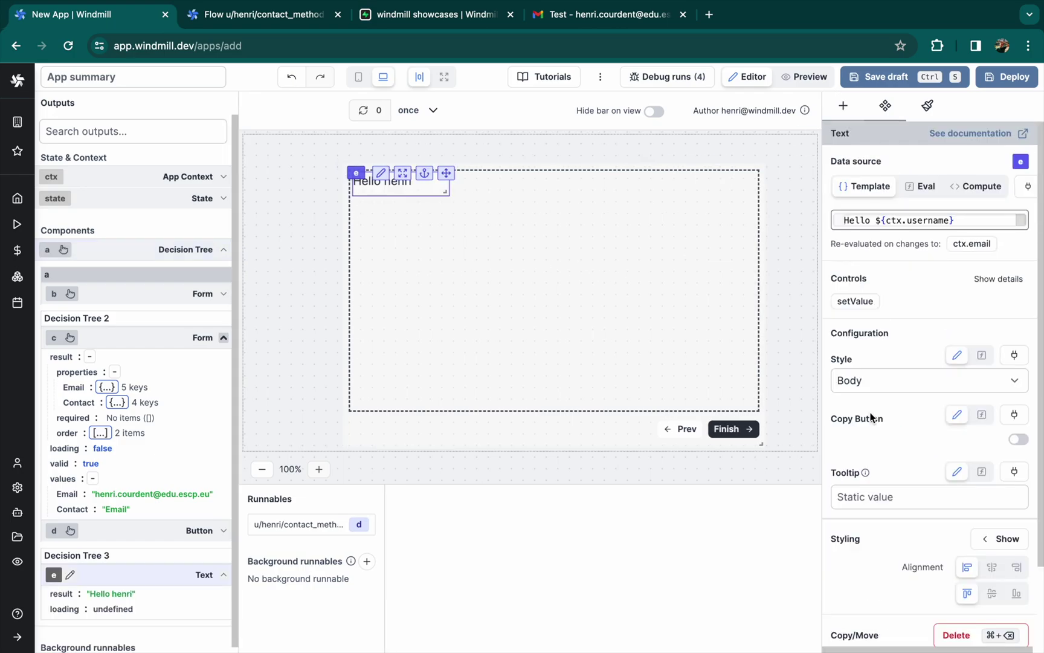
{"action": "left_click_drag", "start_coordinate": [446, 191], "coordinate": [584, 221]}
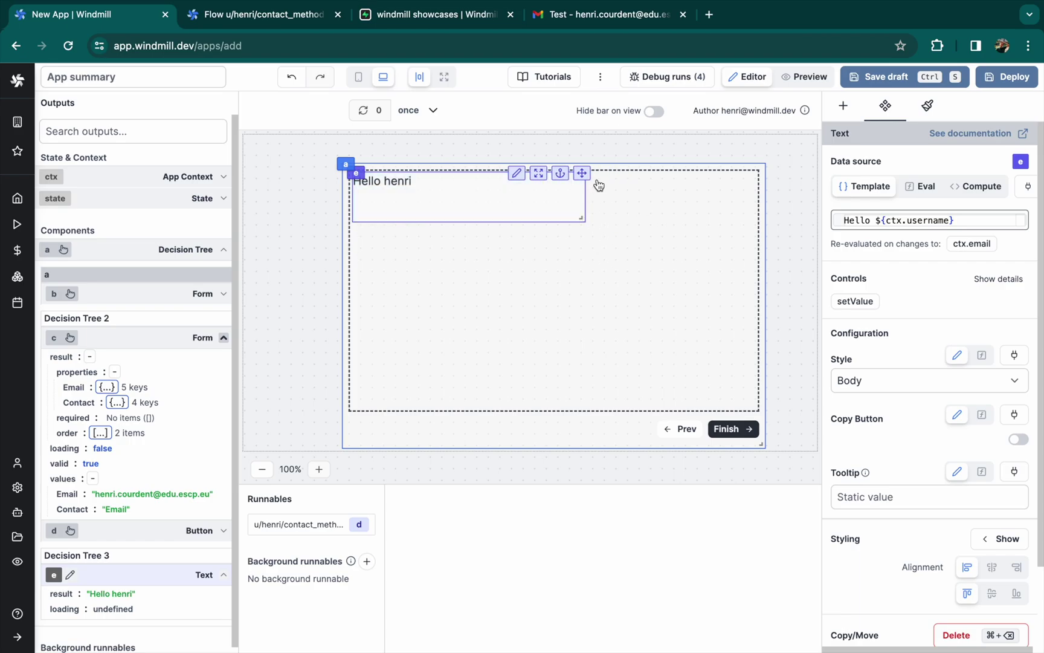
{"action": "left_click", "coordinate": [577, 172]}
{"action": "left_click_drag", "start_coordinate": [578, 172], "coordinate": [650, 199]}
{"action": "left_click", "coordinate": [487, 214]}
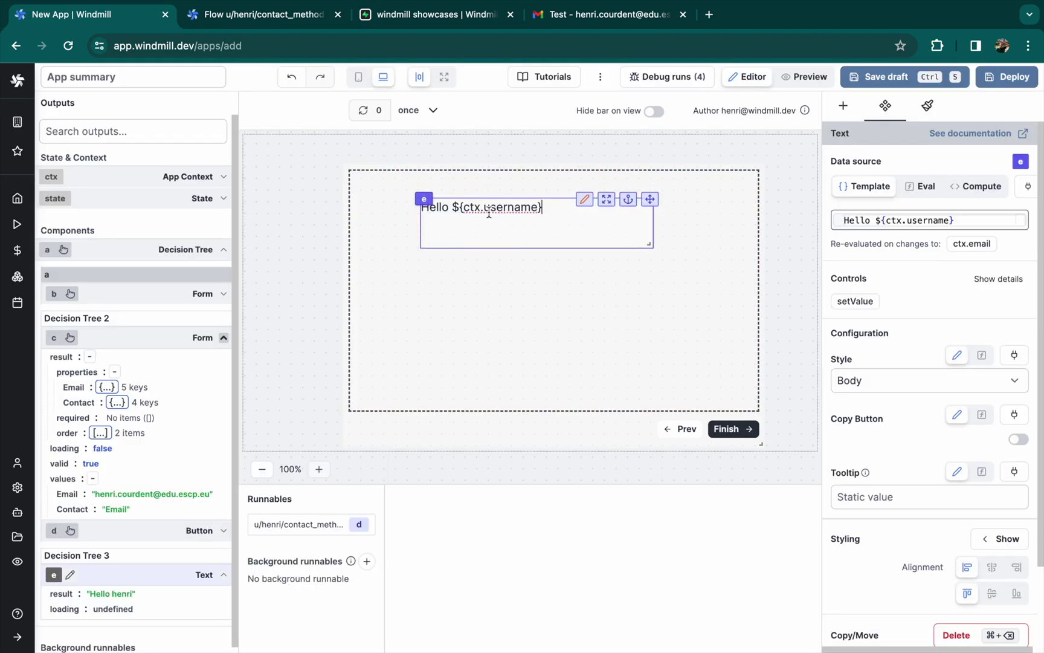
{"action": "key", "text": "super+a"}
{"action": "type", "text": "How did you like the experience?"}
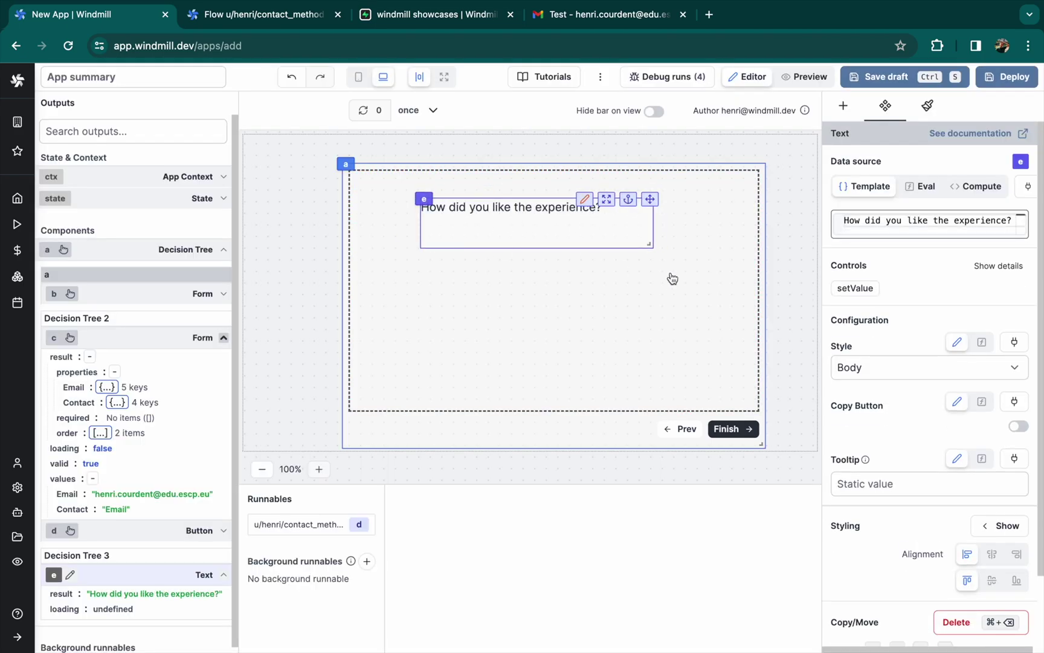
Add a Slider component and place it in the step's centre
{"action": "left_click", "coordinate": [644, 338]}
{"action": "left_click", "coordinate": [857, 105]}
{"action": "type", "text": "sli"}
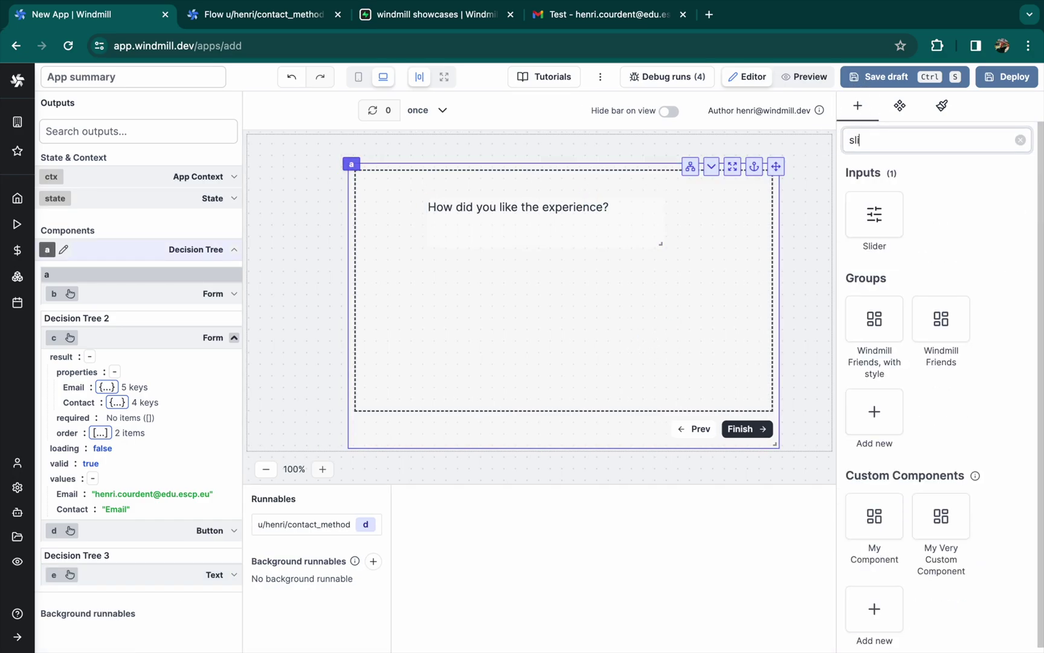
{"action": "left_click", "coordinate": [874, 215]}
{"action": "left_click_drag", "start_coordinate": [766, 225], "coordinate": [685, 327]}
Reposition and widen the question text and the slider beneath it on the Feedback step
{"action": "left_click", "coordinate": [606, 218]}
{"action": "left_click", "coordinate": [804, 77]}
{"action": "left_click", "coordinate": [751, 76]}
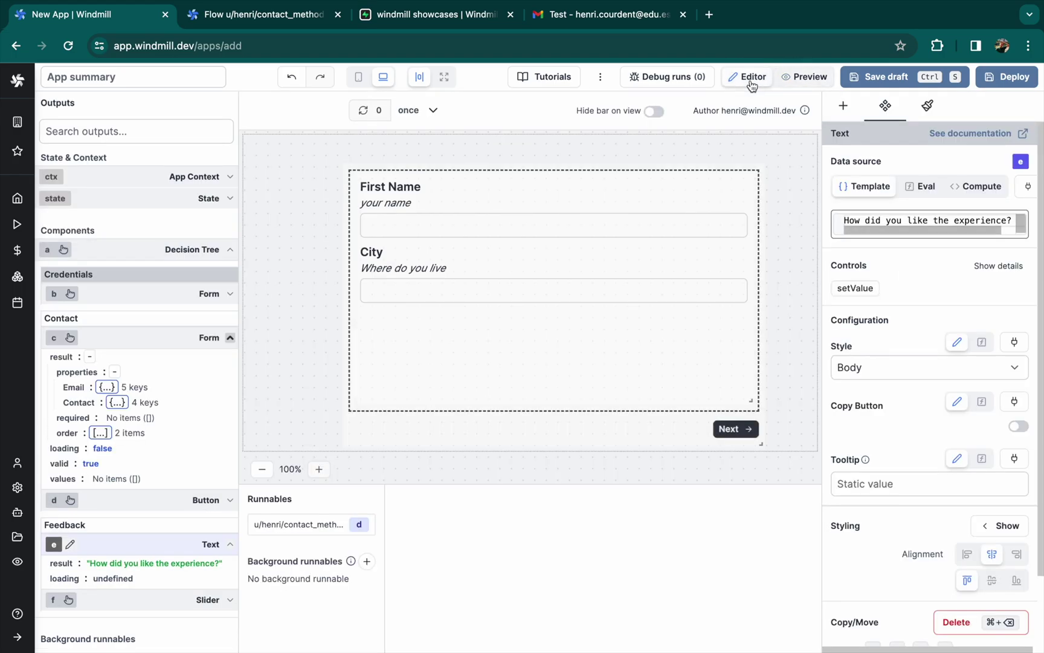
{"action": "left_click", "coordinate": [733, 429]}
{"action": "left_click", "coordinate": [734, 429]}
{"action": "left_click_drag", "start_coordinate": [541, 233], "coordinate": [511, 233]}
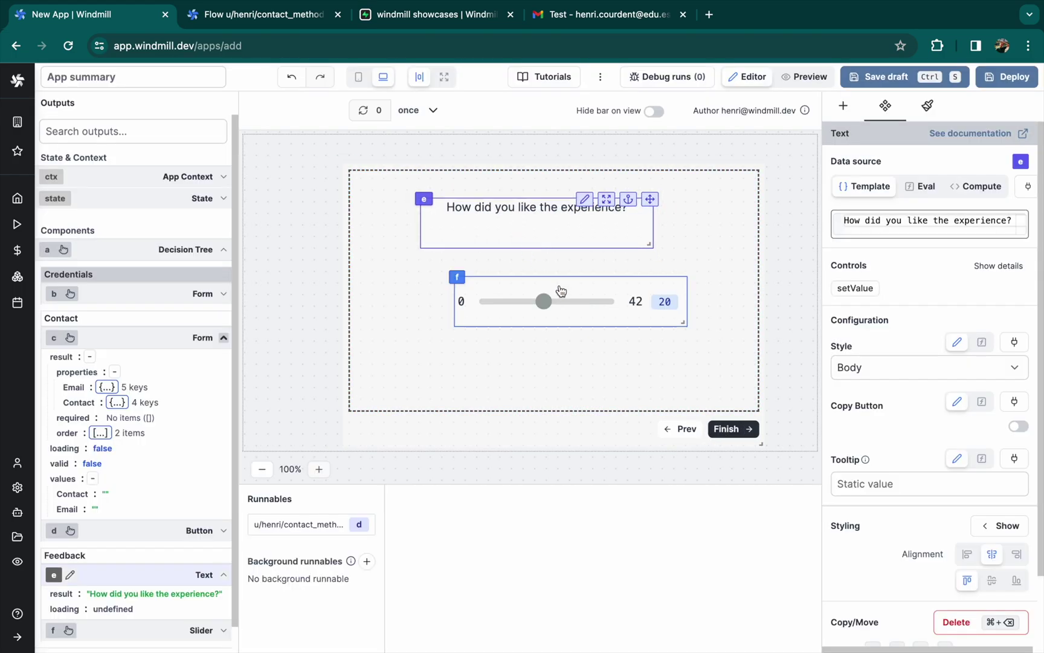
{"action": "left_click_drag", "start_coordinate": [648, 244], "coordinate": [694, 245]}
{"action": "left_click", "coordinate": [483, 305]}
{"action": "left_click_drag", "start_coordinate": [454, 298], "coordinate": [435, 268]}
{"action": "left_click_drag", "start_coordinate": [661, 323], "coordinate": [696, 325]}
Set the slider's Max to 10 and Default Value to 5
{"action": "double_click", "coordinate": [892, 334]}
{"action": "type", "text": "10"}
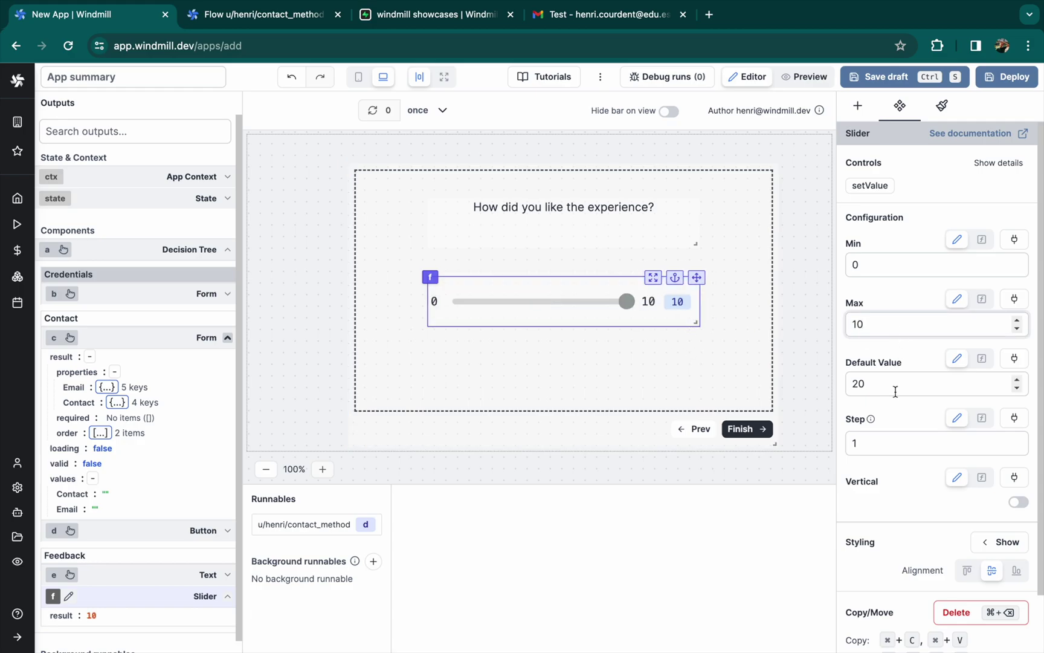
{"action": "left_click", "coordinate": [893, 390]}
{"action": "type", "text": "5"}
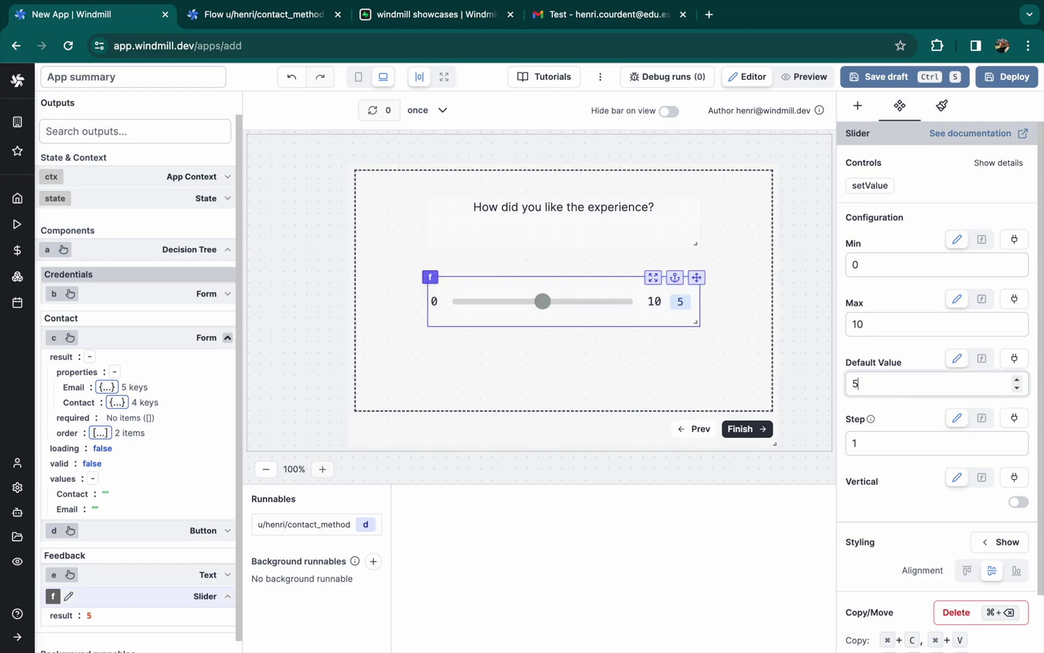
{"action": "left_click", "coordinate": [727, 257]}
Split the Feedback step into two branches, f and e
{"action": "left_click", "coordinate": [916, 171]}
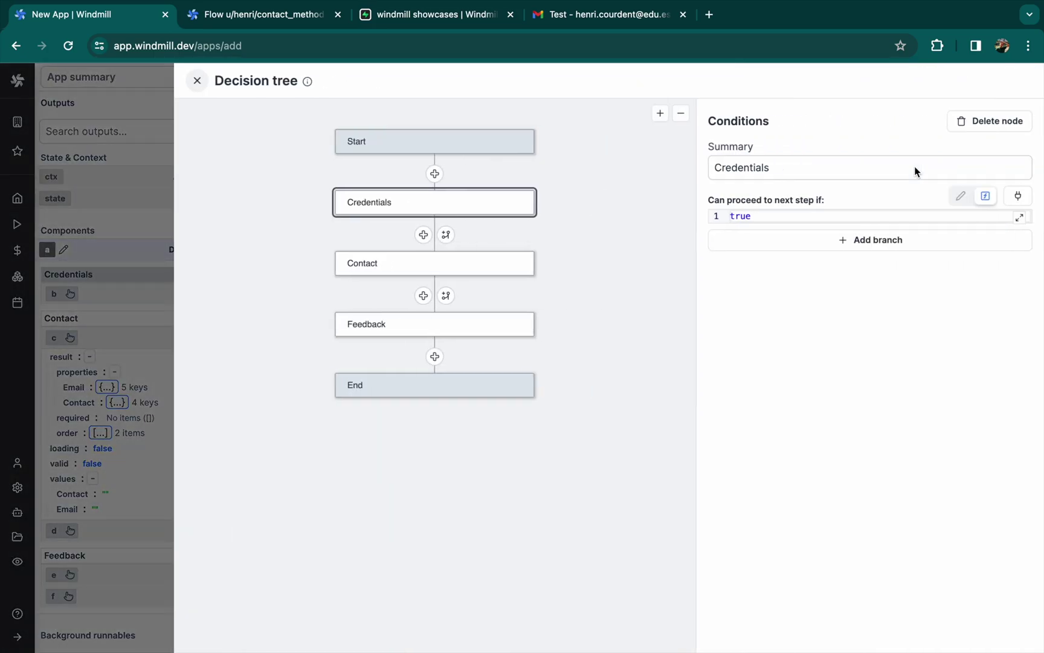
{"action": "left_click", "coordinate": [434, 355]}
{"action": "left_click", "coordinate": [446, 356]}
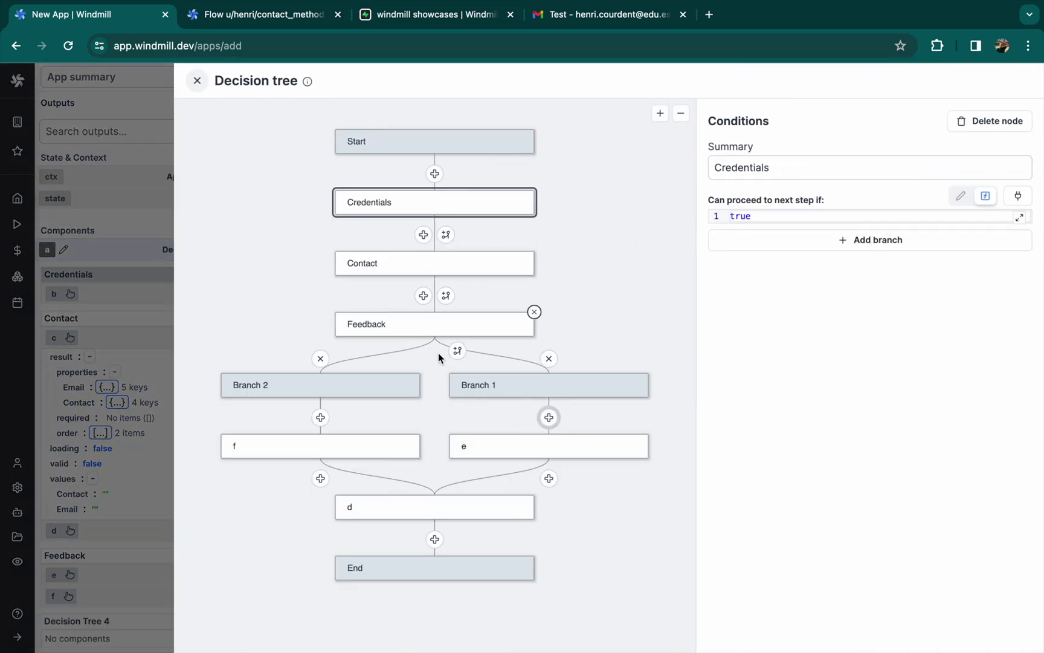
{"action": "left_click", "coordinate": [415, 336]}
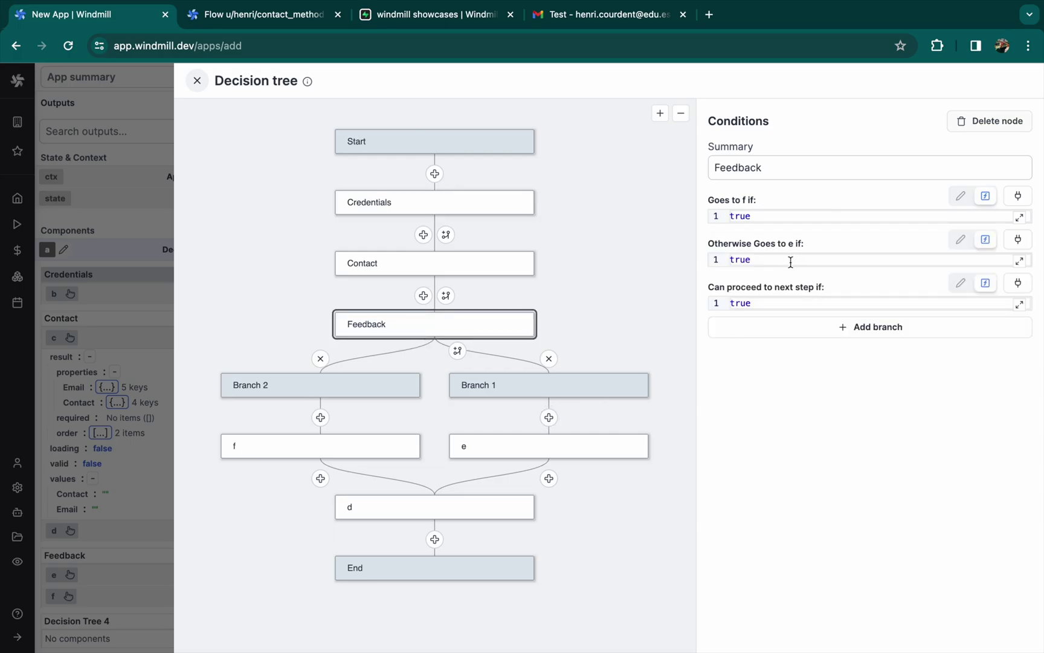
Link the 'Goes to f if' condition to the slider's result output
{"action": "left_click", "coordinate": [762, 214]}
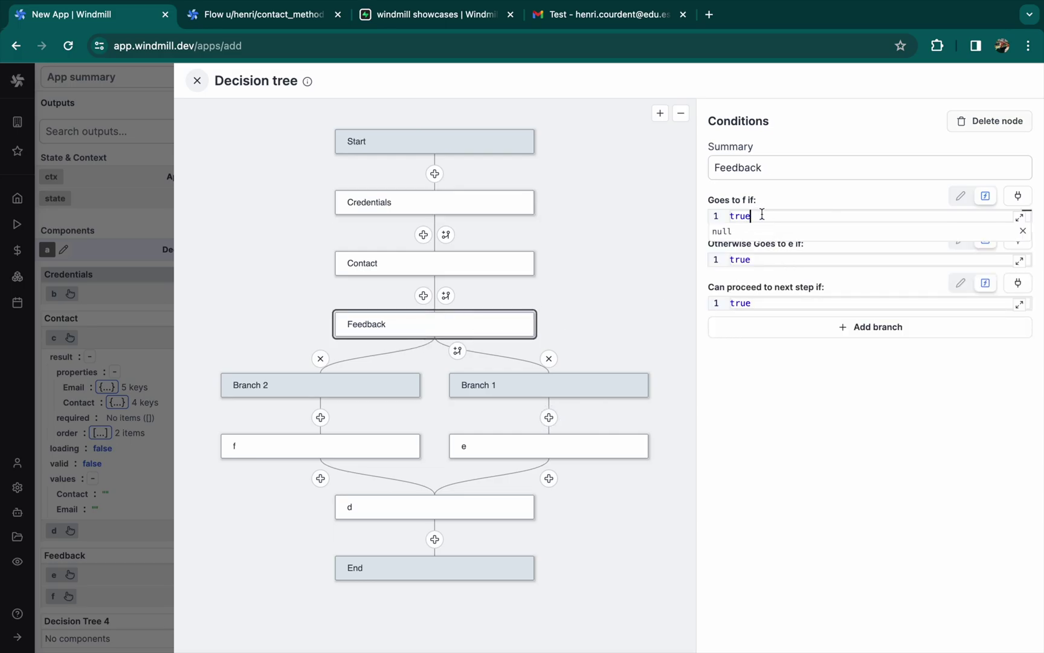
{"action": "left_click", "coordinate": [1018, 195]}
{"action": "left_click", "coordinate": [144, 488]}
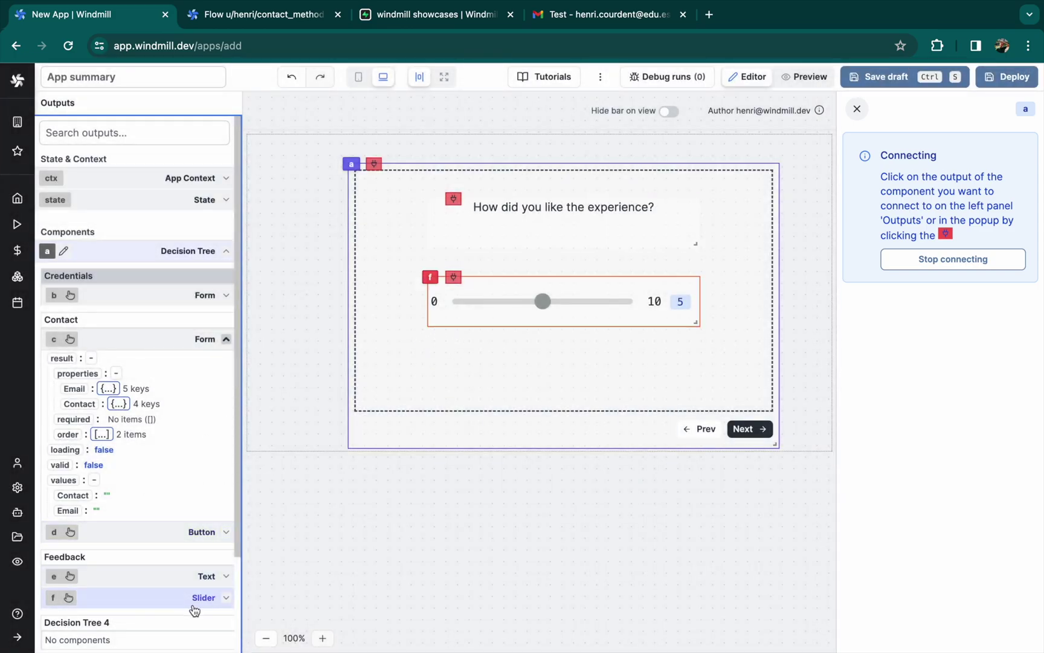
{"action": "left_click", "coordinate": [225, 600]}
{"action": "left_click", "coordinate": [64, 614]}
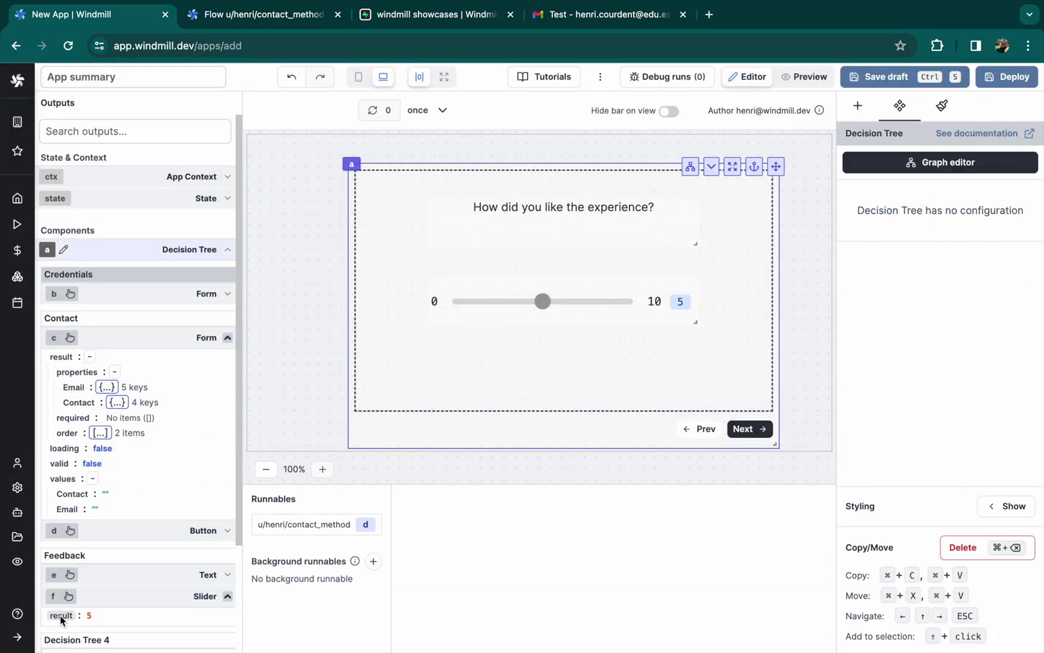
Set the f condition to f.result > 5 and the e condition to f.result <= 5
{"action": "left_click", "coordinate": [940, 163]}
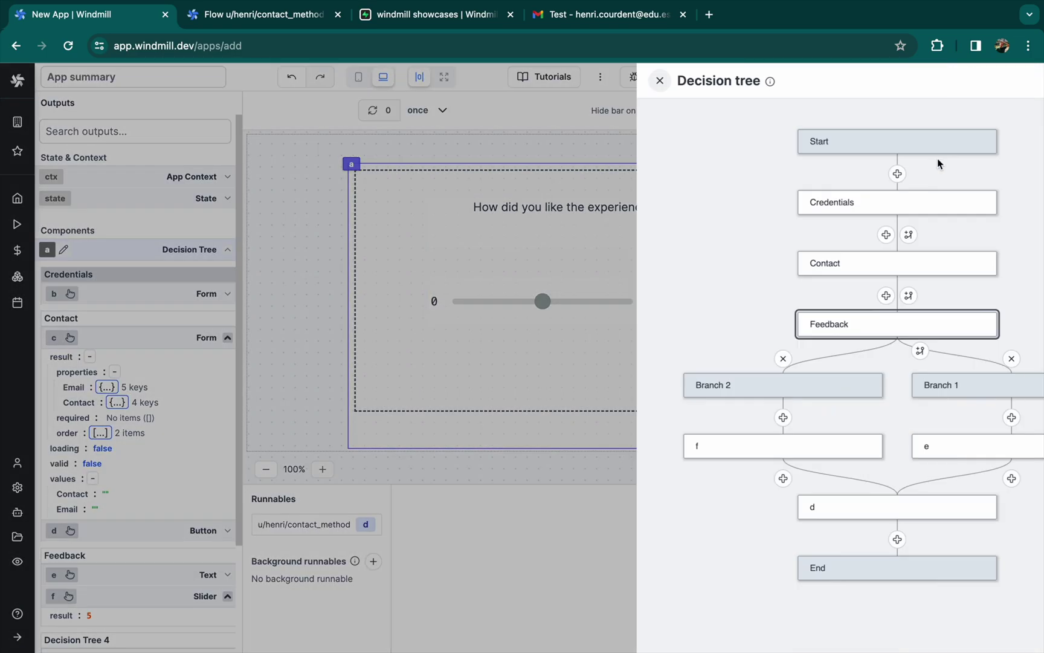
{"action": "left_click", "coordinate": [826, 217]}
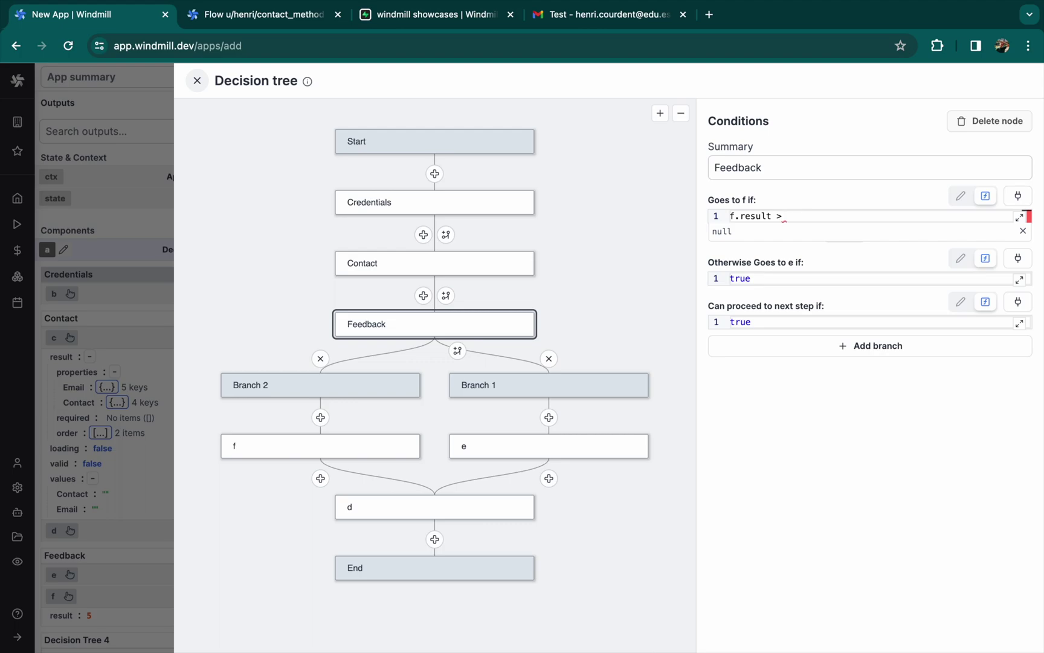
{"action": "key", "text": "ctrl+a"}
{"action": "key", "text": "ctrl+c"}
{"action": "left_click", "coordinate": [757, 278]}
{"action": "key", "text": "ctrl+a"}
{"action": "key", "text": "ctrl+v"}
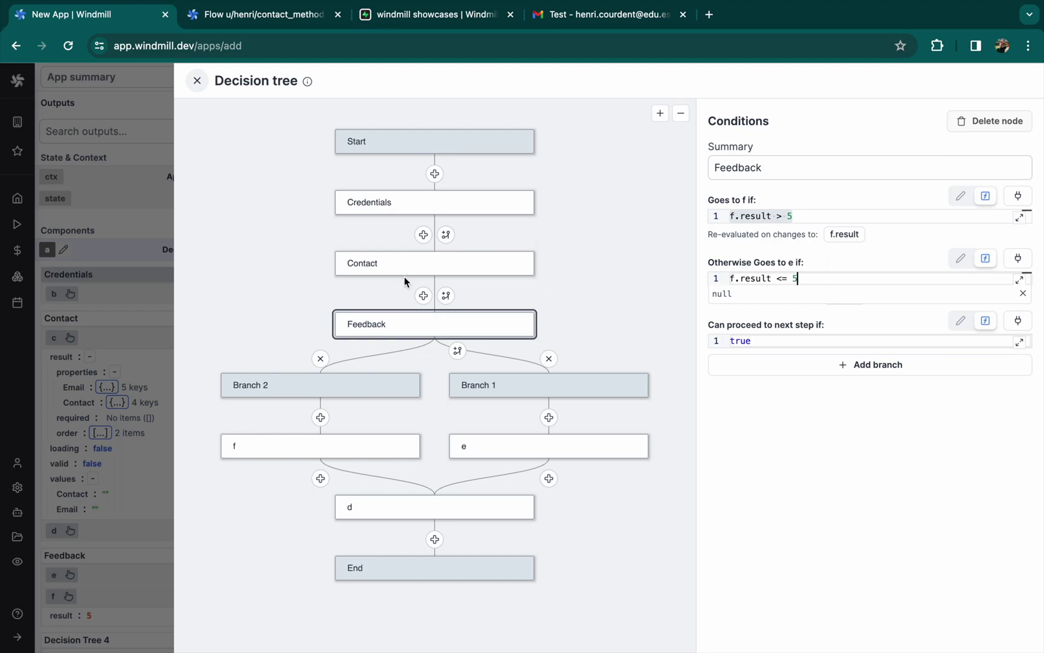
Rename the f branch step to Happy and the e branch step to Not happy
{"action": "left_click", "coordinate": [300, 447]}
{"action": "double_click", "coordinate": [759, 178]}
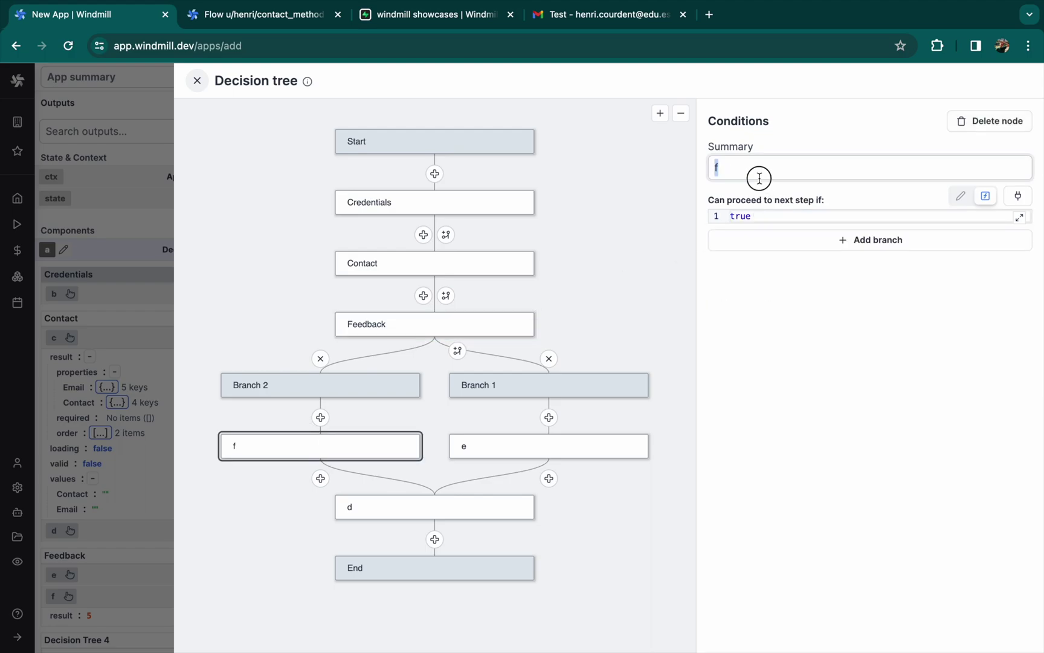
{"action": "left_click", "coordinate": [538, 441]}
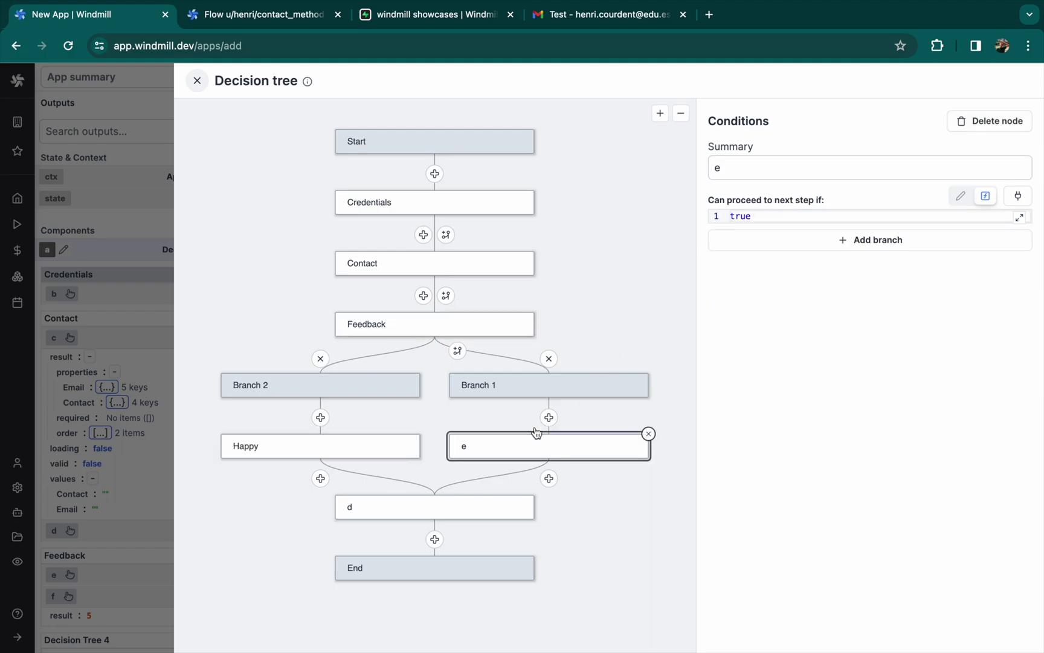
{"action": "left_click", "coordinate": [773, 170]}
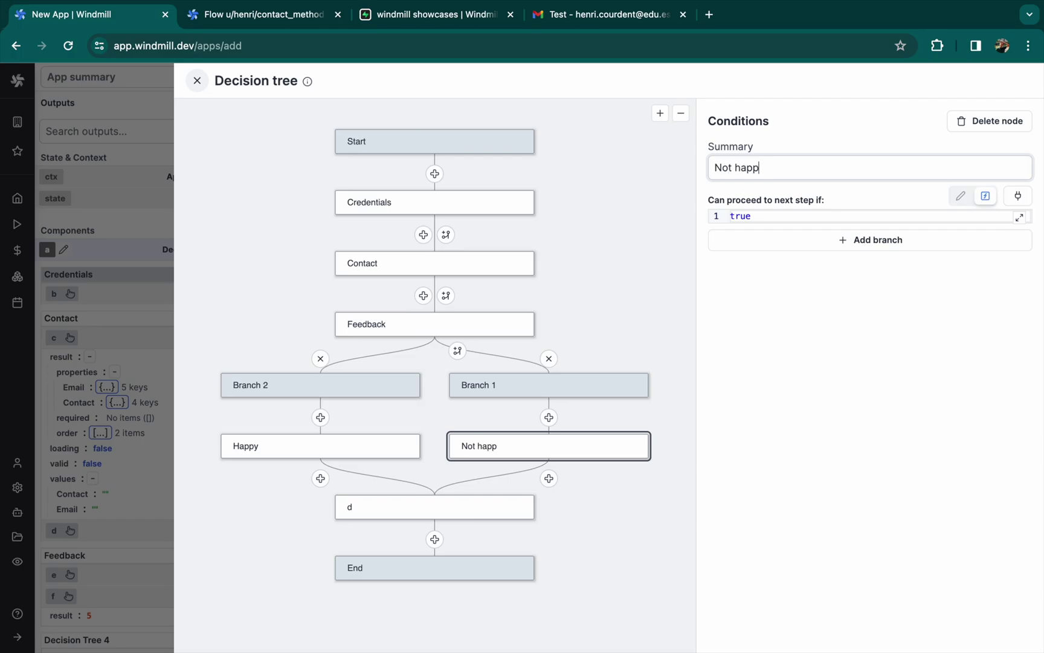
{"action": "left_click", "coordinate": [195, 82]}
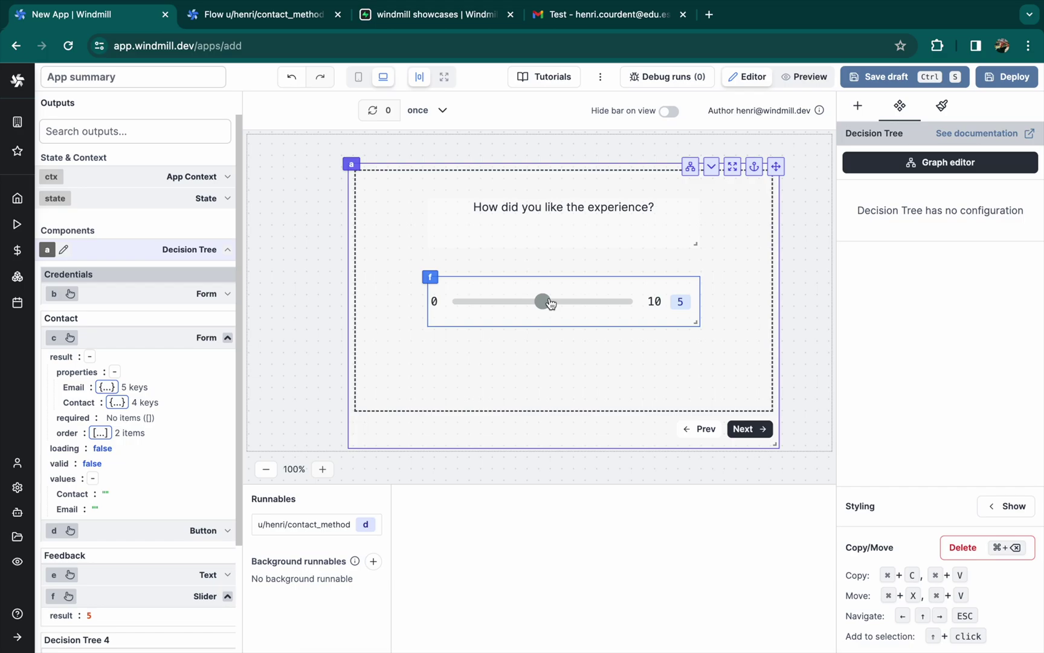
With the slider at 8, add a Form to the high-score step and widen it
{"action": "left_click_drag", "start_coordinate": [542, 301], "coordinate": [597, 301]}
{"action": "left_click", "coordinate": [749, 428]}
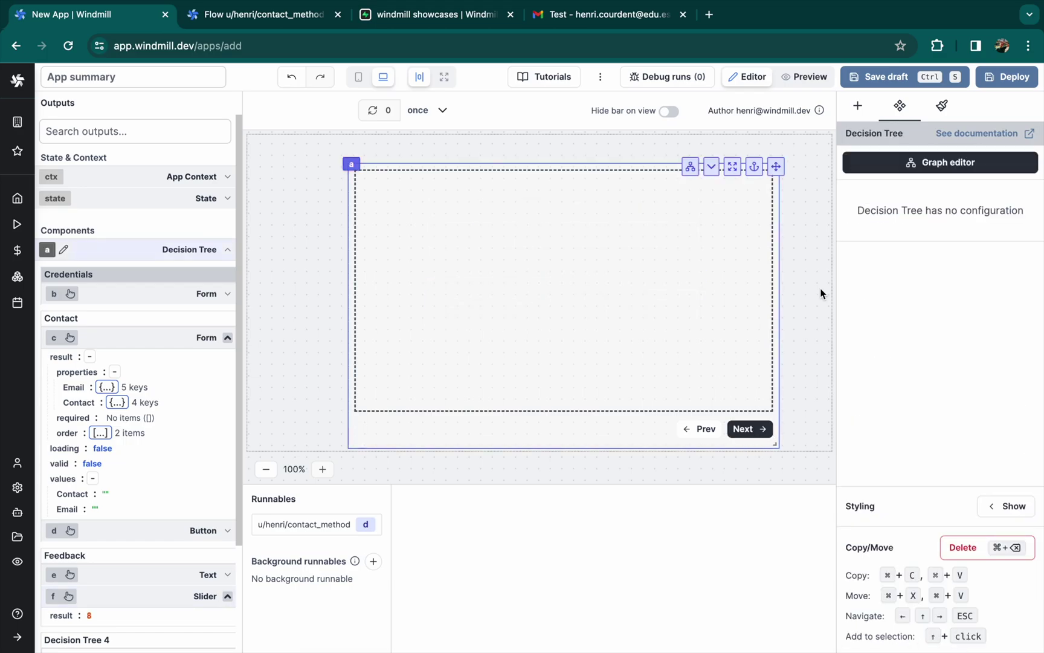
{"action": "left_click", "coordinate": [857, 107]}
{"action": "type", "text": "form"}
{"action": "left_click", "coordinate": [874, 320]}
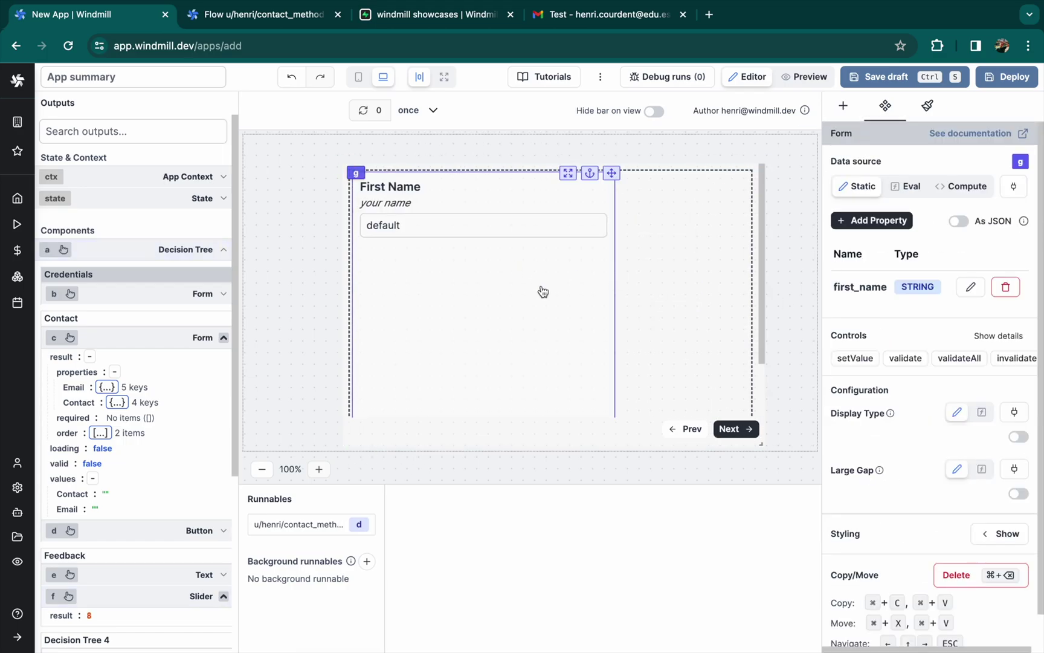
{"action": "left_click_drag", "start_coordinate": [613, 415], "coordinate": [728, 342]}
Rename the first_name field to Feedback with description 'What did you like the most?'
{"action": "left_click", "coordinate": [971, 286]}
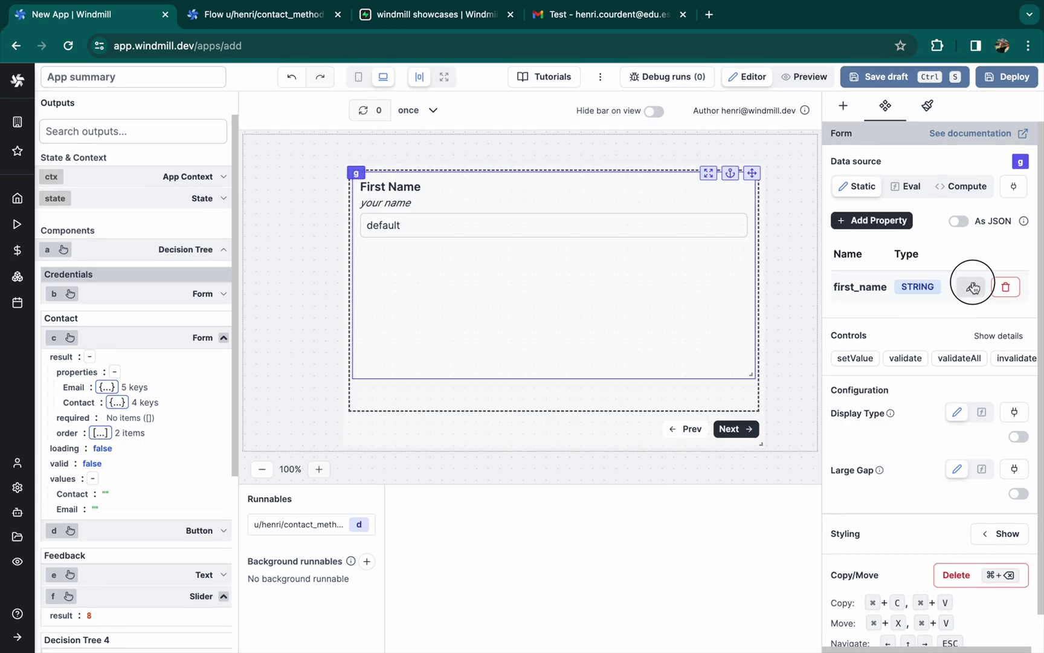
{"action": "double_click", "coordinate": [636, 159]}
{"action": "type", "text": "Feedback"}
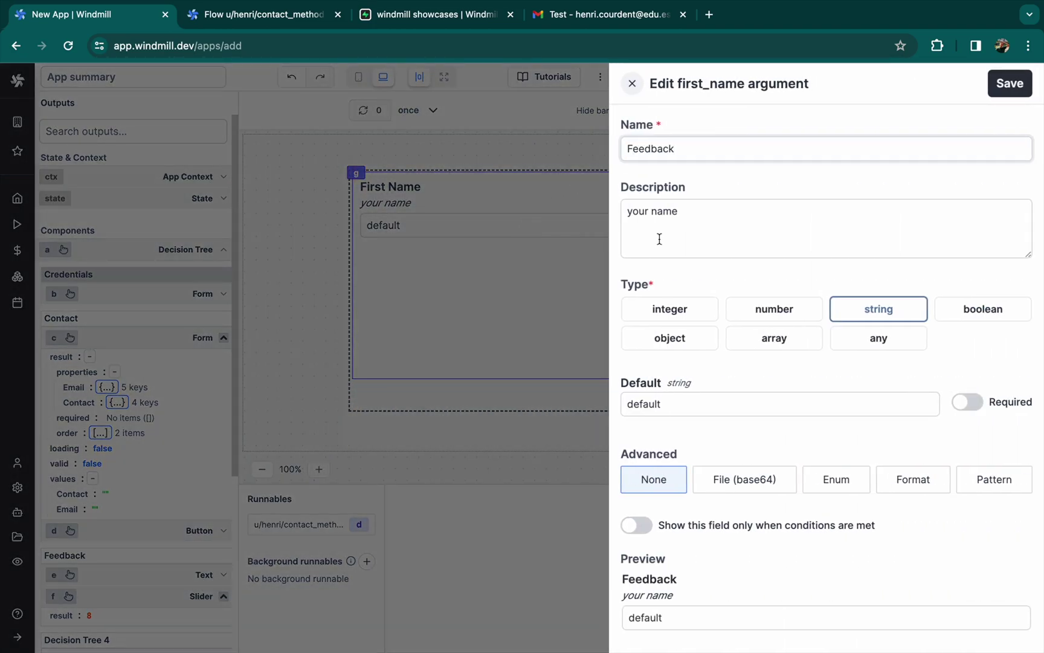
{"action": "triple_click", "coordinate": [661, 222]}
{"action": "type", "text": "What"}
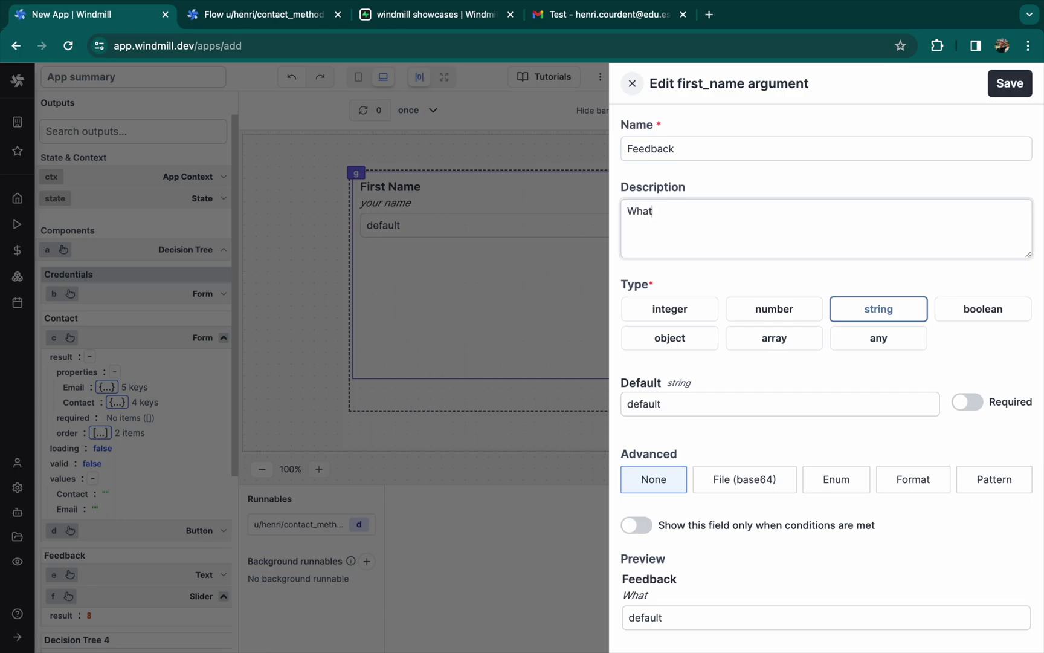
{"action": "type", "text": " did you like the most?"}
{"action": "left_click", "coordinate": [1010, 84]}
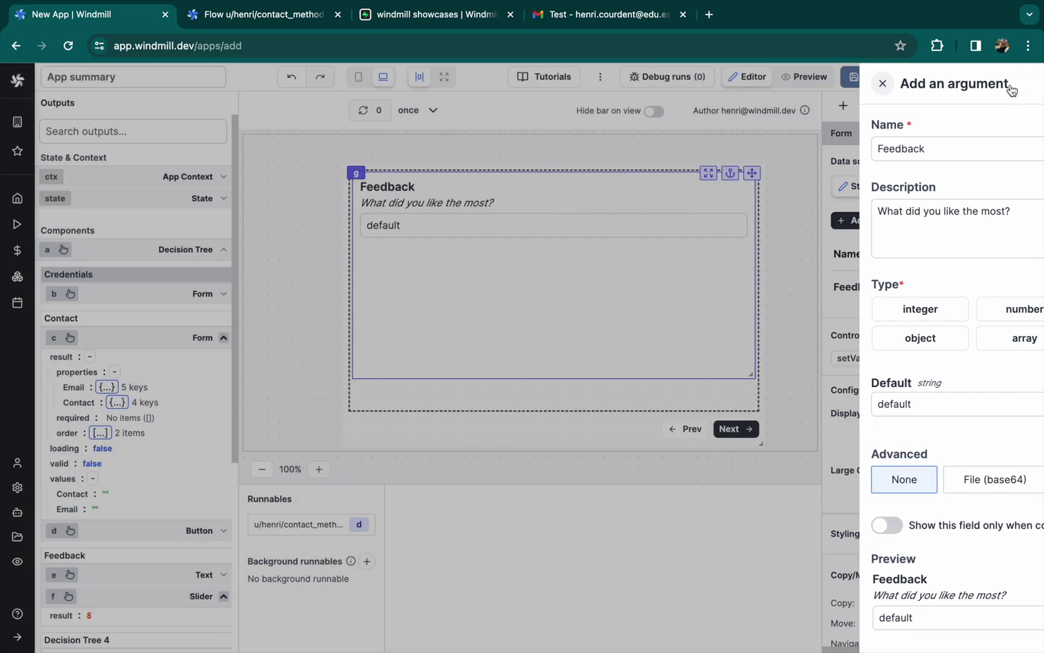
Clear the Feedback field's default value and save it
{"action": "left_click", "coordinate": [971, 286]}
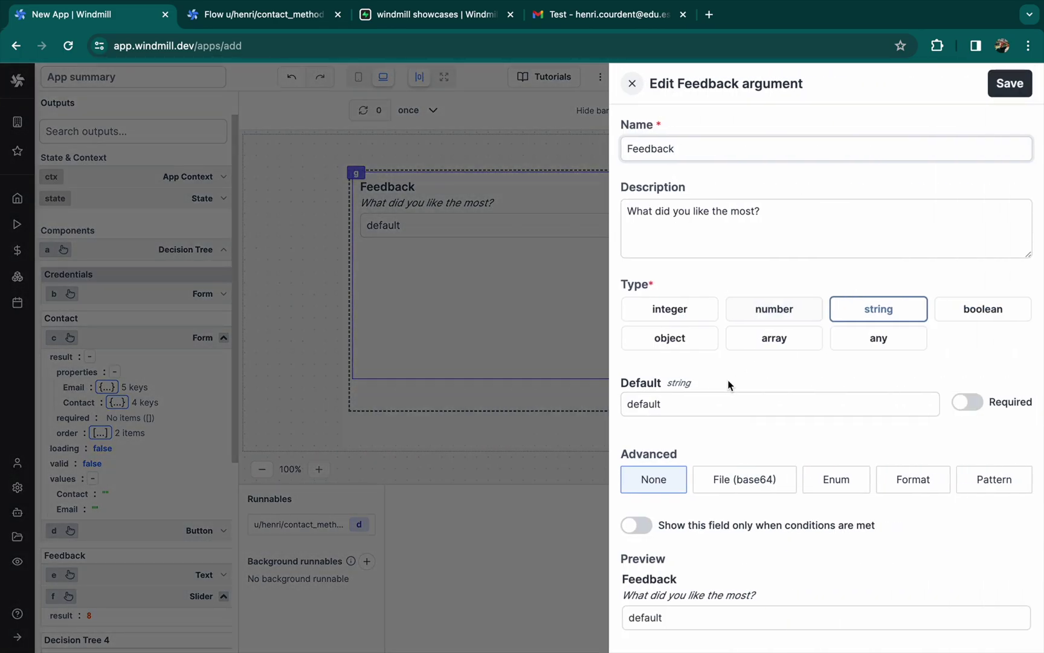
{"action": "triple_click", "coordinate": [725, 403]}
{"action": "key", "text": "BackSpace"}
{"action": "left_click", "coordinate": [1027, 83]}
{"action": "left_click", "coordinate": [521, 234]}
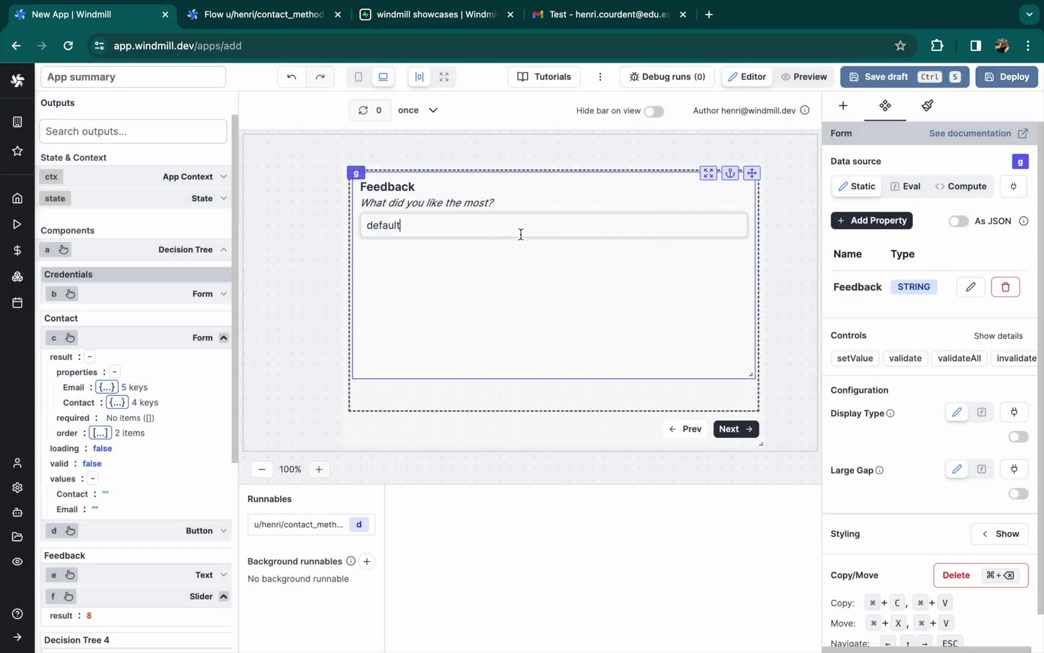
{"action": "left_click", "coordinate": [509, 376]}
{"action": "left_click", "coordinate": [509, 376]}
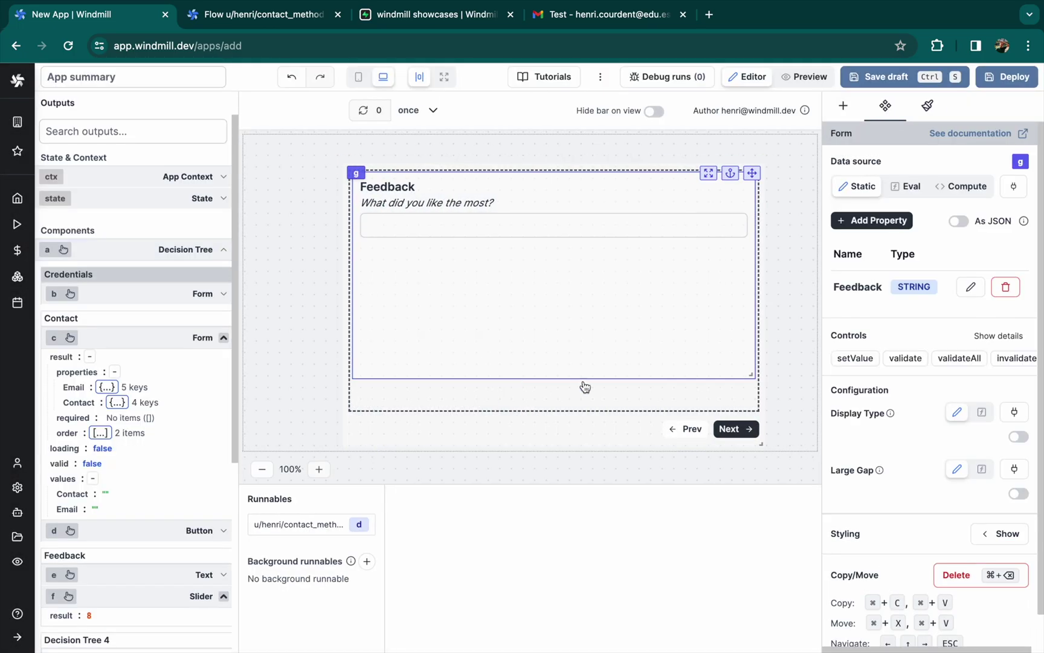
{"action": "left_click", "coordinate": [694, 433]}
With the slider at 3, add a Feedback form to the low-score step asking 'Where could we improve?'
{"action": "left_click_drag", "start_coordinate": [592, 303], "coordinate": [506, 303]}
{"action": "left_click", "coordinate": [750, 429]}
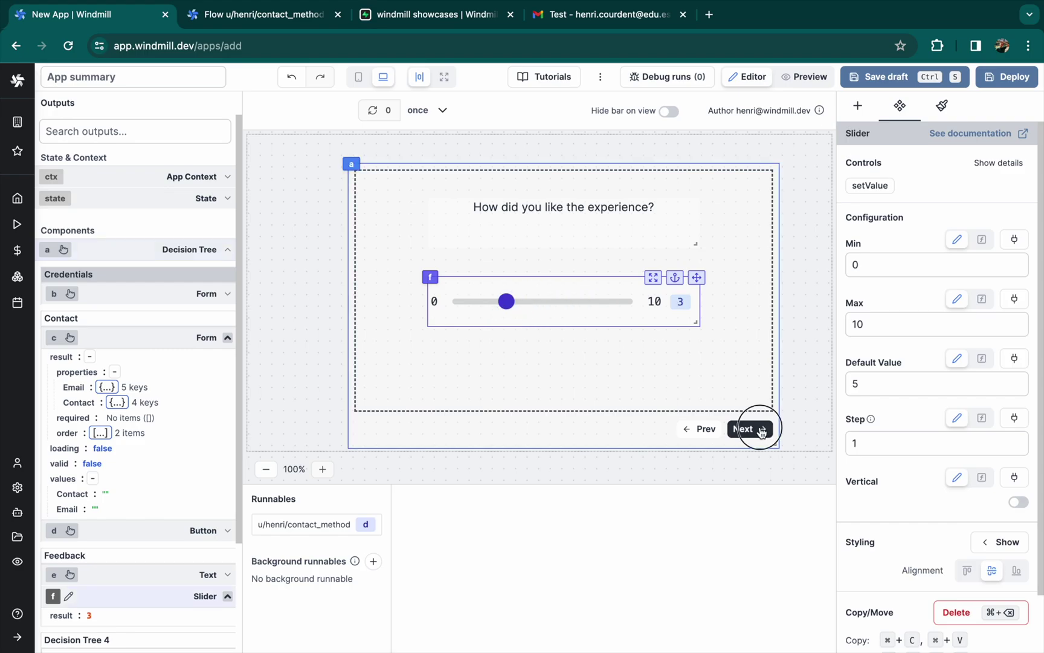
{"action": "left_click", "coordinate": [527, 273]}
{"action": "left_click", "coordinate": [970, 286]}
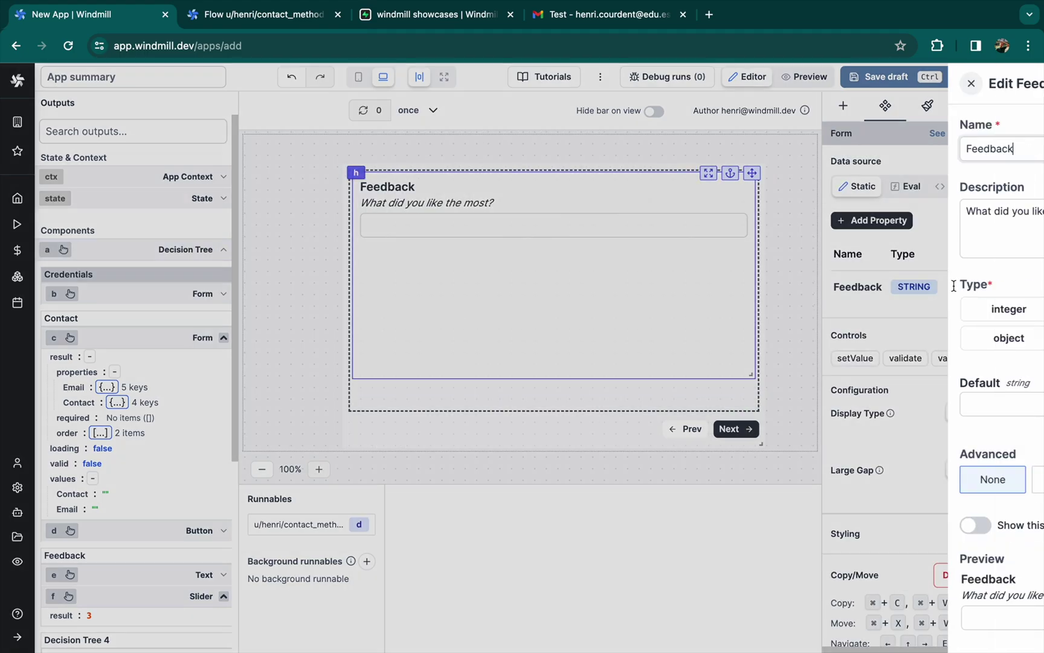
{"action": "triple_click", "coordinate": [667, 215]}
{"action": "type", "text": "Where could we improve?"}
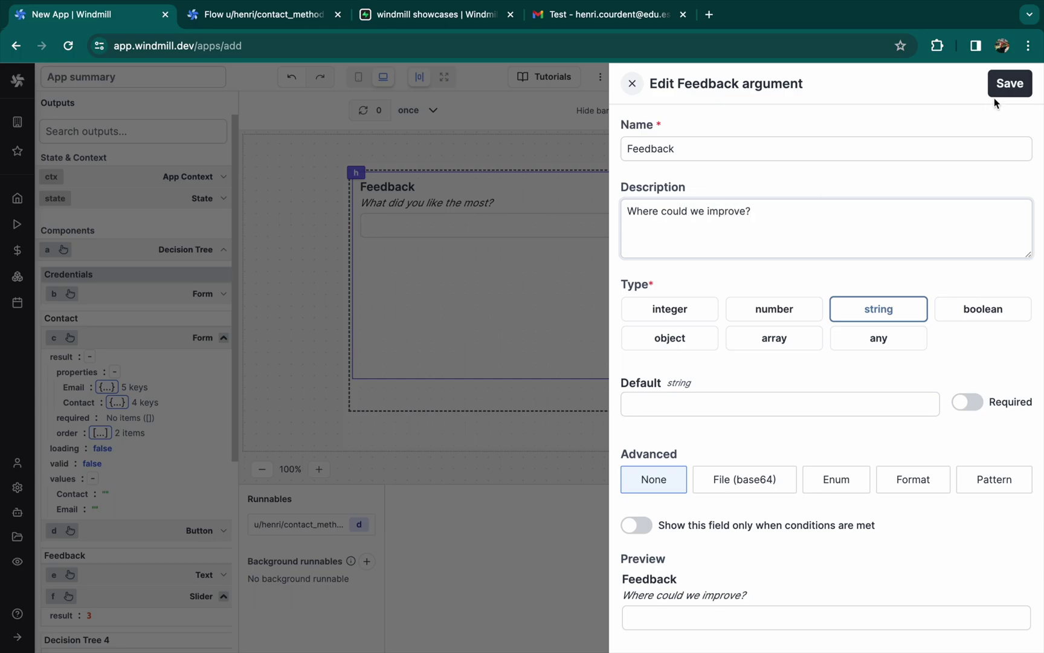
{"action": "left_click", "coordinate": [996, 93]}
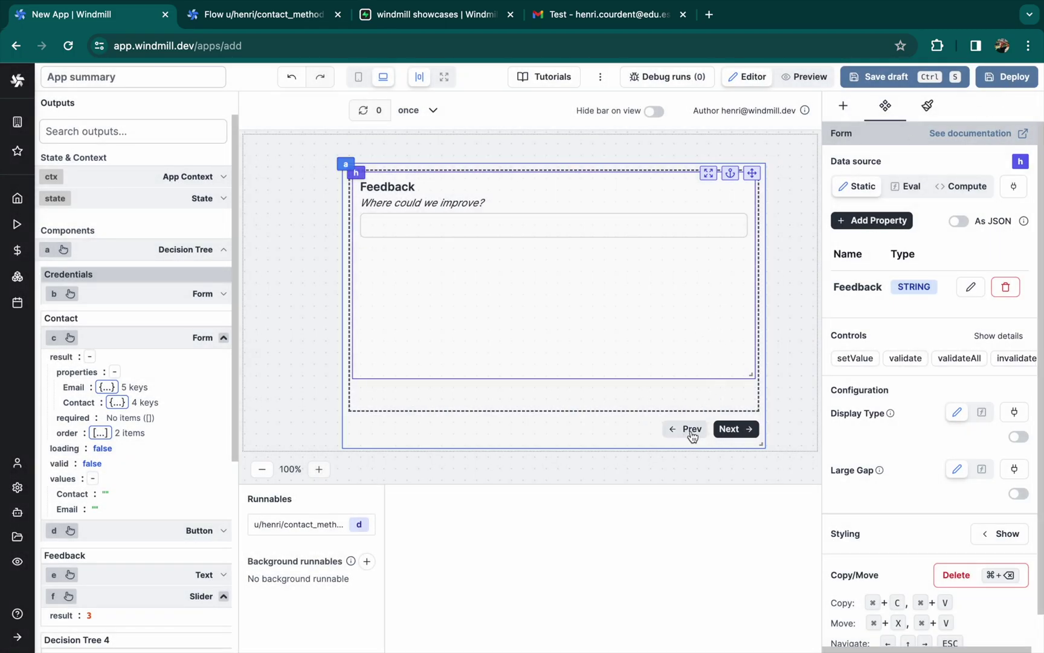
Add a one-line Text block to the final step: 'Thanks for your time, do not forget to submit :)'
{"action": "left_click", "coordinate": [735, 429]}
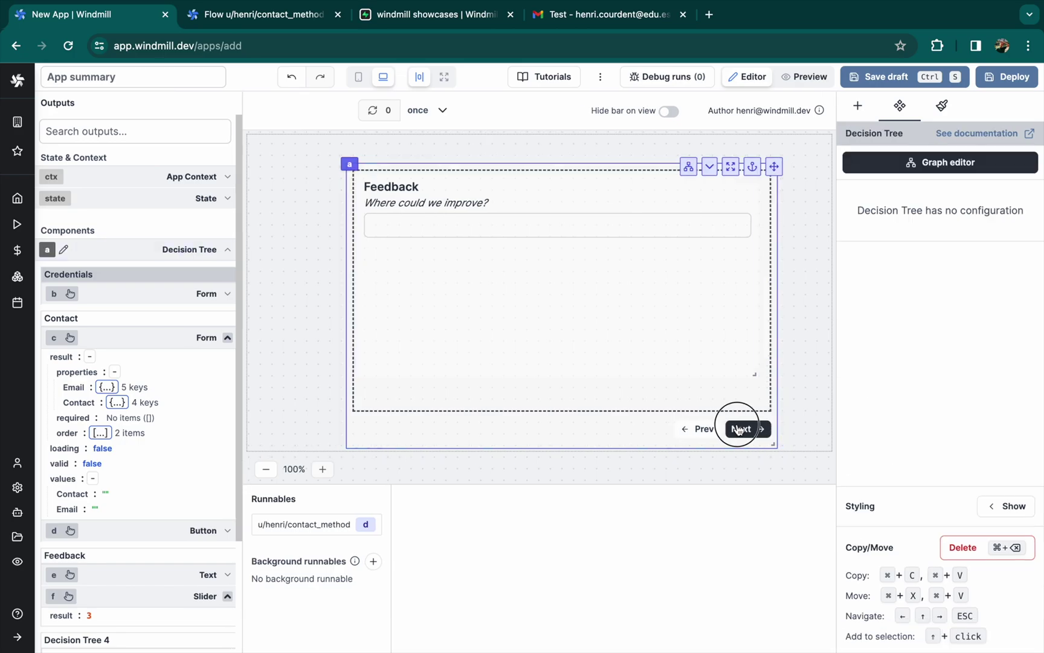
{"action": "left_click", "coordinate": [859, 108]}
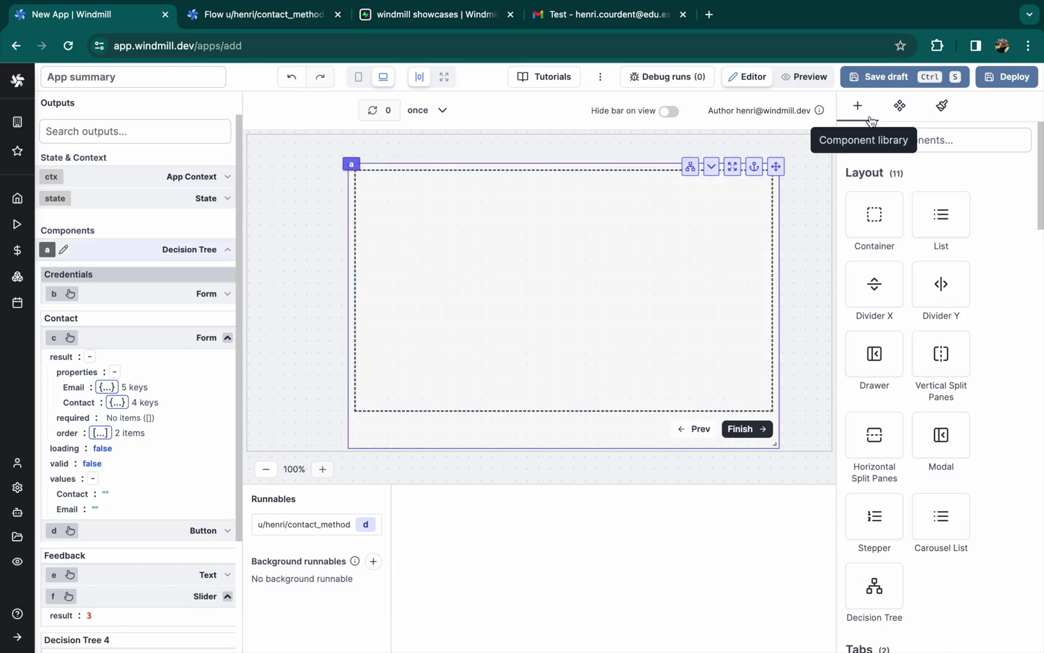
{"action": "type", "text": "text"}
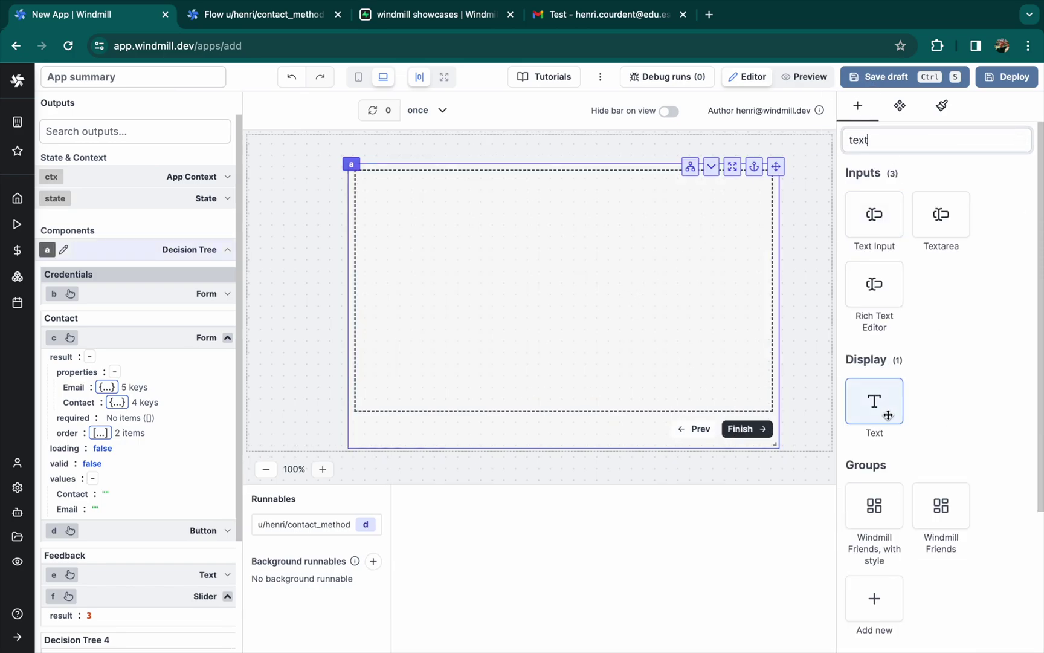
{"action": "left_click", "coordinate": [877, 404]}
{"action": "left_click_drag", "start_coordinate": [446, 172], "coordinate": [581, 199]}
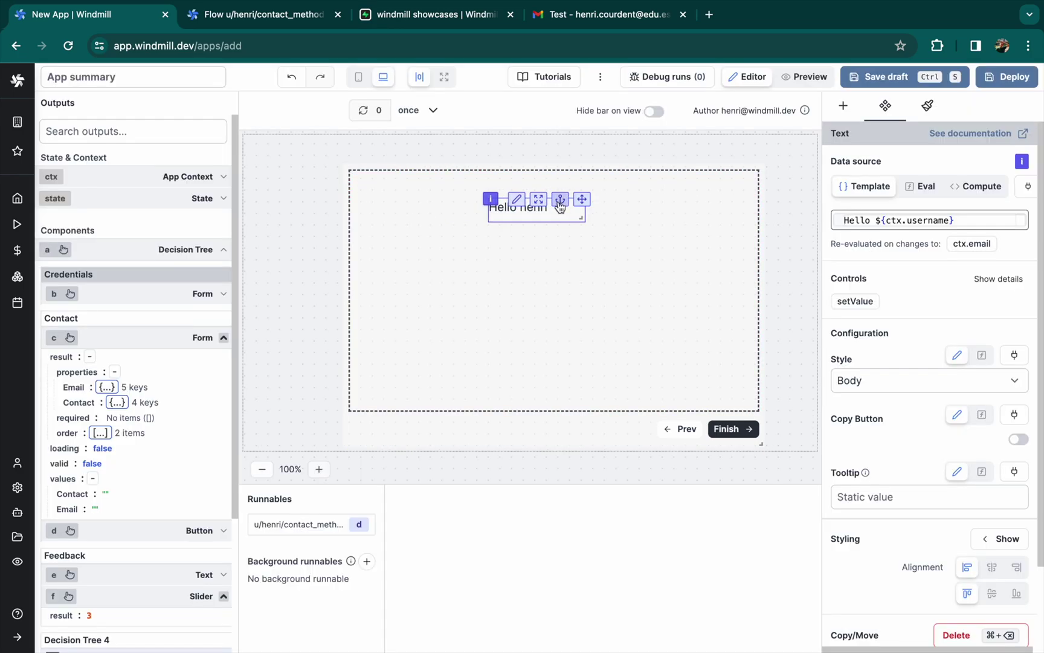
{"action": "triple_click", "coordinate": [862, 221]}
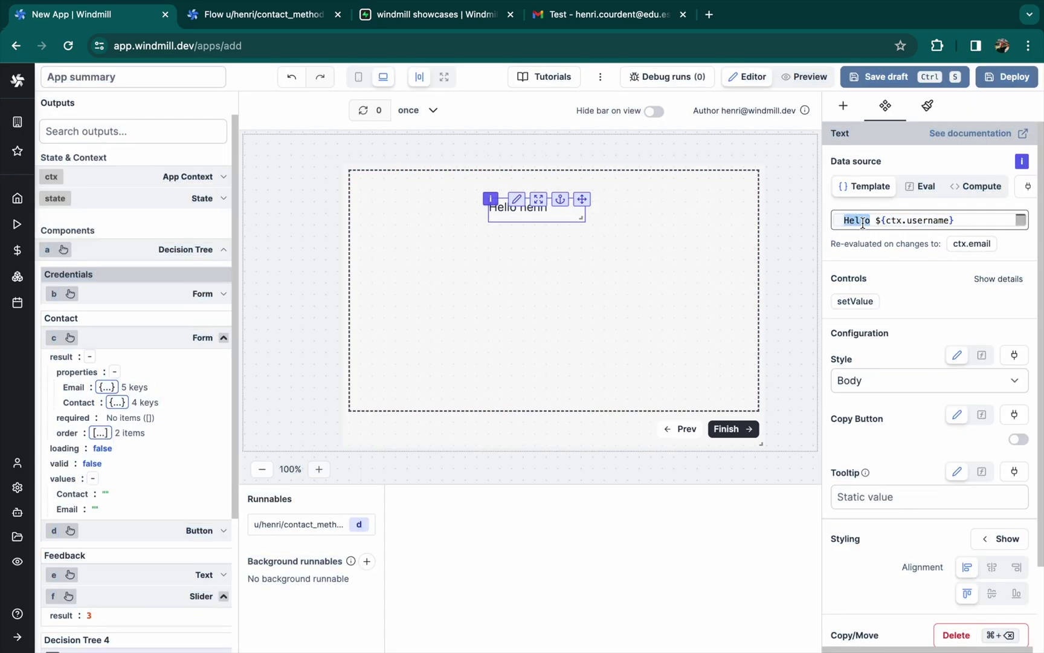
{"action": "type", "text": "Thanks for your time, do no"}
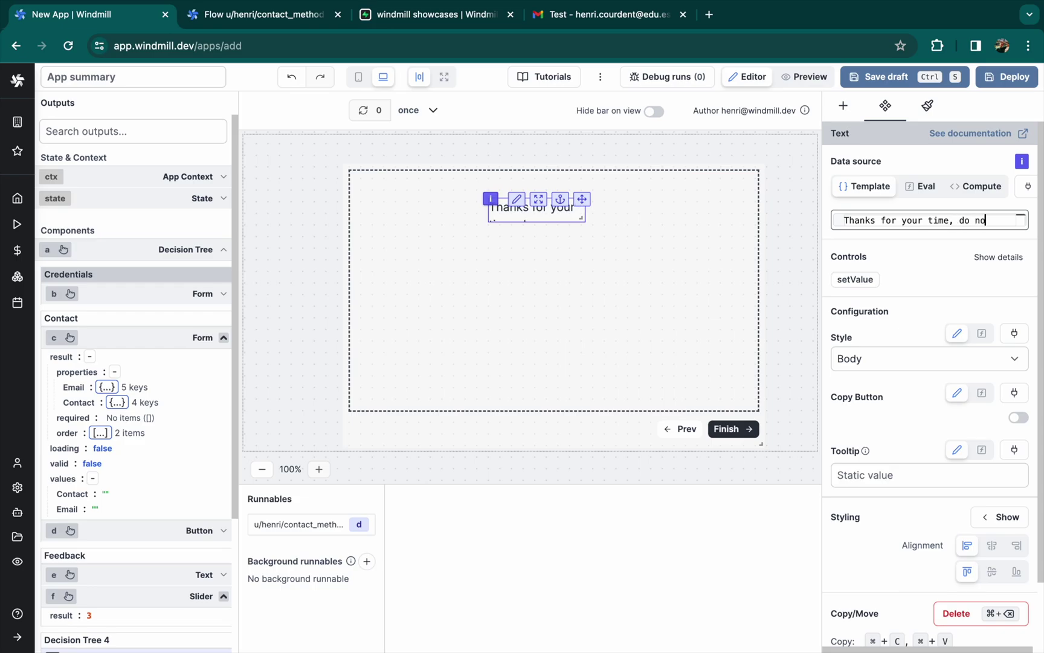
{"action": "type", "text": "t forget to submit :)"}
{"action": "left_click", "coordinate": [603, 273]}
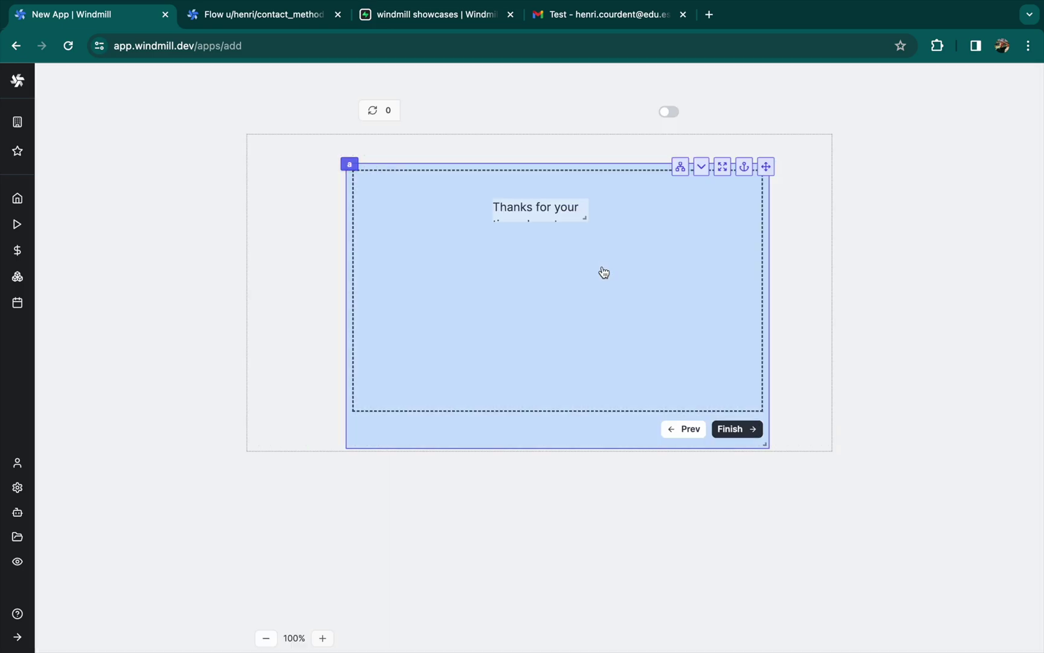
{"action": "left_click_drag", "start_coordinate": [589, 219], "coordinate": [670, 205]}
{"action": "left_click", "coordinate": [749, 205]}
Add a Button component to the decision tree's final step and center it
{"action": "left_click", "coordinate": [597, 292]}
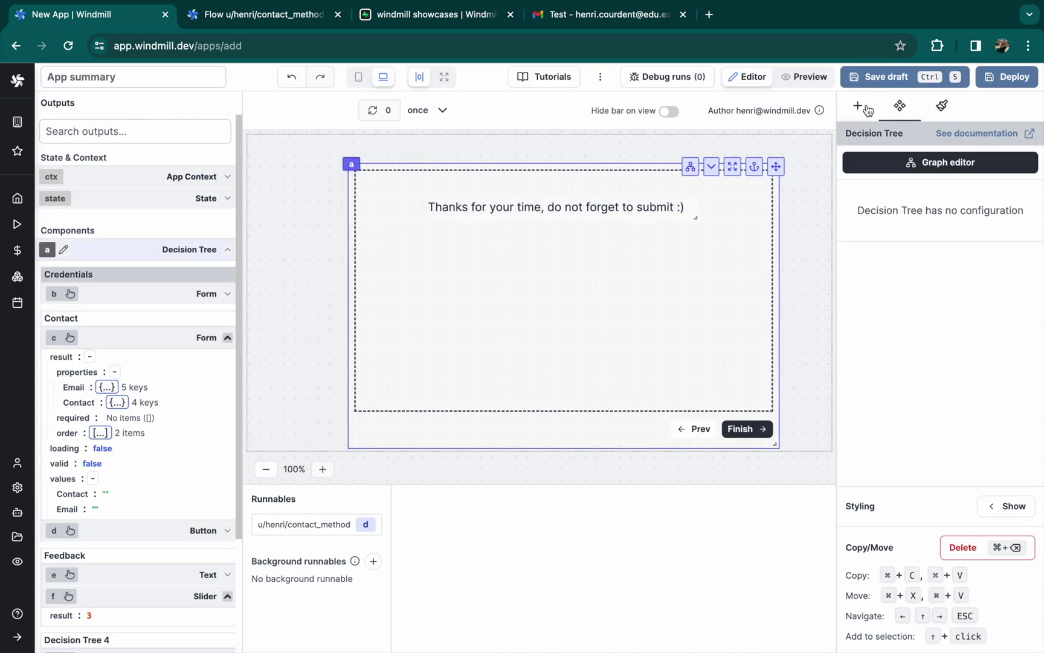
{"action": "left_click", "coordinate": [858, 106]}
{"action": "type", "text": "but"}
{"action": "left_click", "coordinate": [877, 227]}
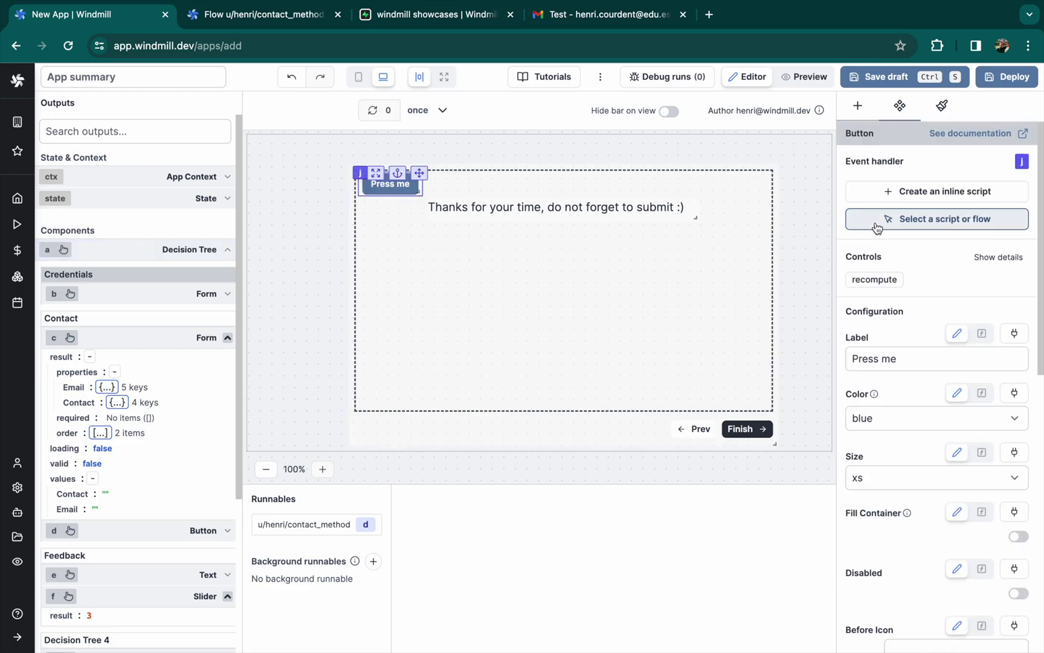
{"action": "left_click_drag", "start_coordinate": [419, 173], "coordinate": [576, 282]}
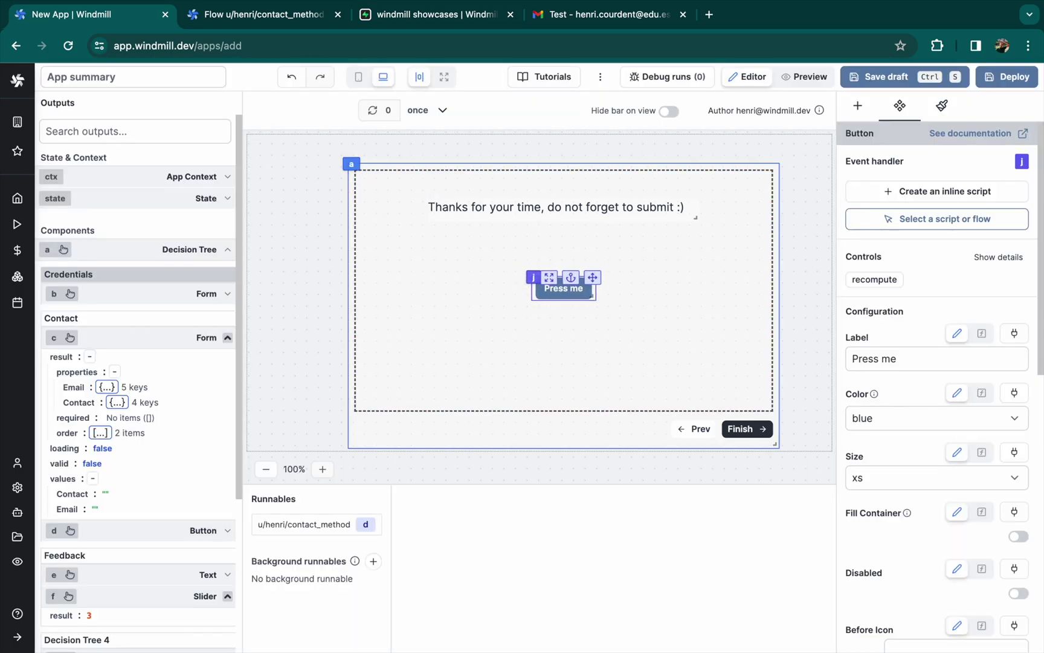
Label the button 'Submit', make it green, and give it a TypeScript (Deno) inline script
{"action": "triple_click", "coordinate": [882, 368]}
{"action": "type", "text": "Submit"}
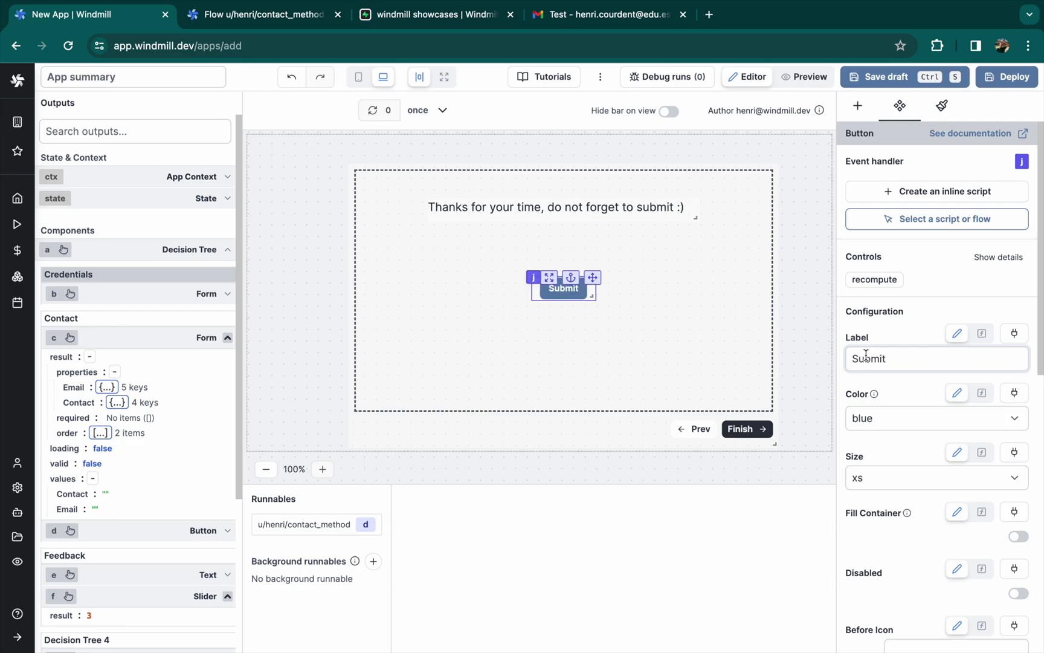
{"action": "left_click", "coordinate": [893, 420]}
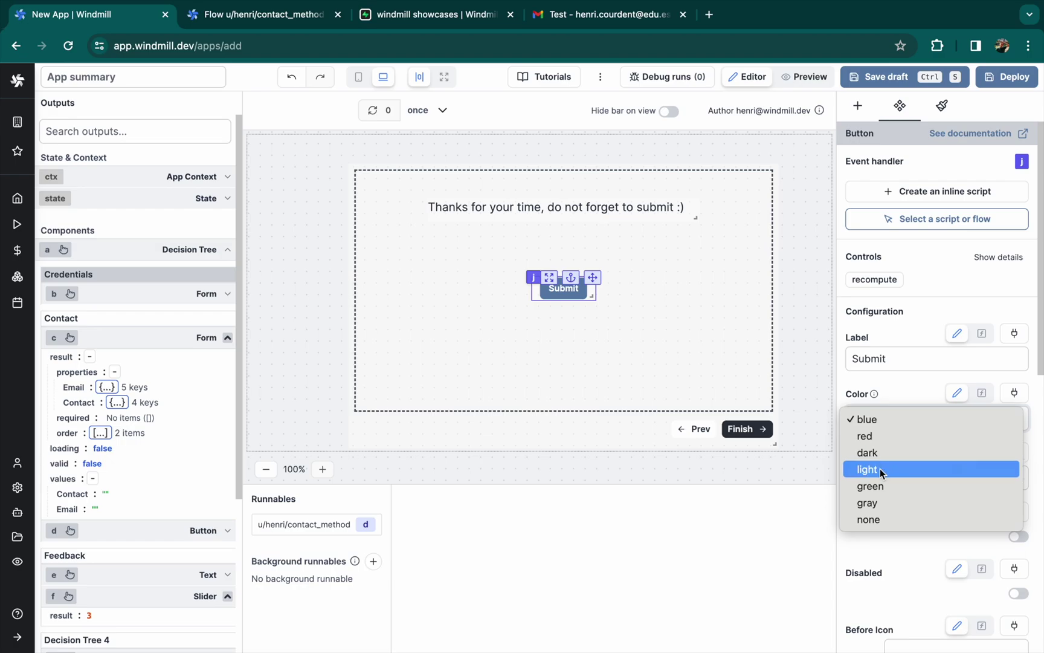
{"action": "left_click", "coordinate": [878, 488]}
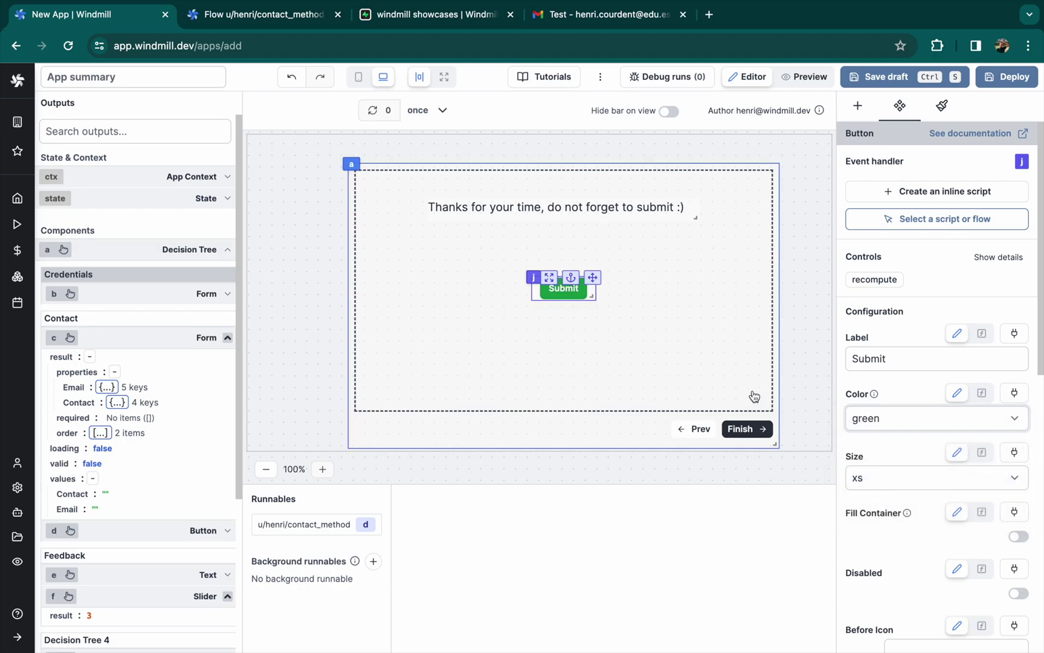
{"action": "left_click", "coordinate": [946, 192]}
{"action": "left_click", "coordinate": [461, 562]}
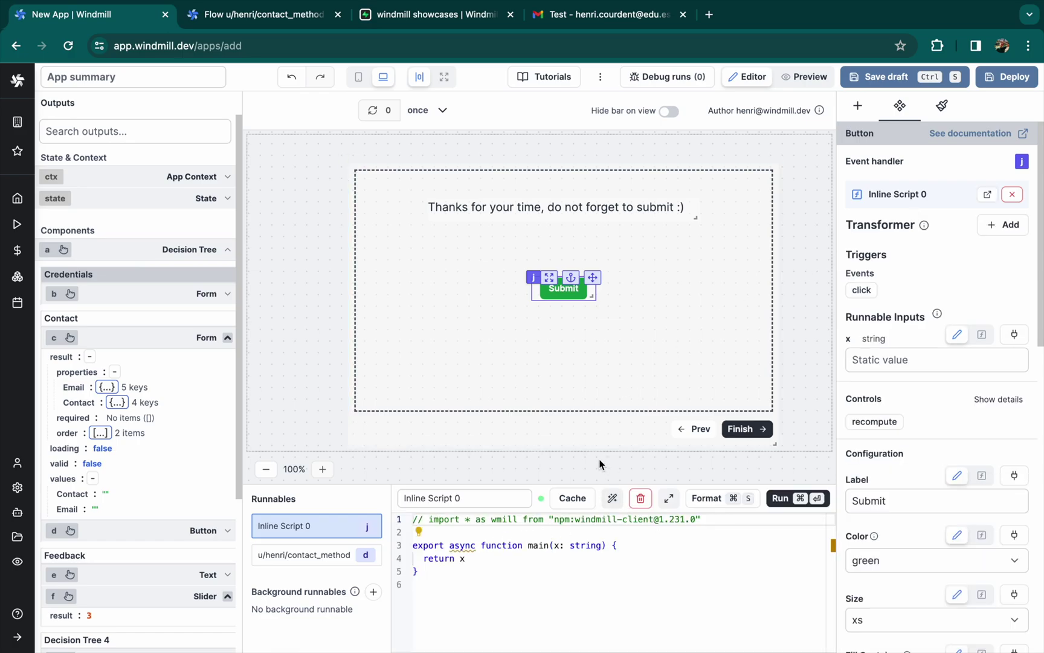
Create the user_form table in Supabase's Table Editor with default id and created_at columns
{"action": "left_click", "coordinate": [414, 17]}
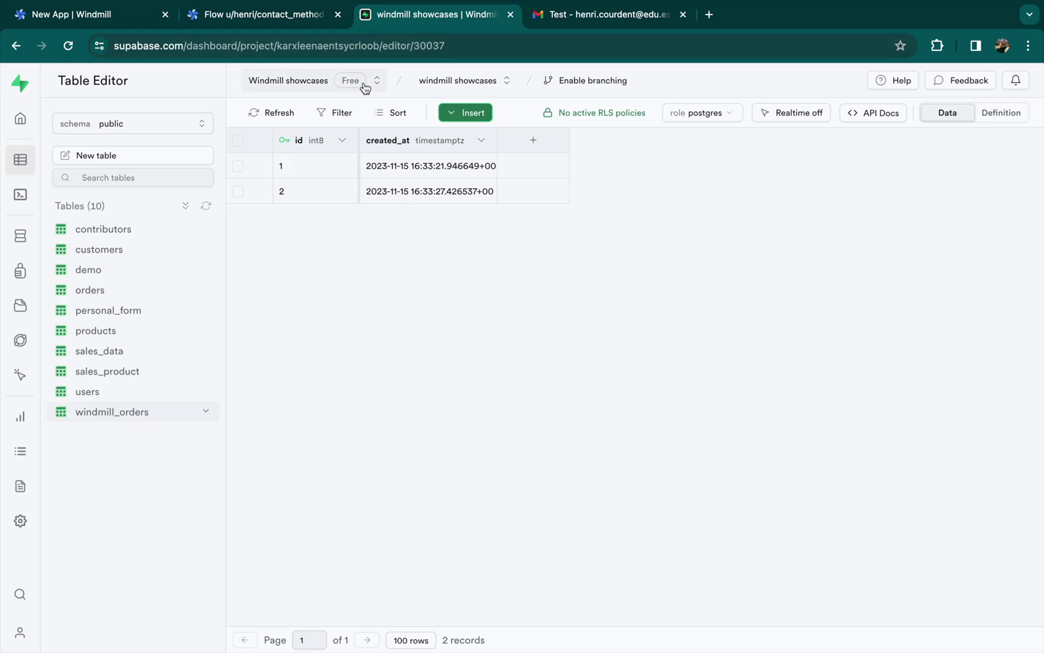
{"action": "left_click", "coordinate": [468, 116]}
{"action": "key", "text": "Escape"}
{"action": "left_click", "coordinate": [145, 159]}
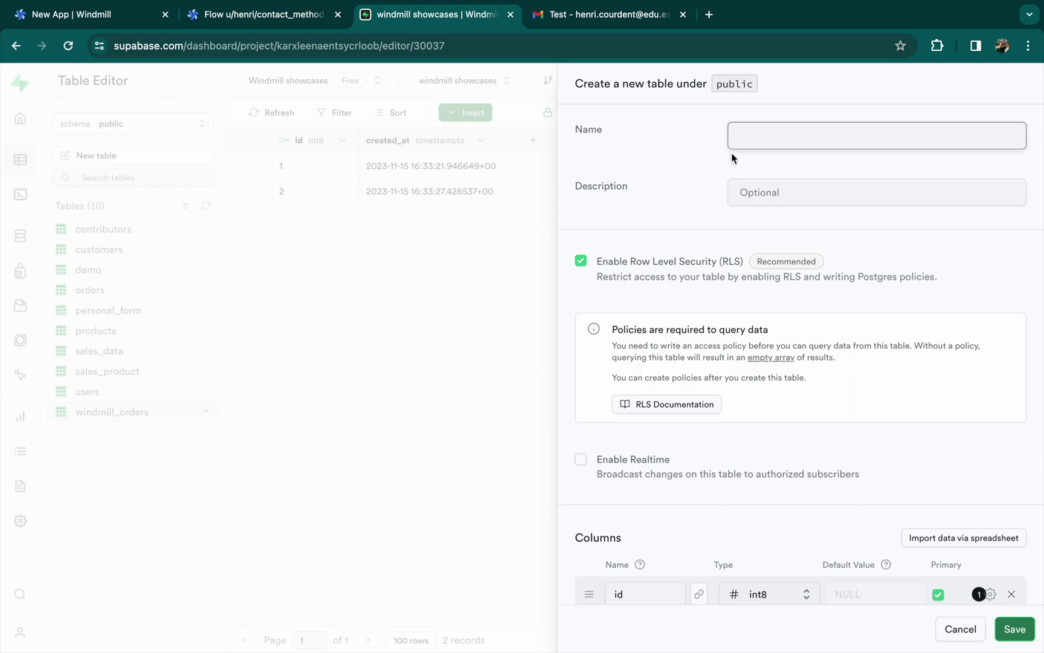
{"action": "type", "text": "user_form"}
{"action": "left_click", "coordinate": [1008, 630]}
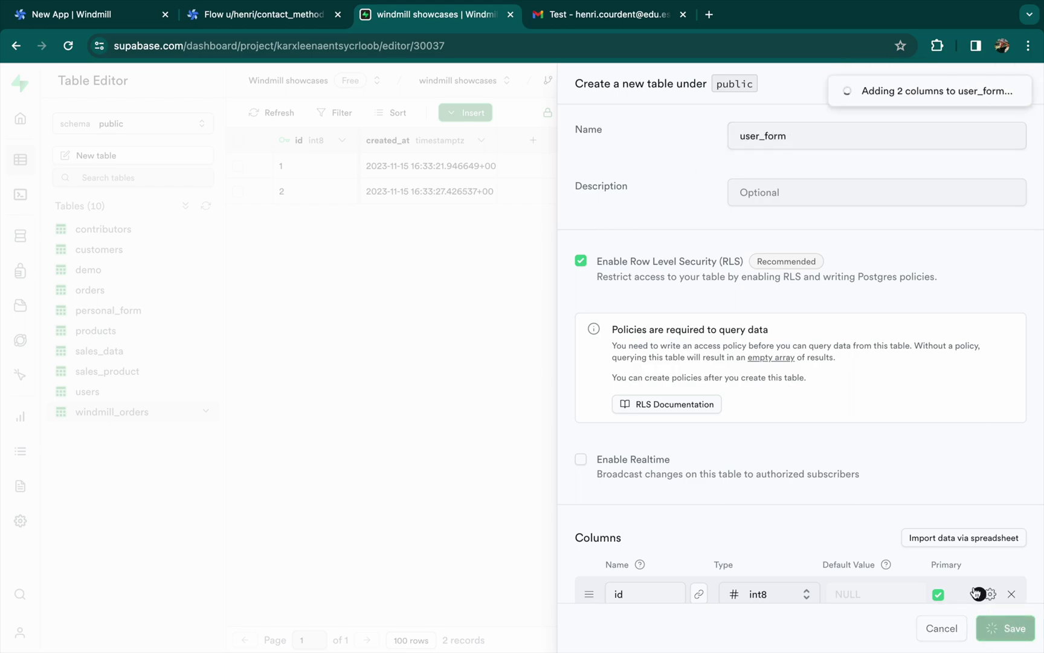
{"action": "scroll", "coordinate": [943, 562], "scroll_direction": "down", "scroll_amount": 2}
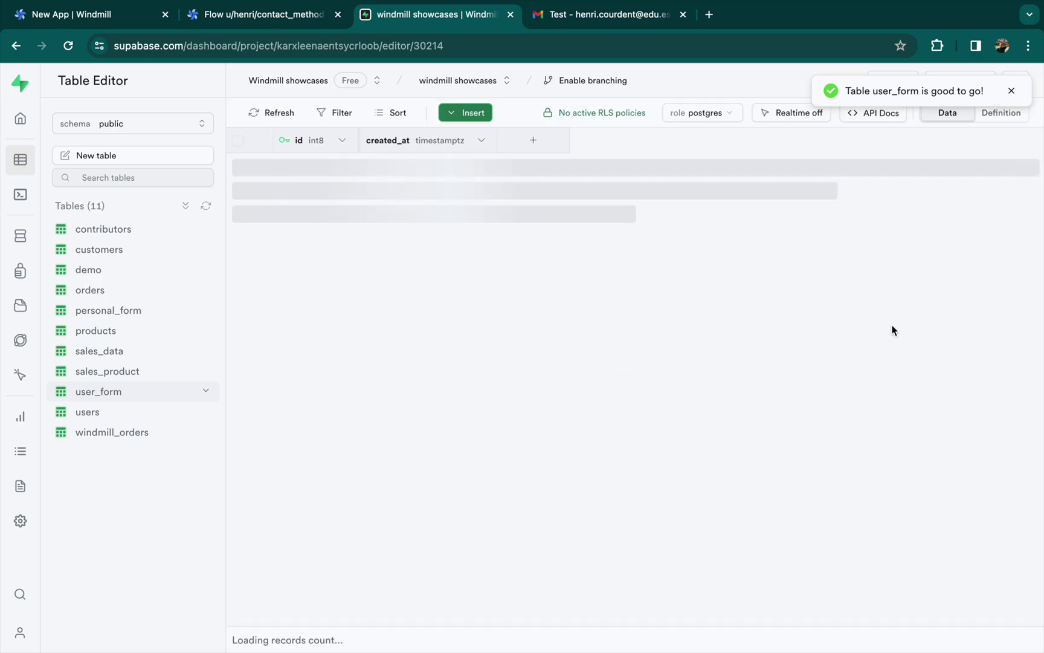
Open and re-save the id column's settings unchanged
{"action": "left_click", "coordinate": [341, 141]}
{"action": "left_click", "coordinate": [300, 172]}
{"action": "scroll", "coordinate": [821, 432], "scroll_direction": "down", "scroll_amount": 1}
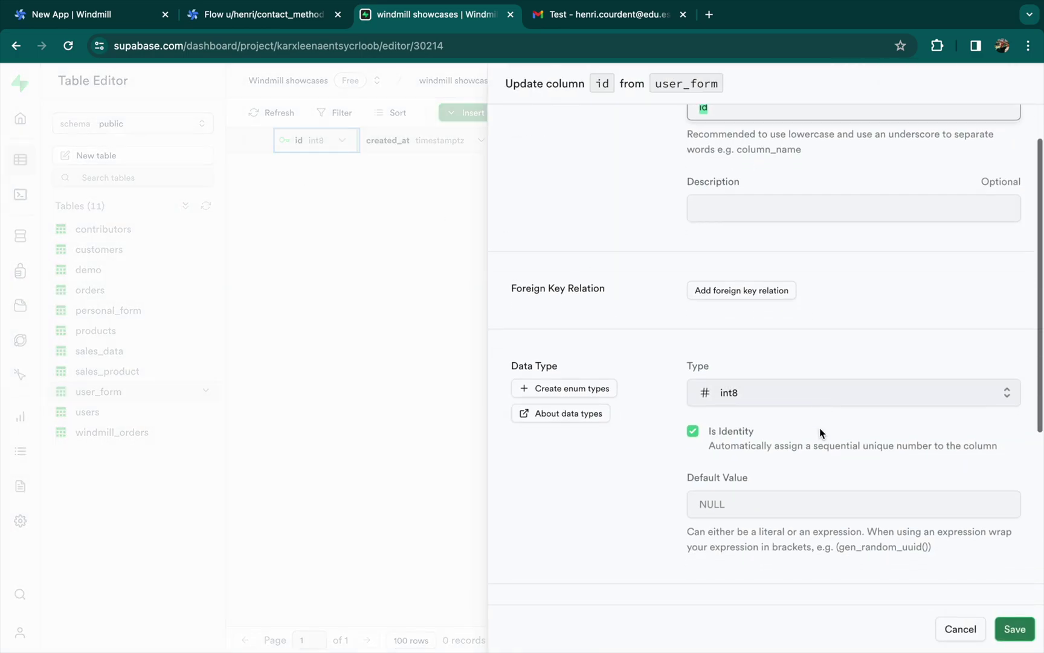
{"action": "scroll", "coordinate": [821, 432], "scroll_direction": "down", "scroll_amount": 1}
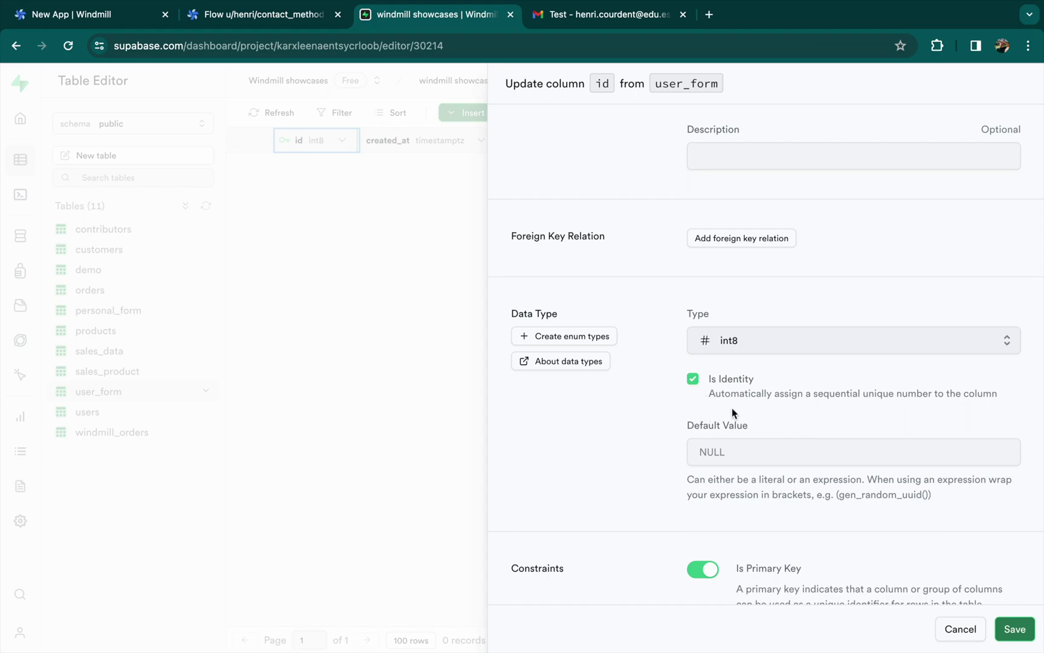
{"action": "left_click", "coordinate": [1015, 628]}
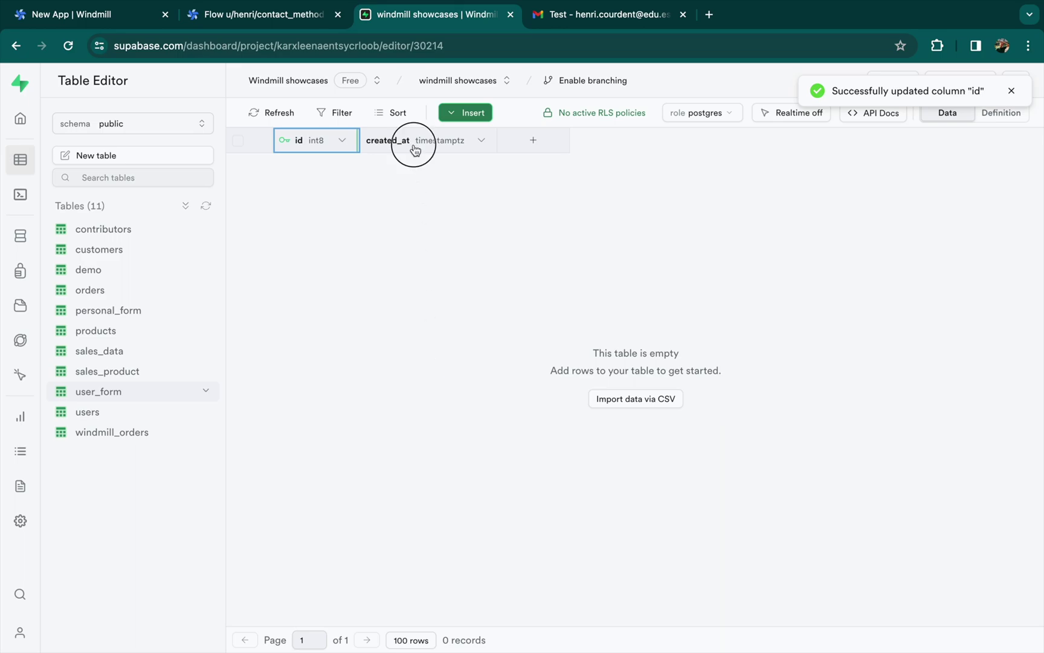
Turn the created_at column into a text column named name
{"action": "left_click", "coordinate": [415, 149]}
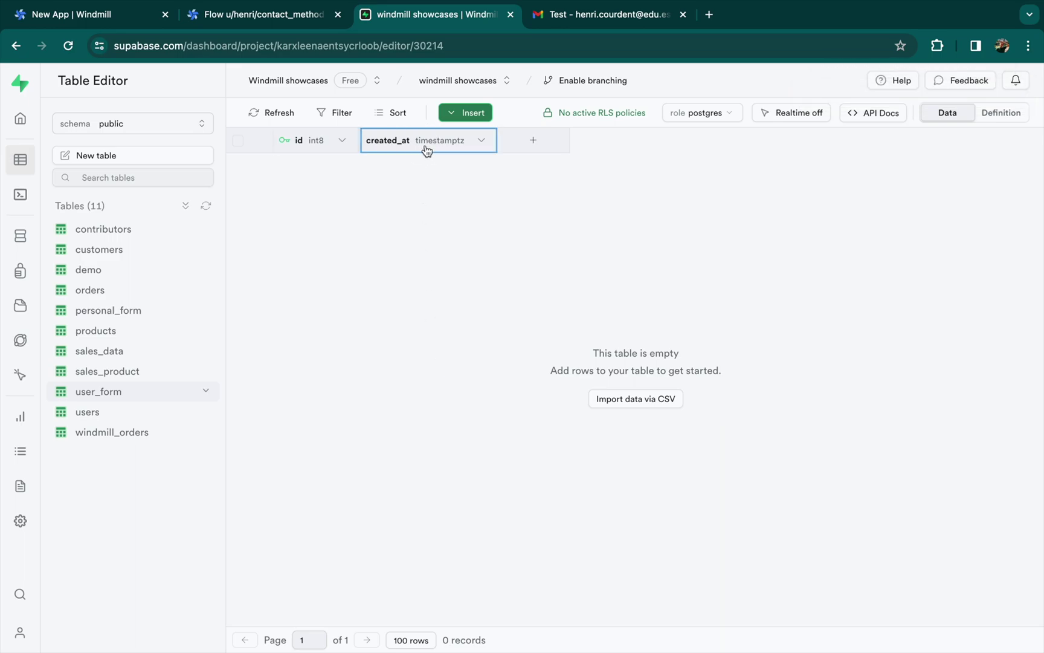
{"action": "left_click", "coordinate": [479, 142]}
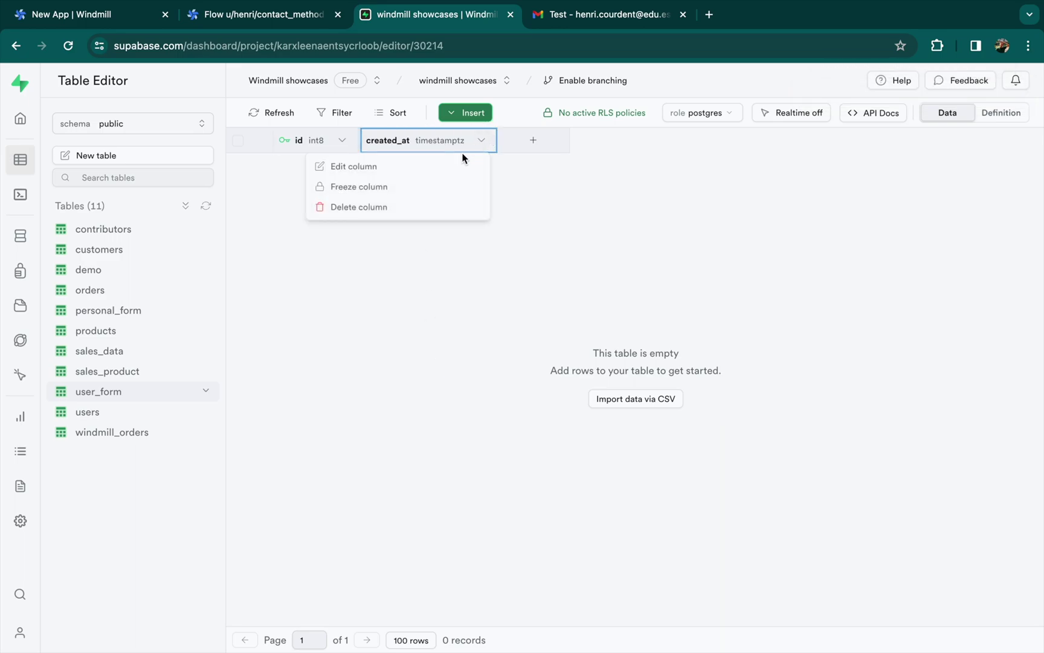
{"action": "left_click", "coordinate": [374, 173]}
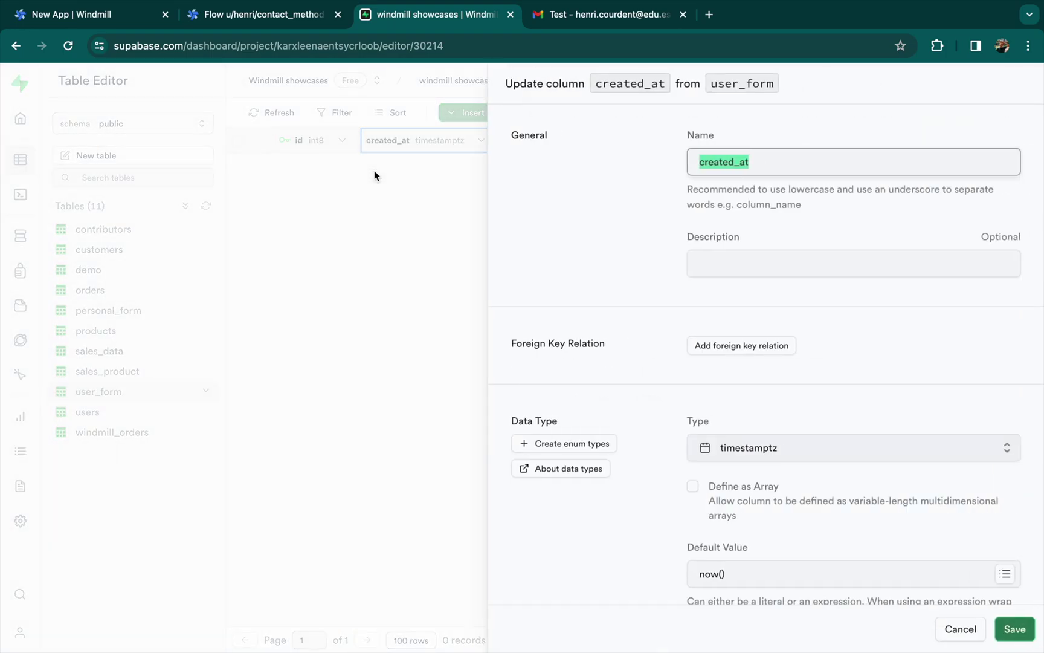
{"action": "type", "text": "name"}
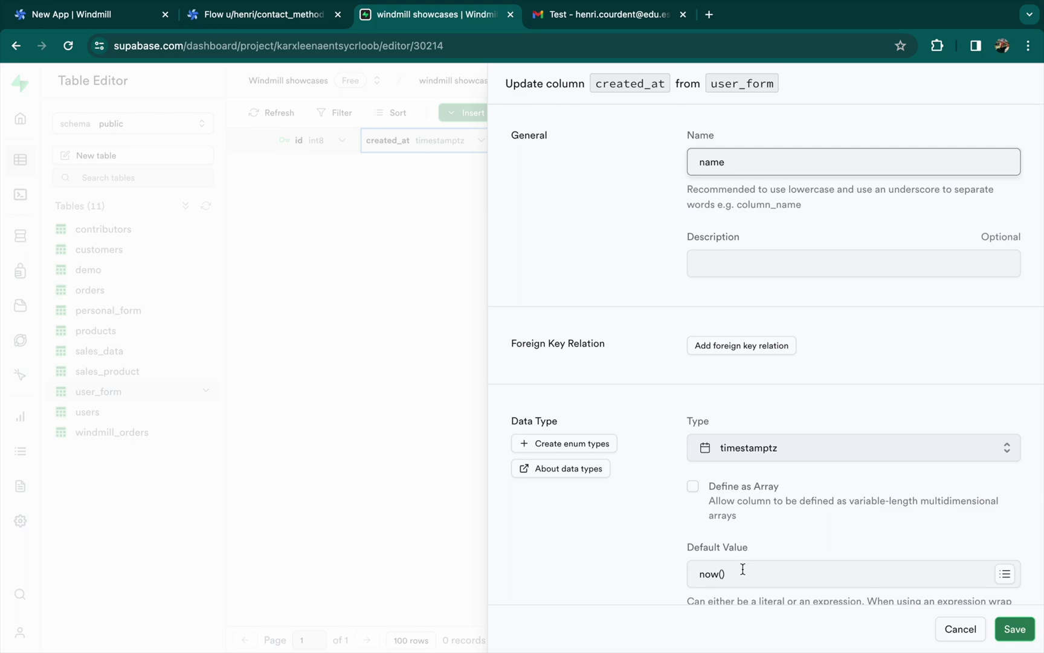
{"action": "left_click", "coordinate": [750, 451]}
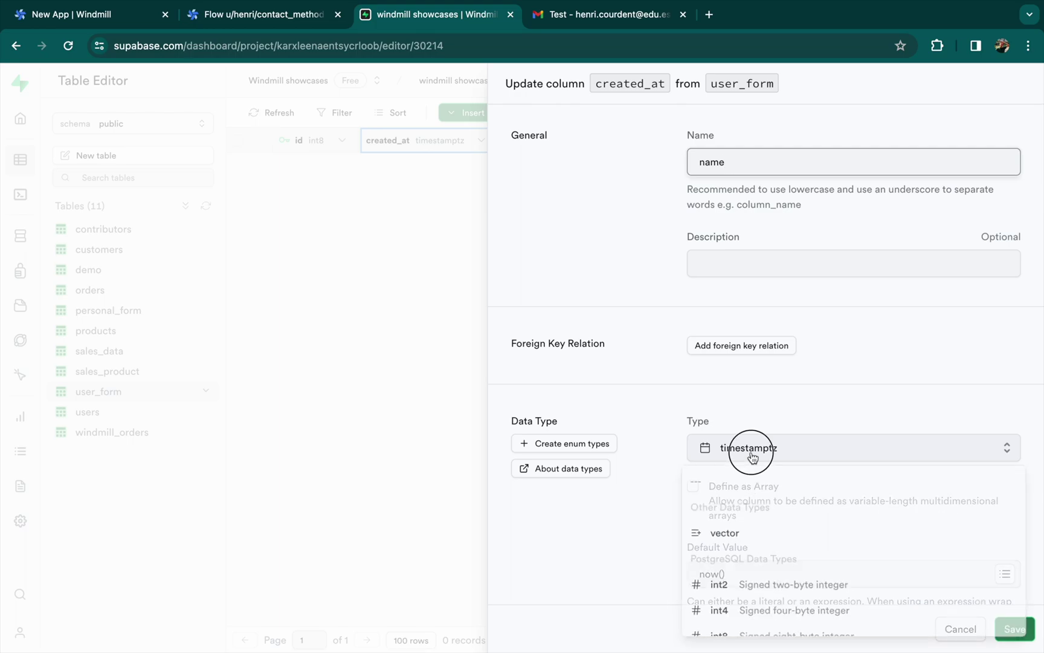
{"action": "scroll", "coordinate": [750, 550], "scroll_direction": "down", "scroll_amount": 3}
{"action": "scroll", "coordinate": [747, 556], "scroll_direction": "up", "scroll_amount": 3}
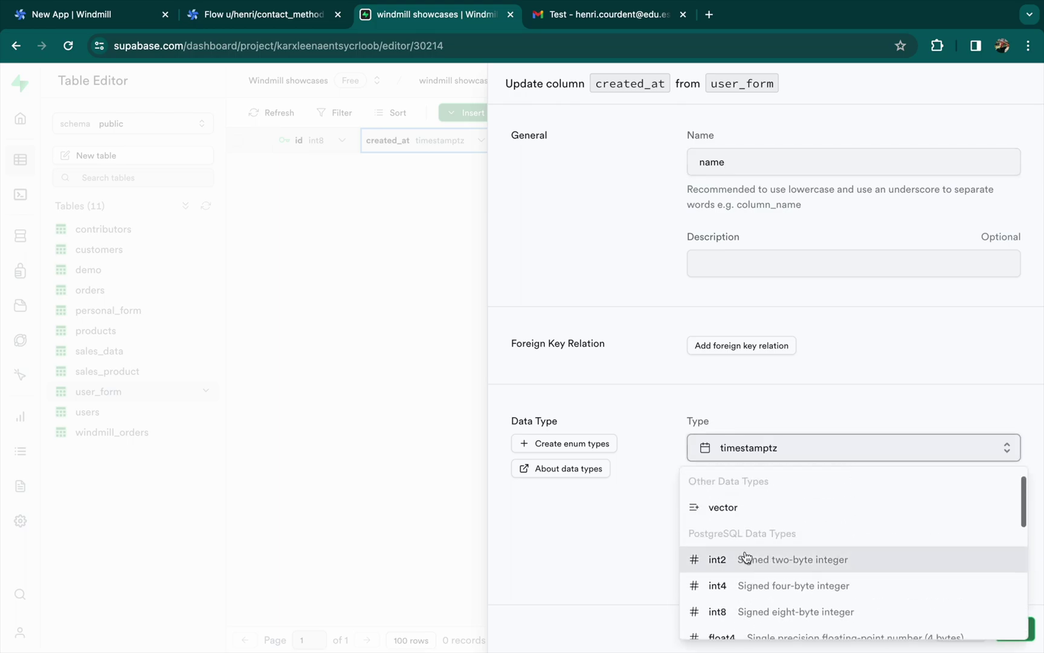
{"action": "scroll", "coordinate": [747, 556], "scroll_direction": "down", "scroll_amount": 5}
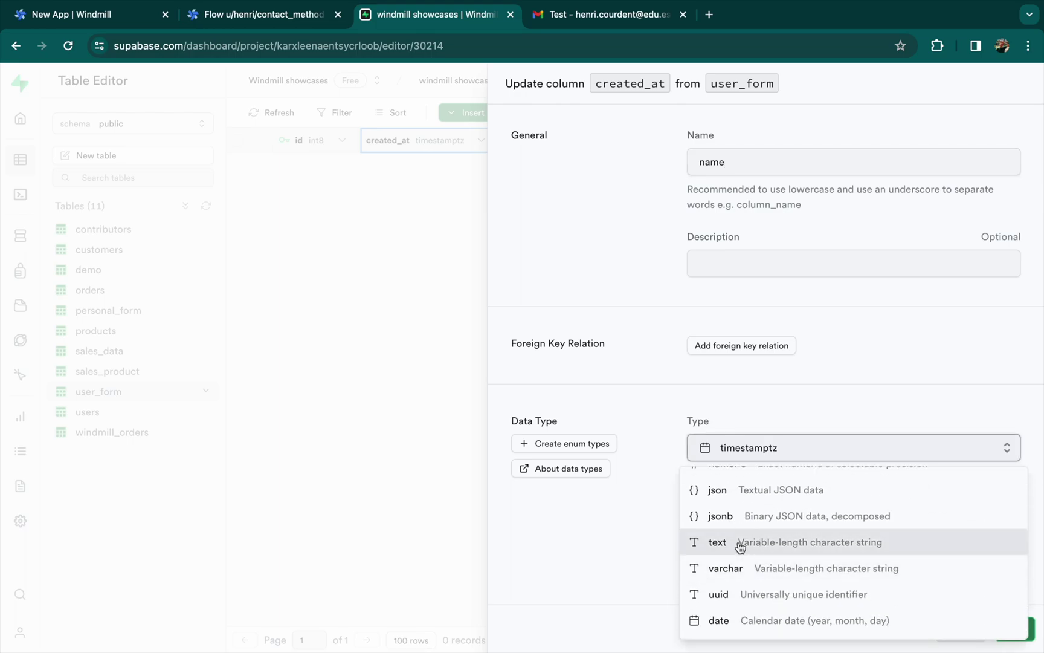
{"action": "left_click", "coordinate": [741, 547]}
{"action": "left_click", "coordinate": [1020, 641]}
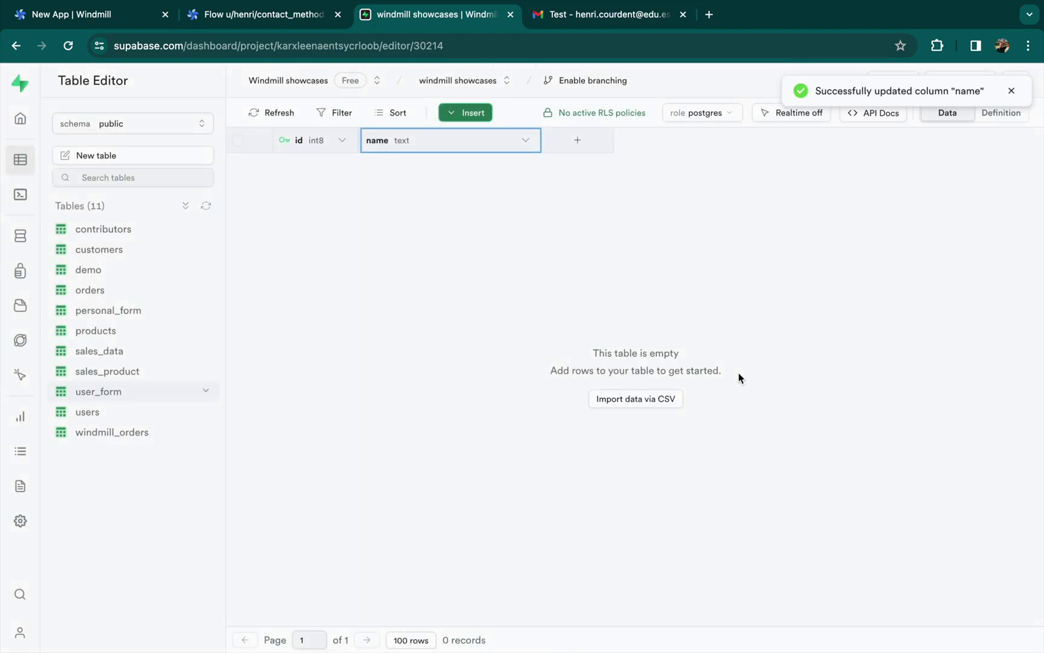
Add the city, contact, email and feedback text columns and an int2 rating column
{"action": "left_click", "coordinate": [577, 140]}
{"action": "type", "text": "city"}
{"action": "left_click", "coordinate": [854, 447]}
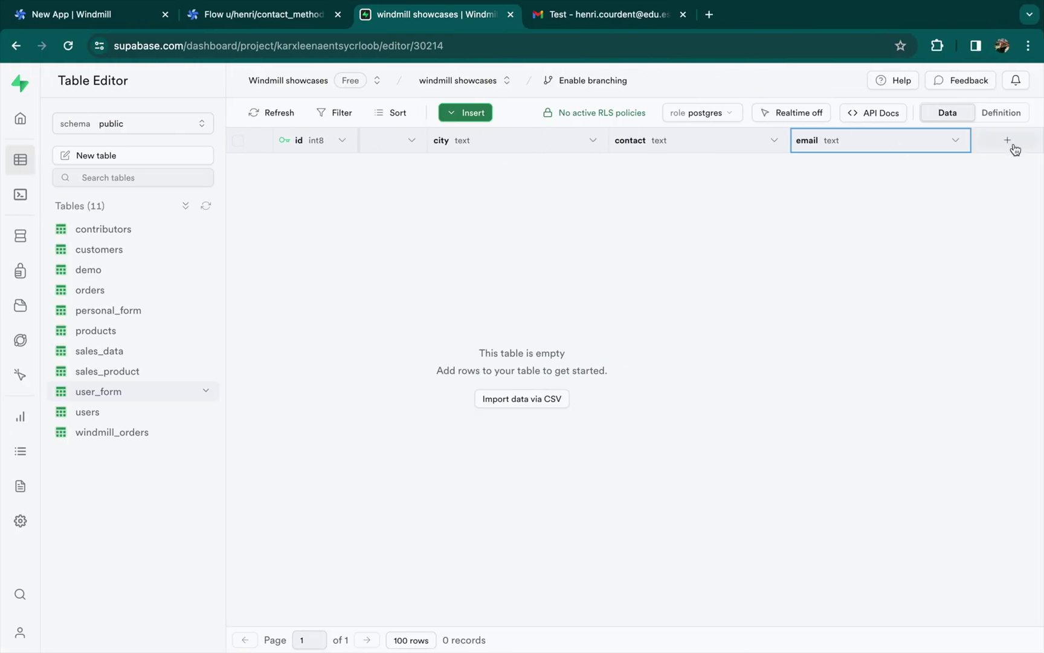
{"action": "left_click", "coordinate": [1012, 146]}
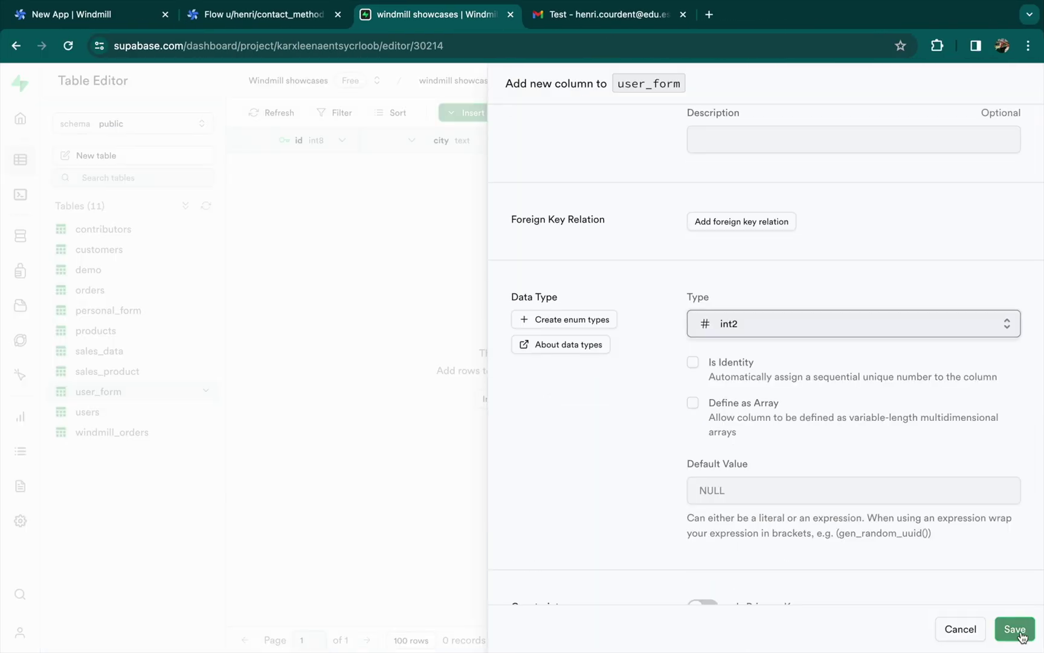
{"action": "left_click", "coordinate": [1015, 630]}
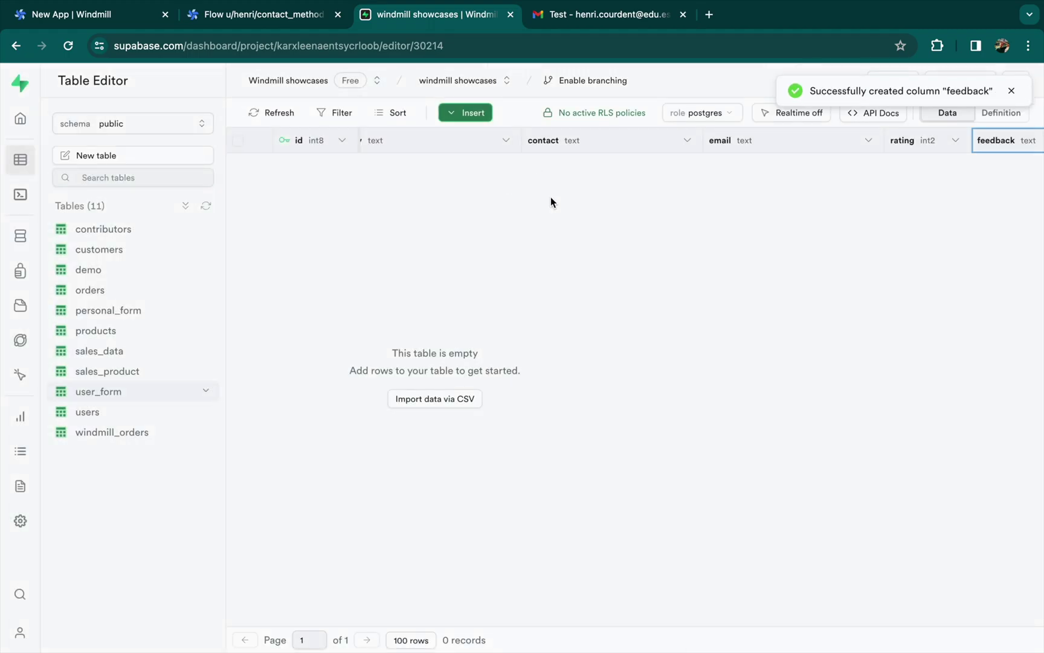
{"action": "scroll", "coordinate": [551, 196], "scroll_direction": "left", "scroll_amount": 5}
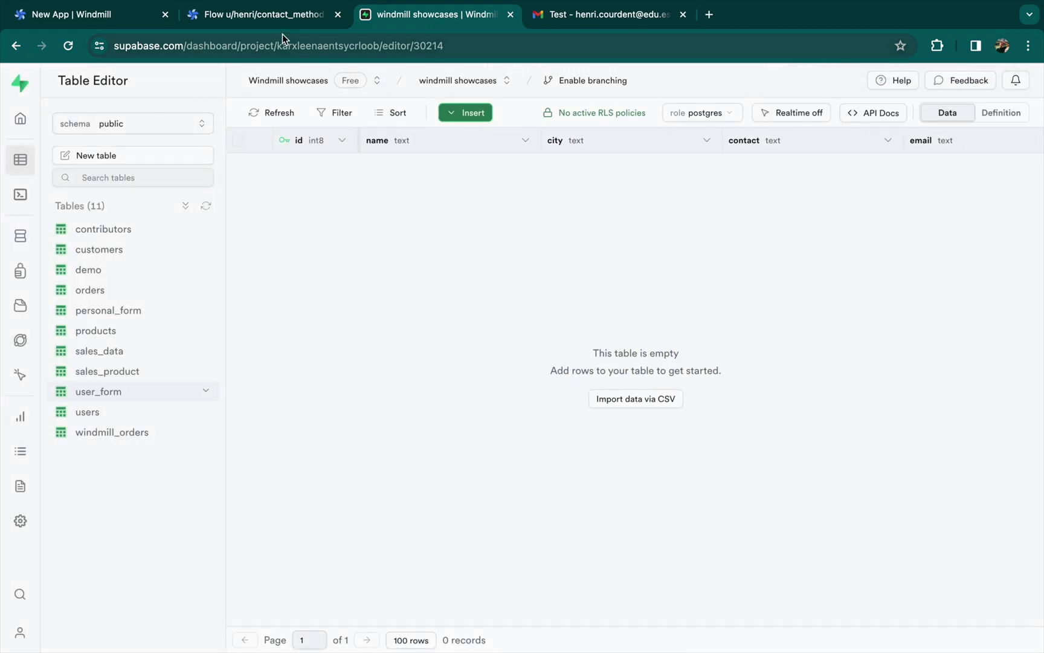
Prompt the AI generator for Inline Script 0 code inserting a row into a given table
{"action": "left_click", "coordinate": [266, 15]}
{"action": "left_click", "coordinate": [125, 18]}
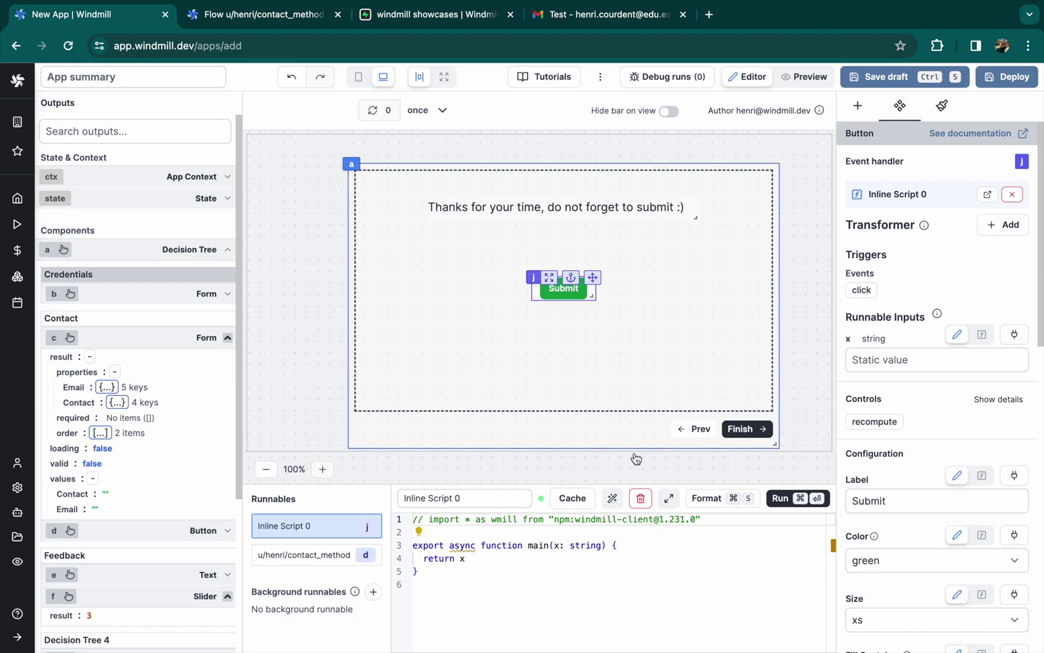
{"action": "left_click", "coordinate": [613, 497]}
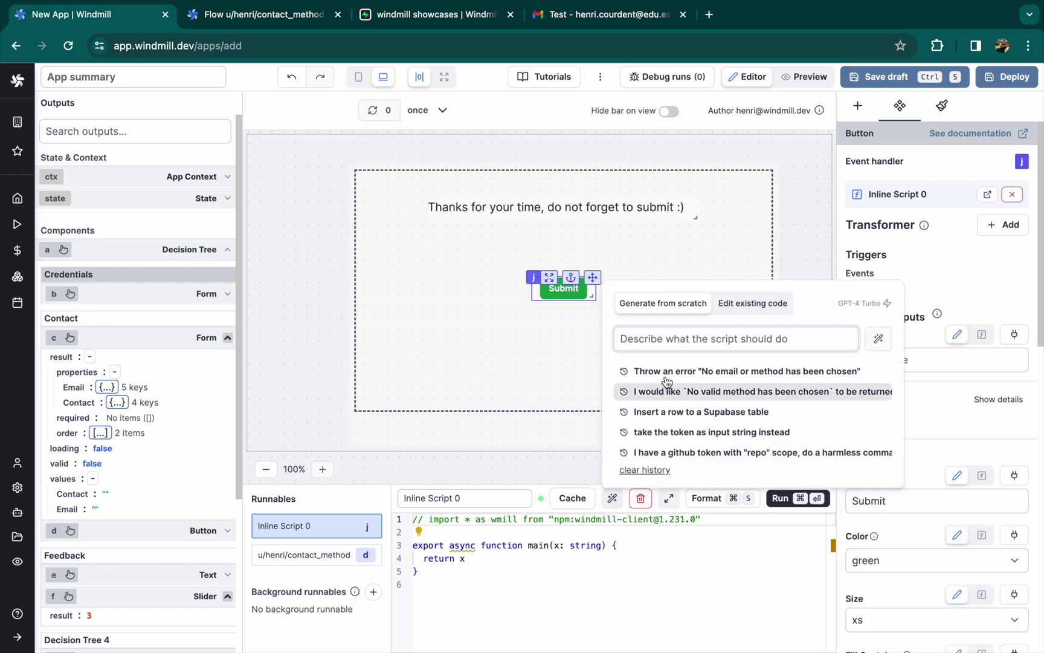
{"action": "left_click", "coordinate": [628, 471]}
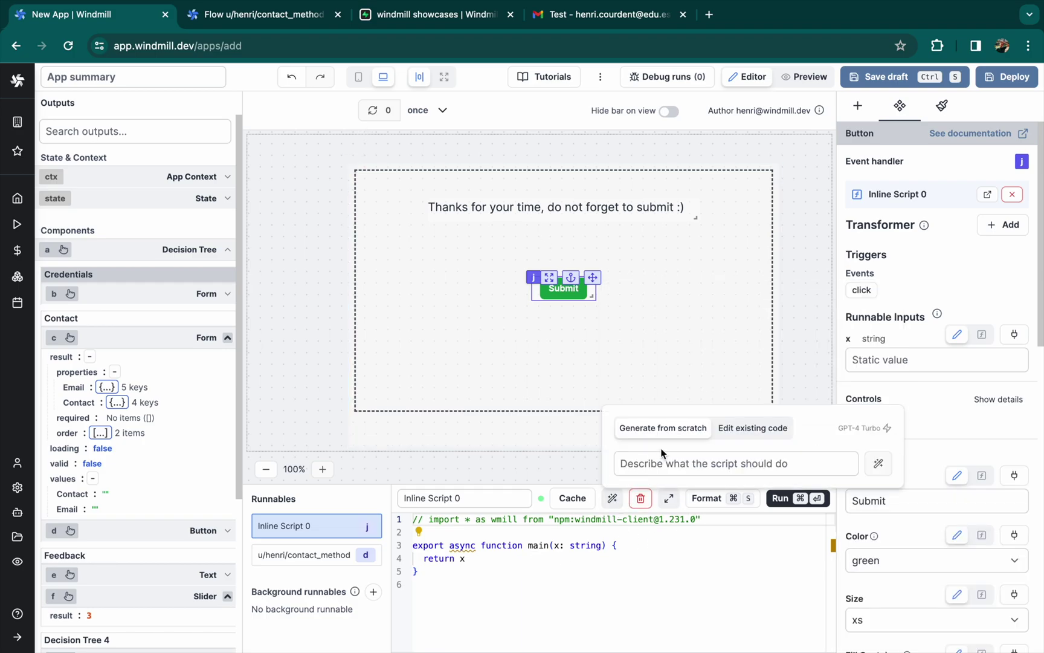
{"action": "left_click", "coordinate": [622, 462]}
{"action": "type", "text": "Insert a row in a given Supabase table"}
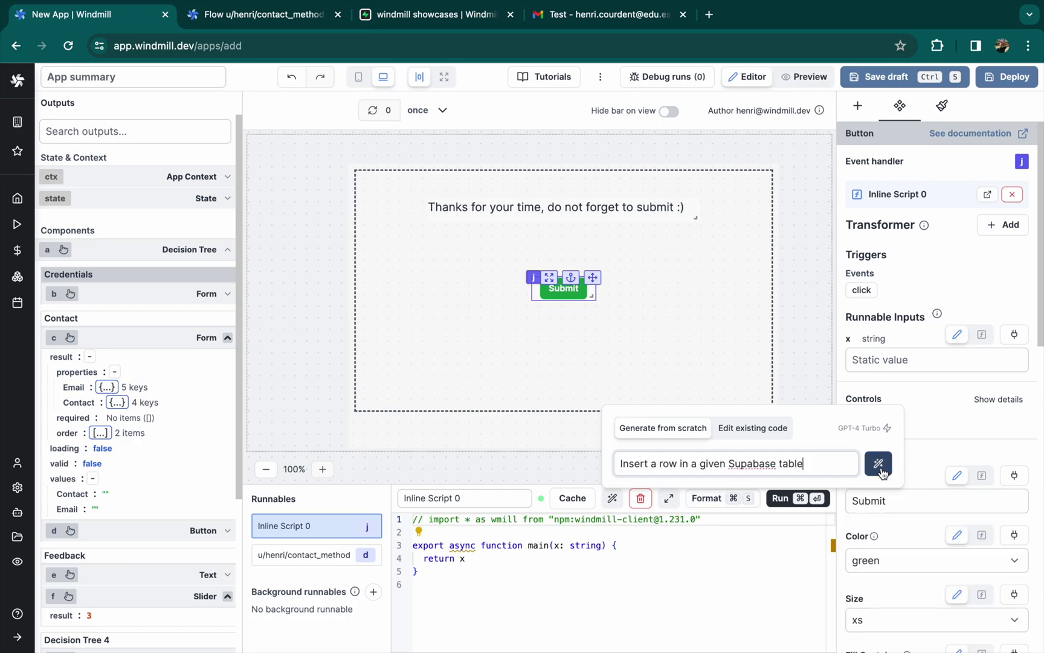
{"action": "left_click", "coordinate": [879, 464]}
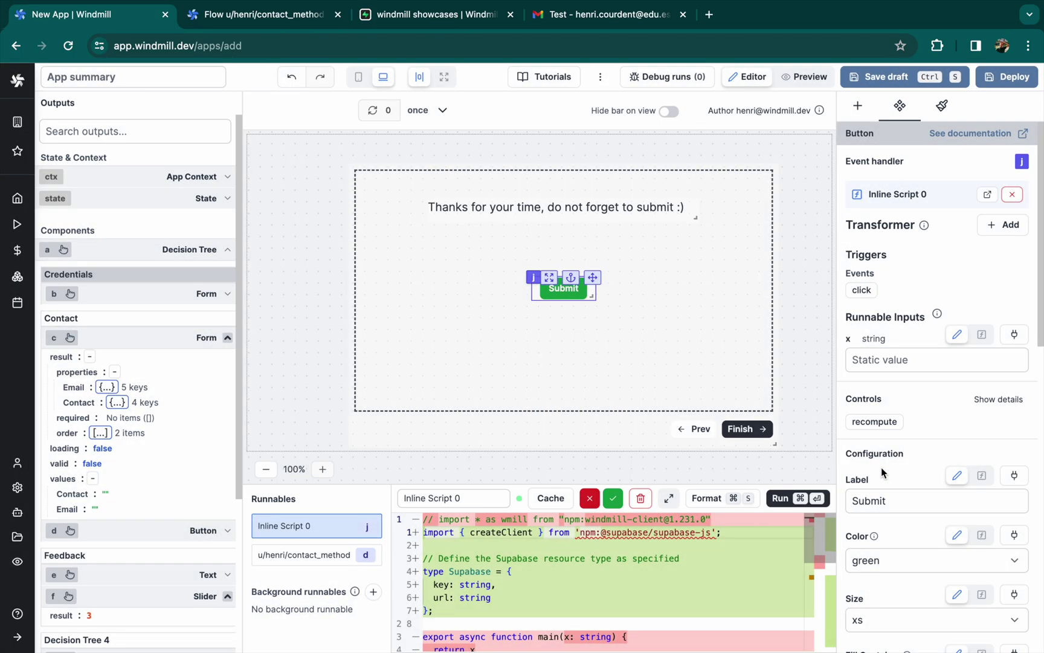
Accept the generated Supabase insert code without choosing a resource yet
{"action": "left_click", "coordinate": [613, 498]}
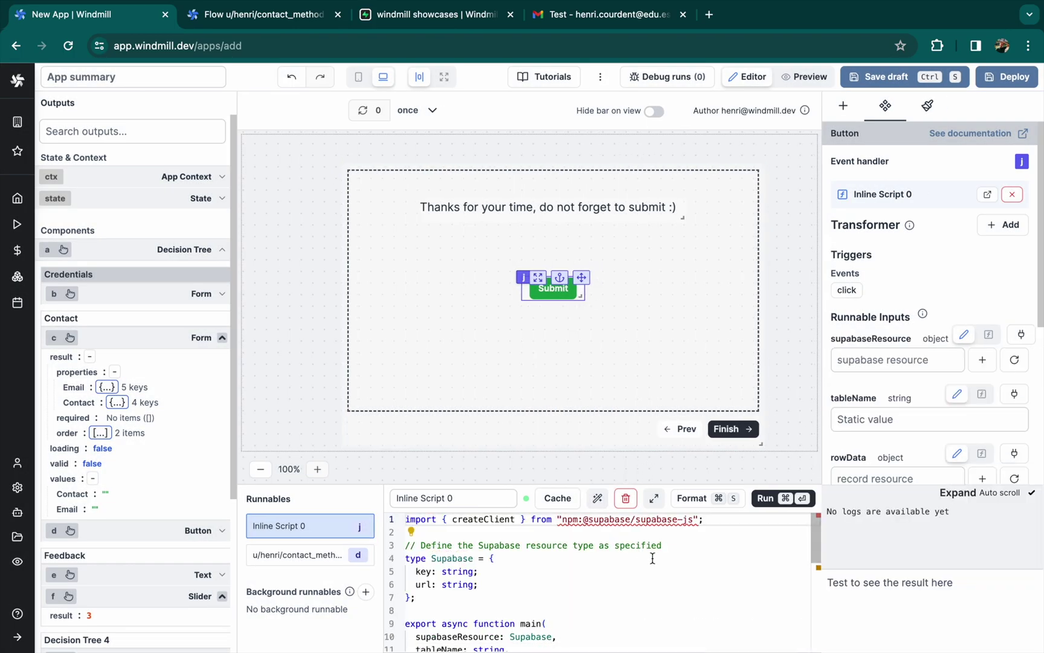
{"action": "left_click", "coordinate": [862, 359]}
{"action": "key", "text": "Escape"}
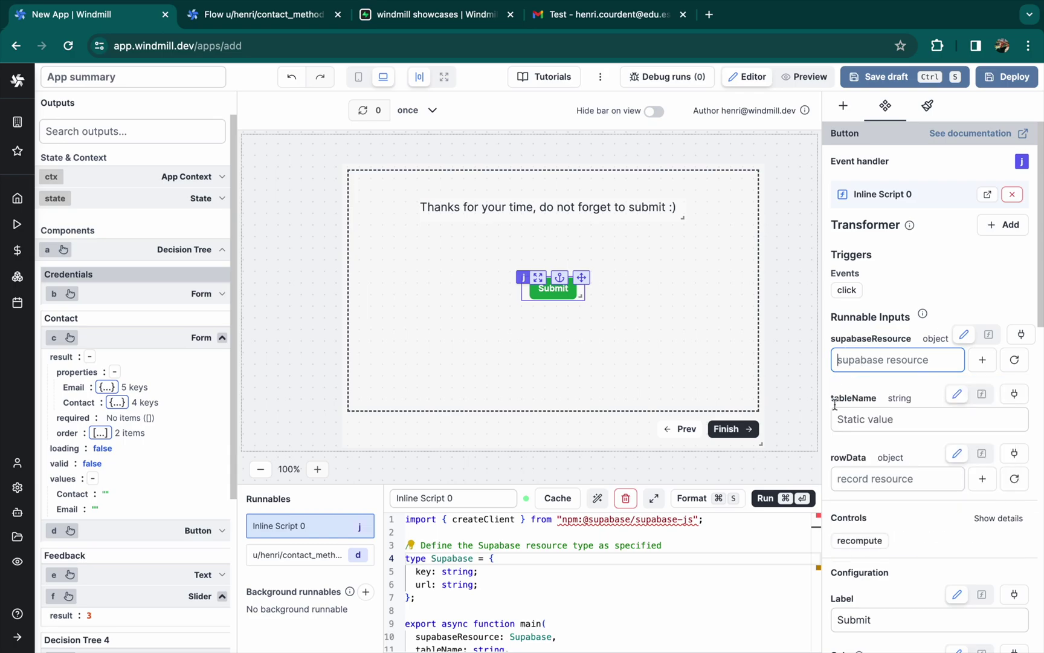
{"action": "scroll", "coordinate": [870, 392], "scroll_direction": "down", "scroll_amount": 3}
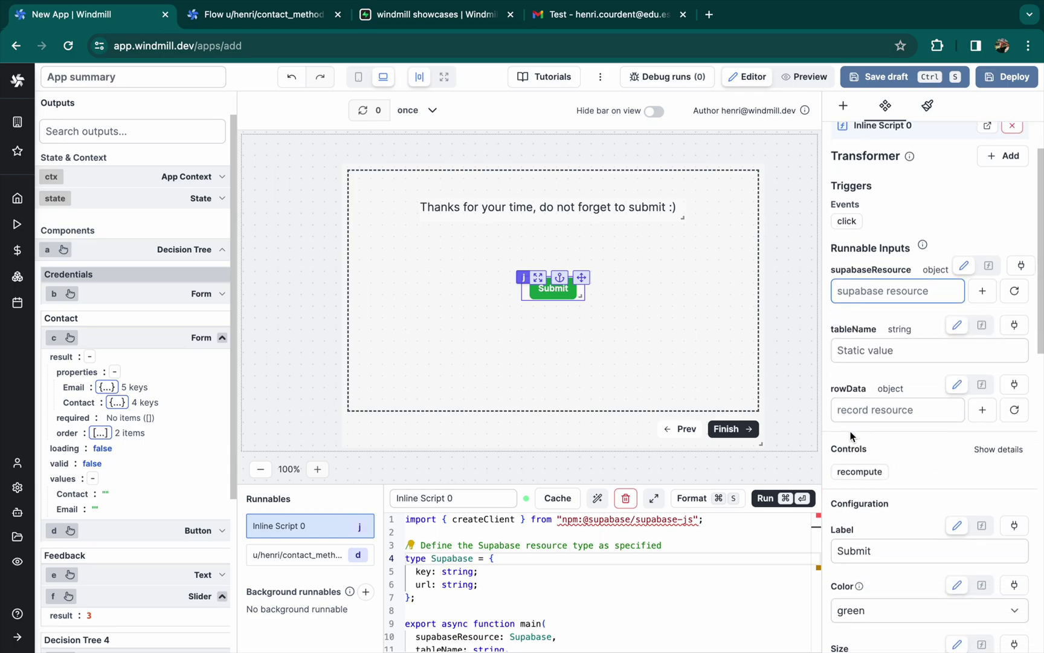
Switch rowData to a JS expression and map name to b.values first_name
{"action": "left_click", "coordinate": [981, 379]}
{"action": "type", "text": "{"}
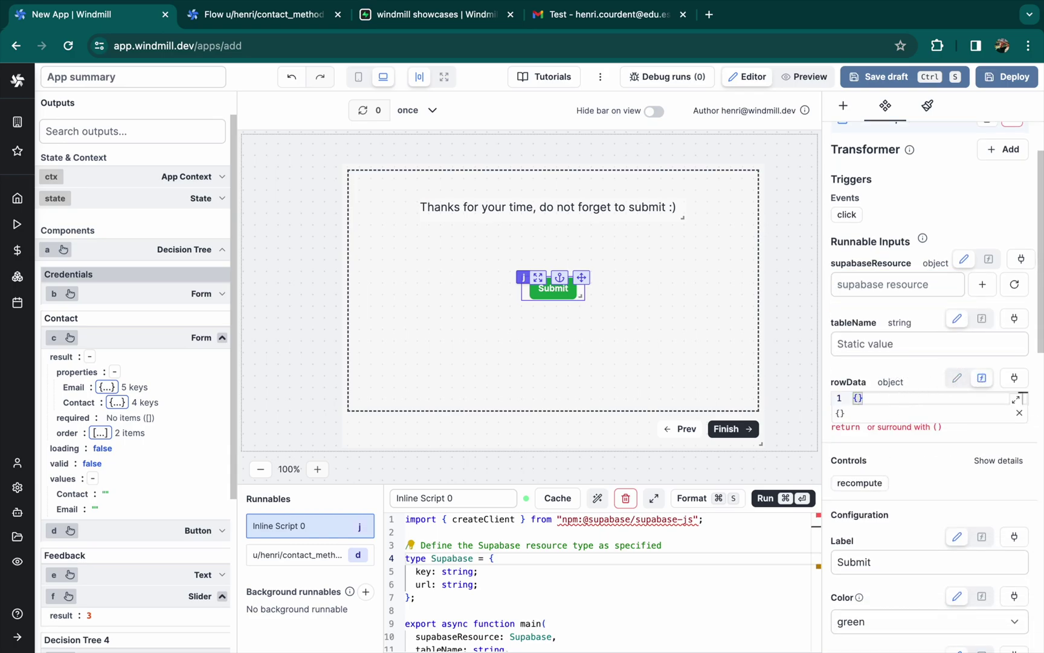
{"action": "key", "text": "Return"}
{"action": "type", "text": "\"name\":"}
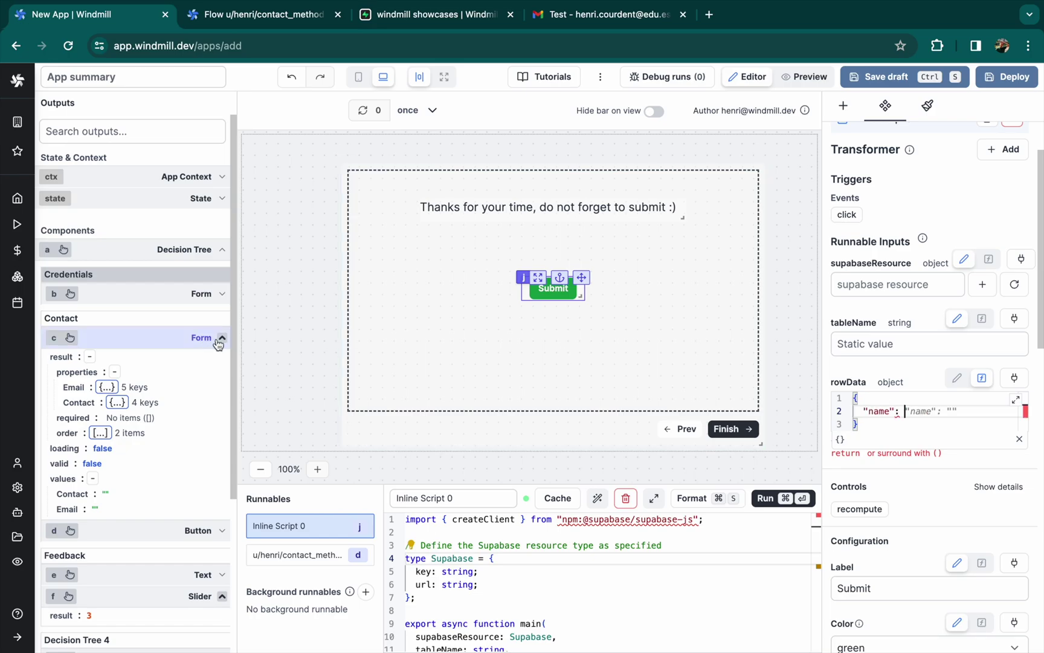
{"action": "left_click", "coordinate": [185, 299]}
{"action": "type", "text": "b.values."}
{"action": "key", "text": "Down"}
{"action": "key", "text": "Return"}
{"action": "type", "text": ","}
Map city to b.values and email and contact to c.values in rowData
{"action": "key", "text": "Return"}
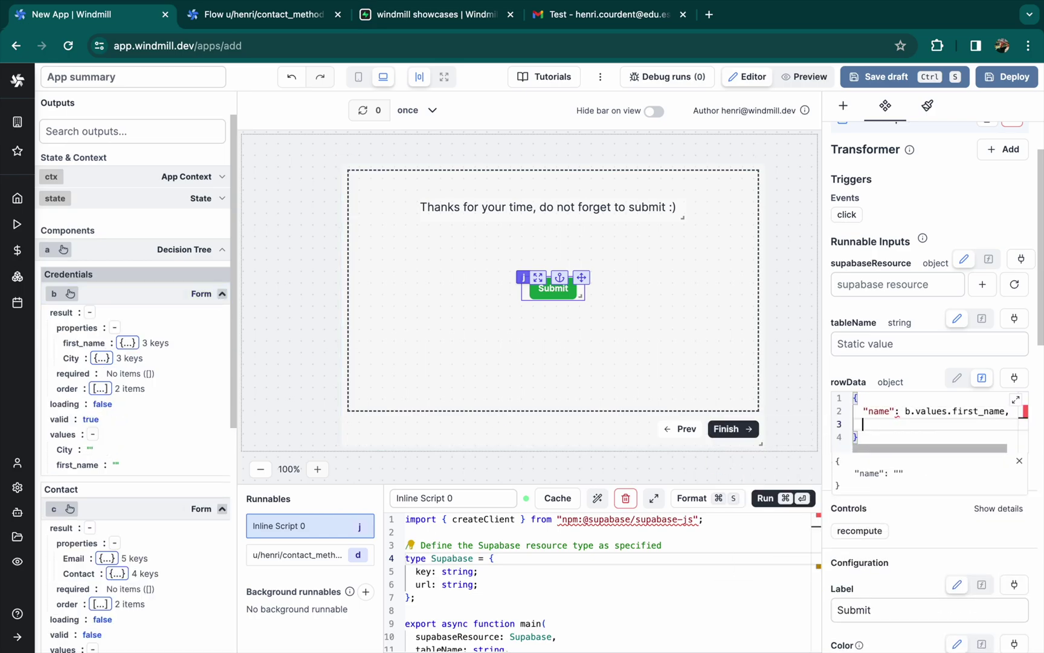
{"action": "key", "text": "super+3"}
{"action": "key", "text": "super+1"}
{"action": "type", "text": "\"city\": b.values."}
{"action": "key", "text": "Return"}
{"action": "type", "text": ","}
{"action": "key", "text": "Return"}
{"action": "type", "text": "\"email\": c.values."}
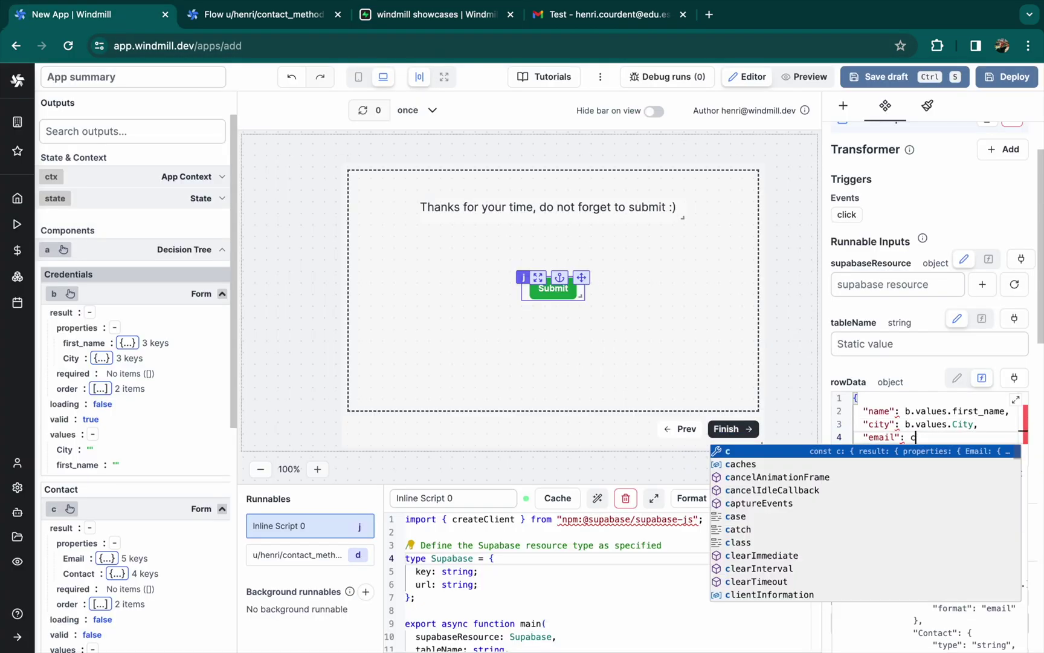
{"action": "key", "text": "Down"}
{"action": "key", "text": "Return"}
{"action": "type", "text": ","}
Add rating as f.result and start a feedback entry in rowData
{"action": "key", "text": "Return"}
{"action": "type", "text": "\"con"}
{"action": "type", "text": "tact\": c.values."}
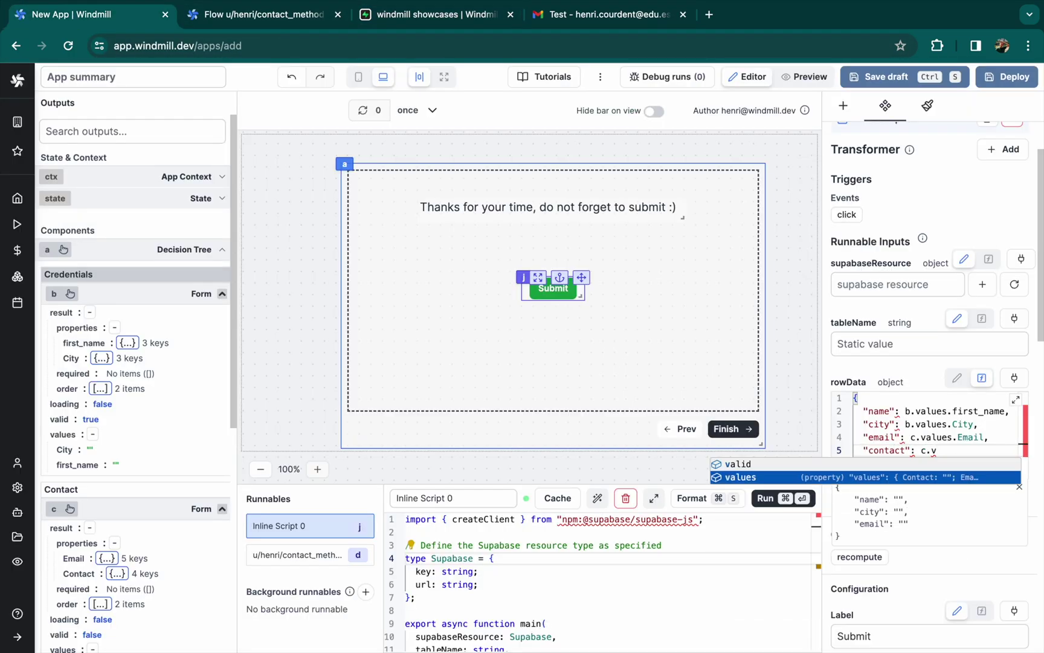
{"action": "key", "text": "Down"}
{"action": "key", "text": "Return"}
{"action": "key", "text": "super+3"}
{"action": "key", "text": "super+1"}
{"action": "type", "text": ","}
{"action": "key", "text": "Return"}
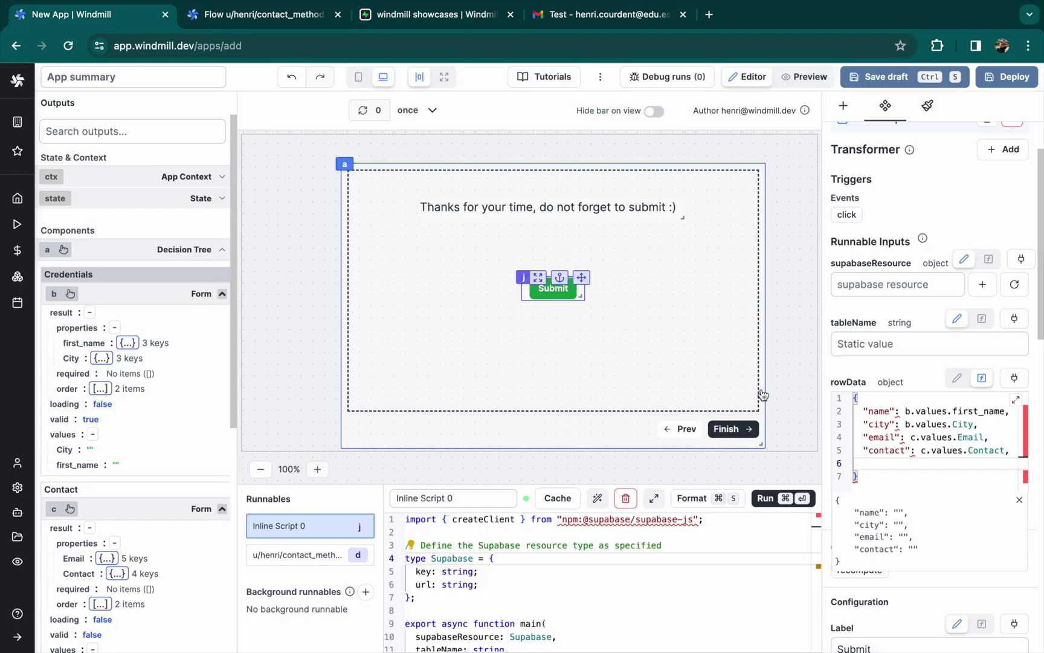
{"action": "type", "text": "\"rating\":"}
{"action": "scroll", "coordinate": [133, 362], "scroll_direction": "down", "scroll_amount": 5}
{"action": "type", "text": "f.result,"}
{"action": "key", "text": "Return"}
{"action": "type", "text": "\"feedback\":"}
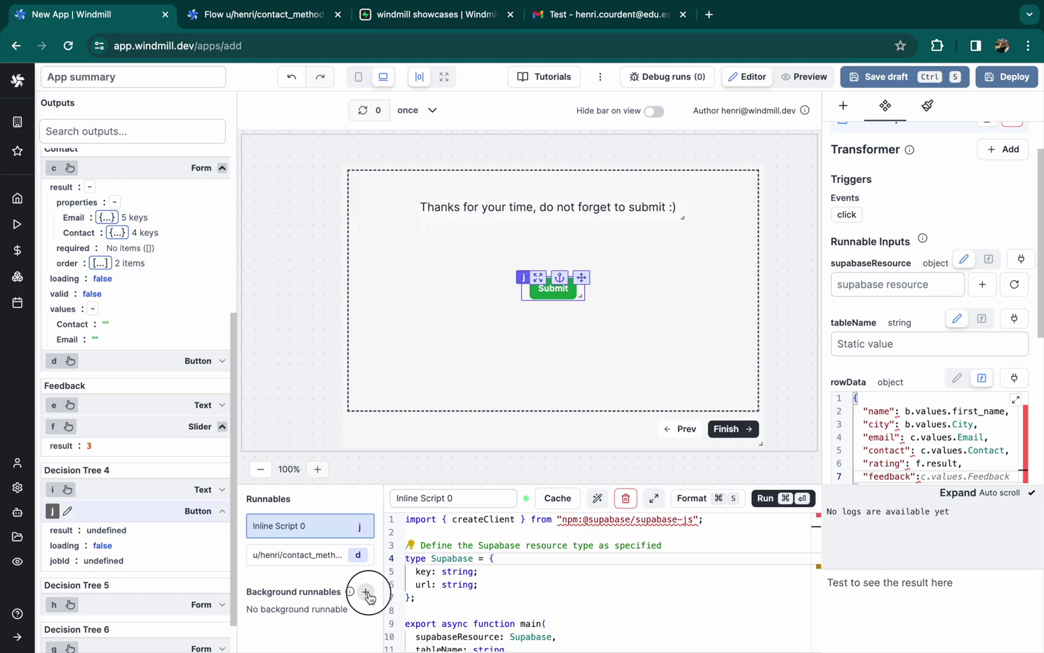
Add a Python background runnable and generate code joining 'positive' and 'negative' inputs with a dot
{"action": "left_click", "coordinate": [372, 592]}
{"action": "left_click", "coordinate": [546, 563]}
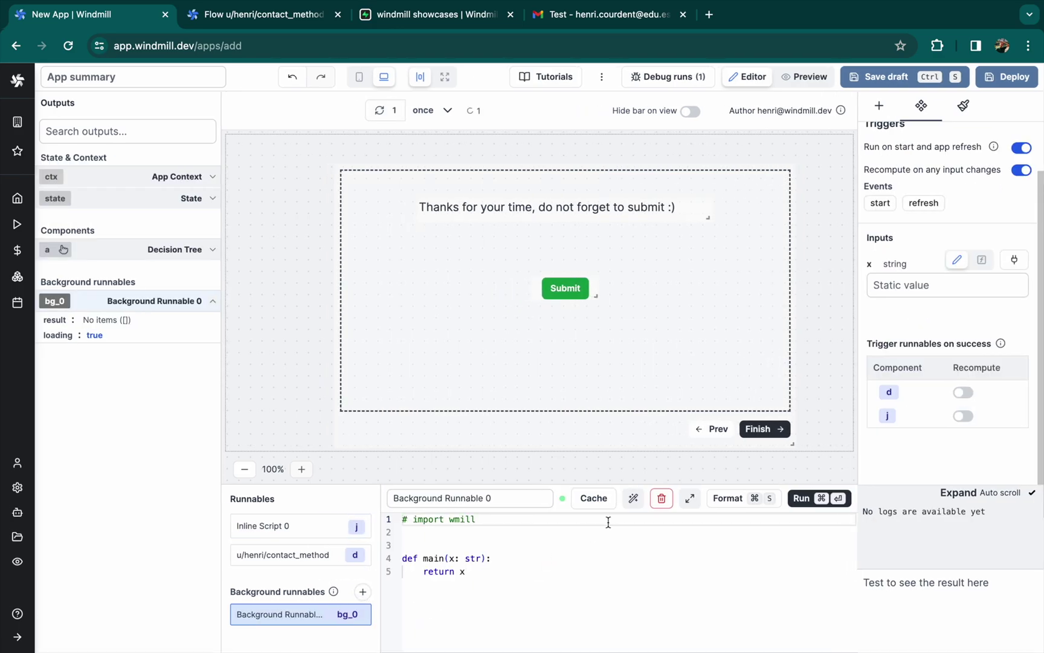
{"action": "left_click", "coordinate": [635, 499]}
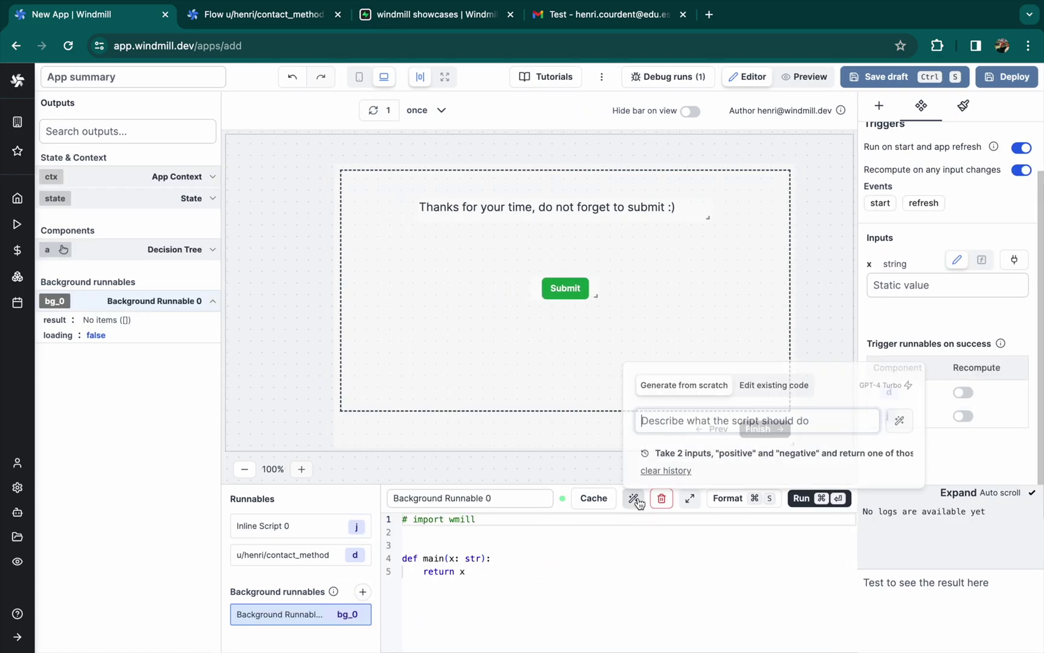
{"action": "left_click", "coordinate": [665, 469]}
{"action": "type", "text": "Take 2 inputs \"positive\" and \"negative"}
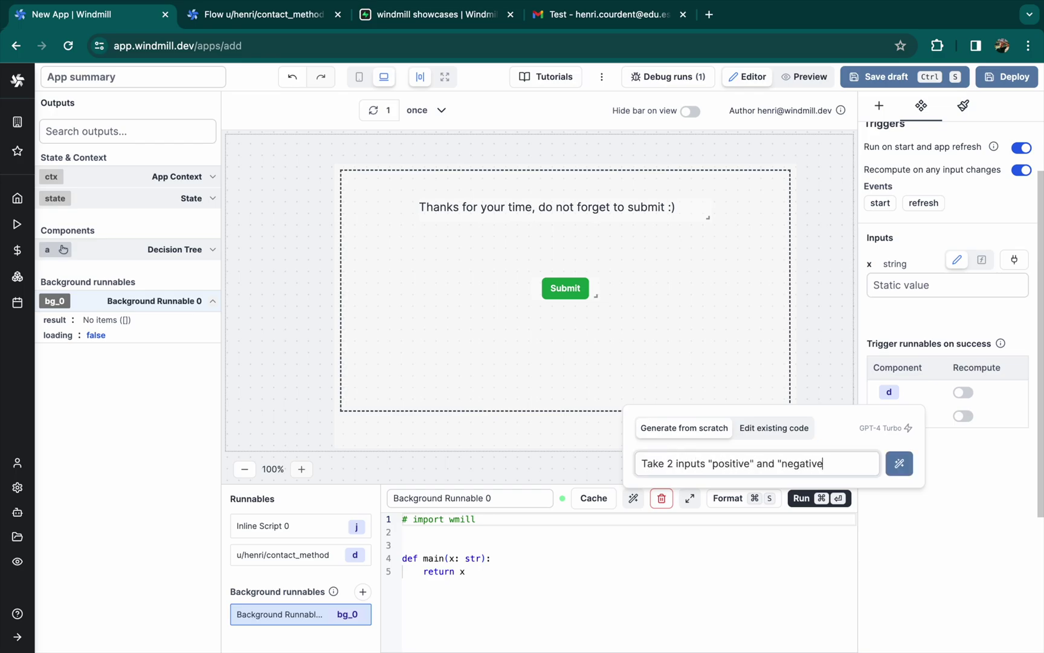
{"action": "type", "text": "\", if only one of them is filled then return this o"}
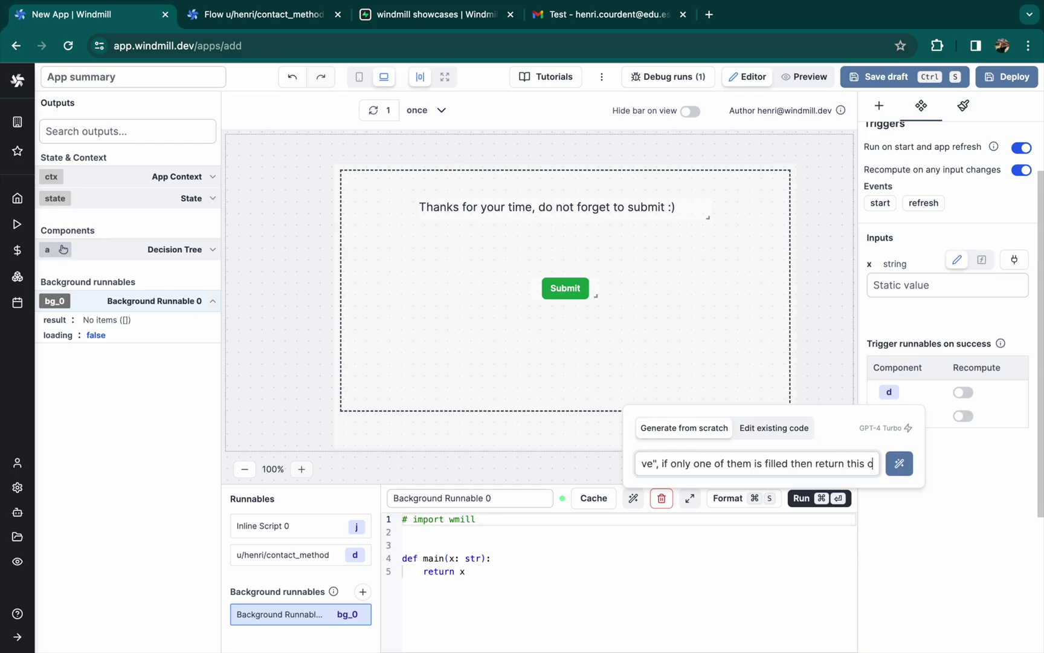
{"action": "type", "text": "ne, if both are filled then make a string of both separated with a dot, if no"}
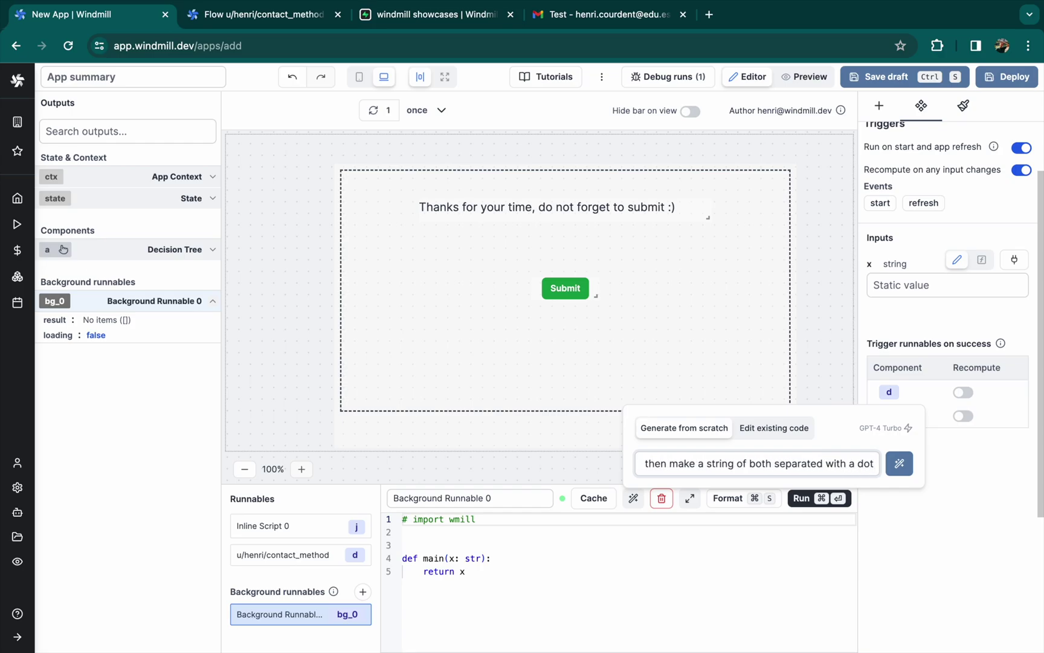
{"action": "type", "text": "ne is fill then return empty string. The"}
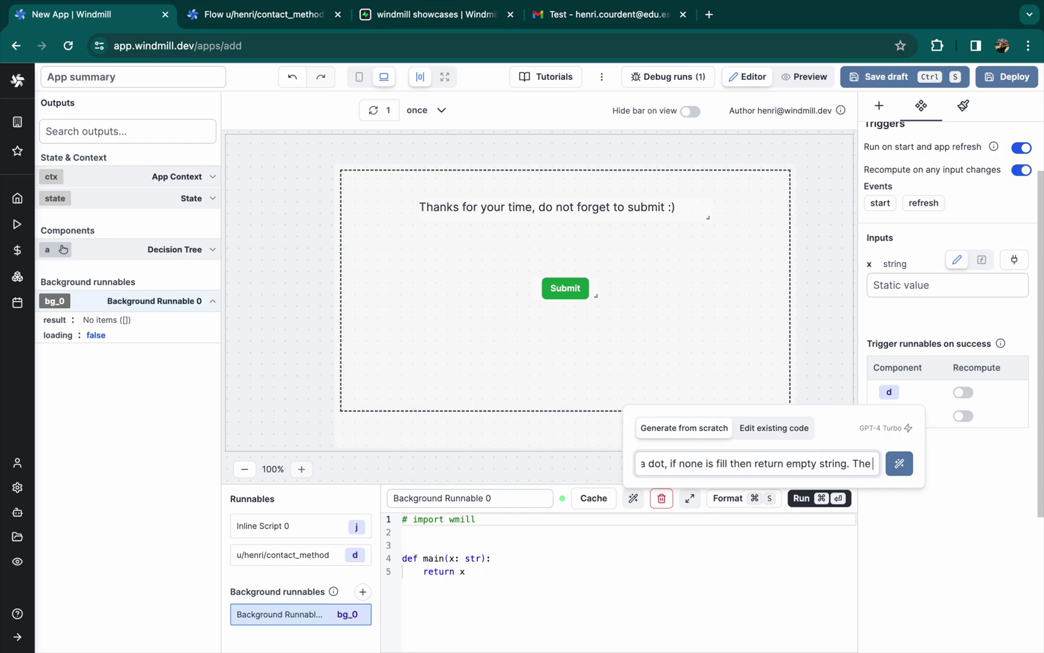
{"action": "type", "text": " inputs are optional"}
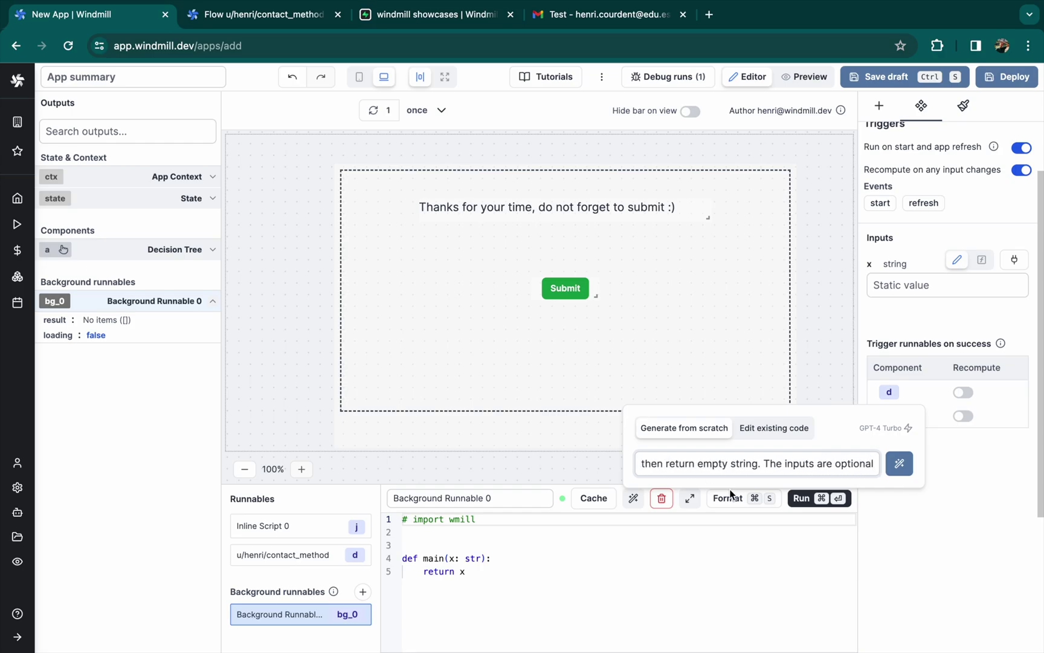
{"action": "left_click", "coordinate": [906, 468]}
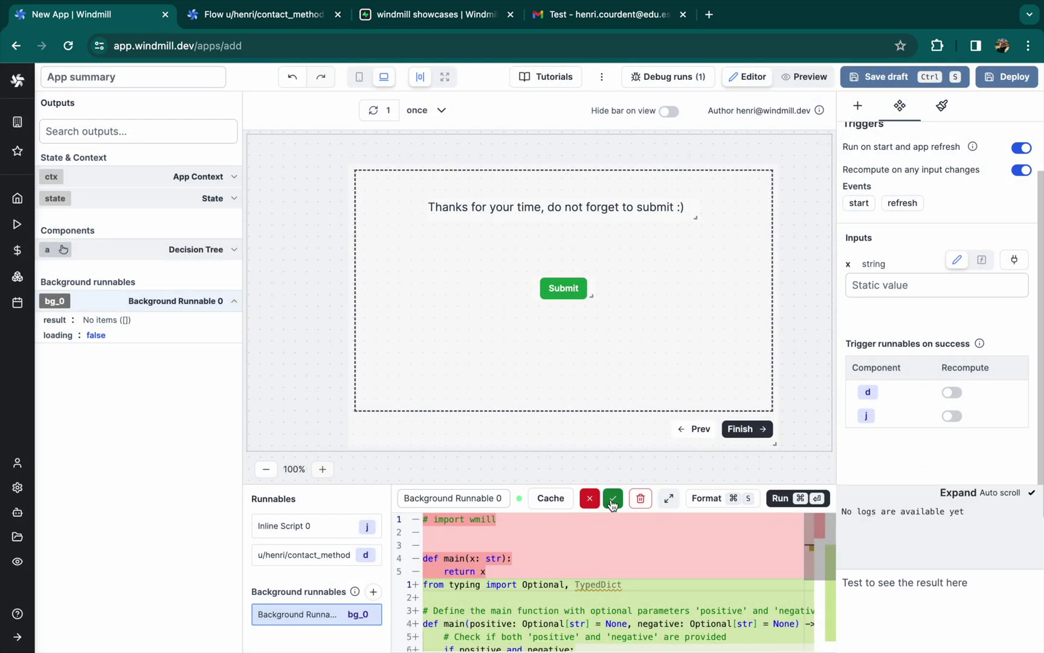
Accept the generated Python code and browse the decision tree outputs for the positive input
{"action": "left_click", "coordinate": [613, 499]}
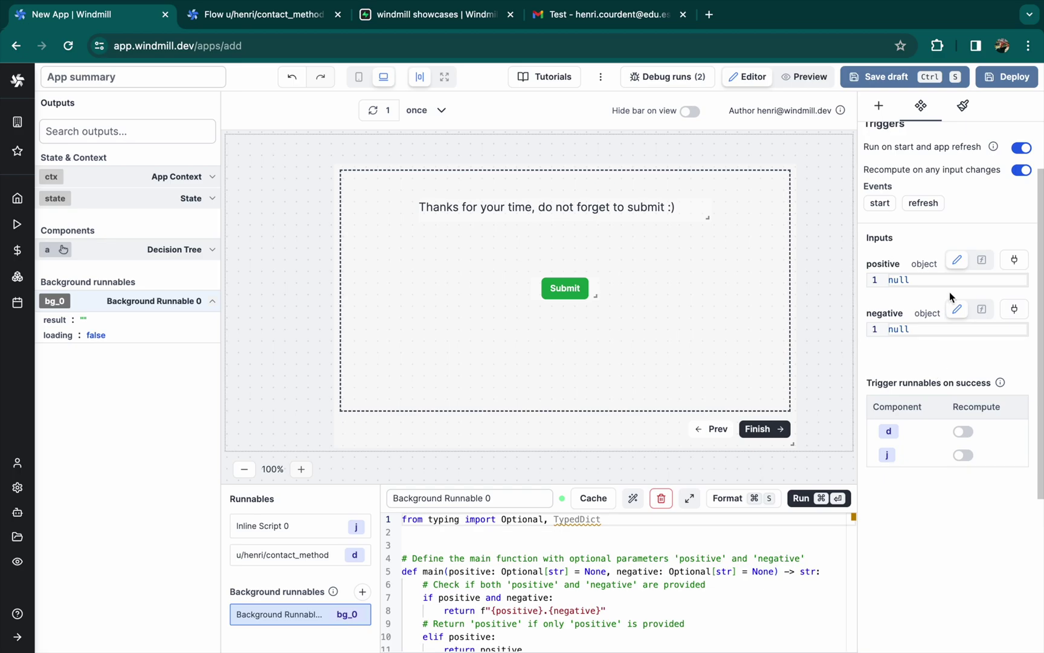
{"action": "left_click", "coordinate": [1014, 261]}
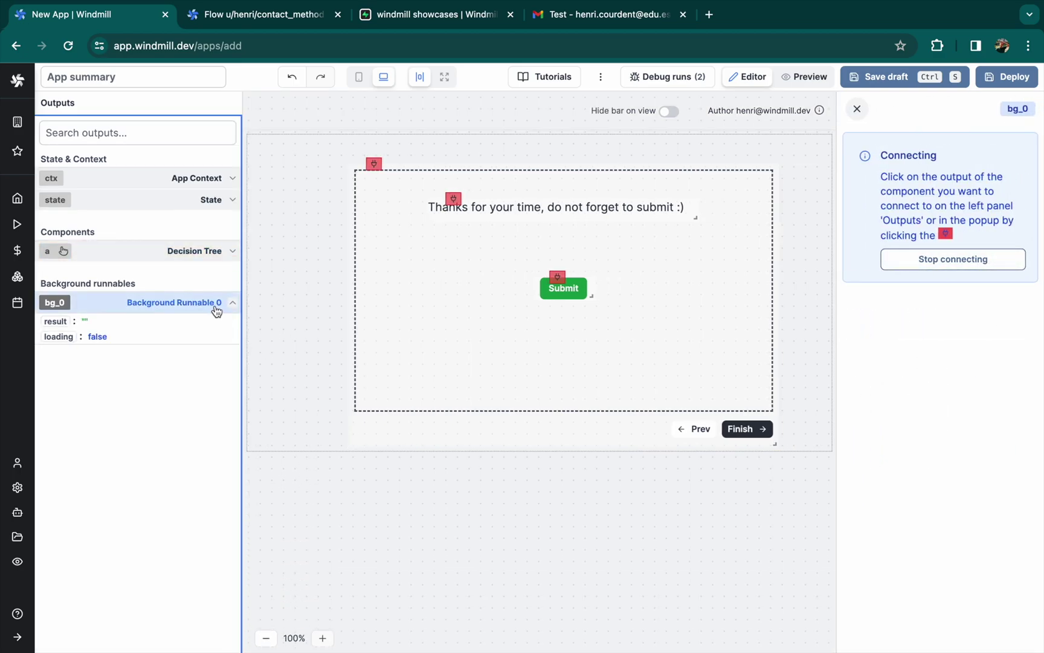
{"action": "left_click", "coordinate": [232, 251]}
{"action": "scroll", "coordinate": [154, 343], "scroll_direction": "down", "scroll_amount": 10}
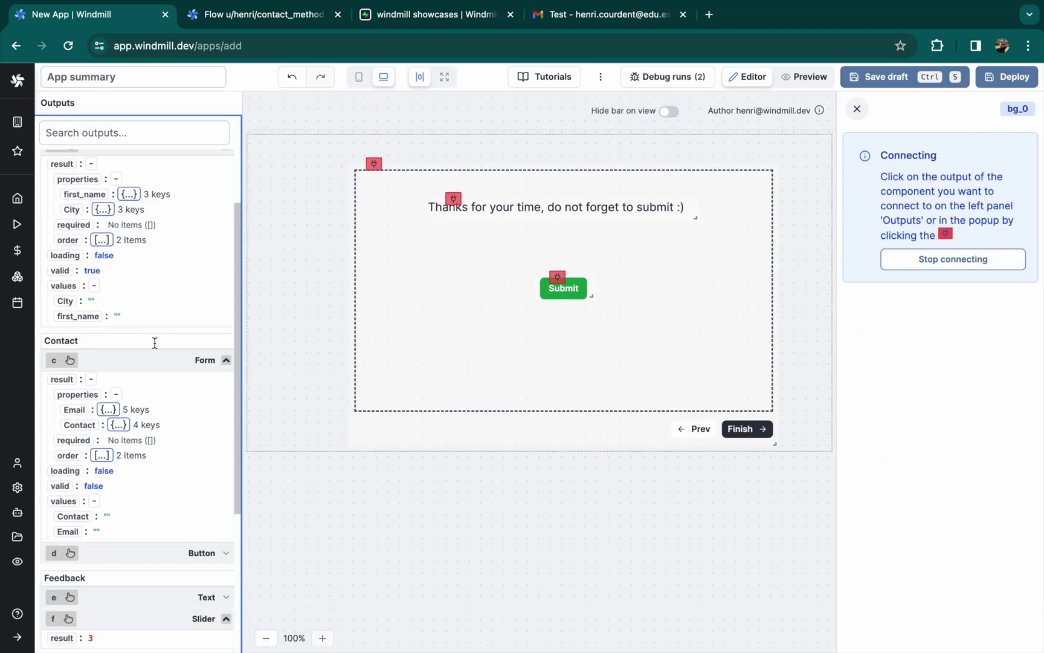
{"action": "left_click", "coordinate": [223, 515]}
{"action": "scroll", "coordinate": [171, 520], "scroll_direction": "down", "scroll_amount": 3}
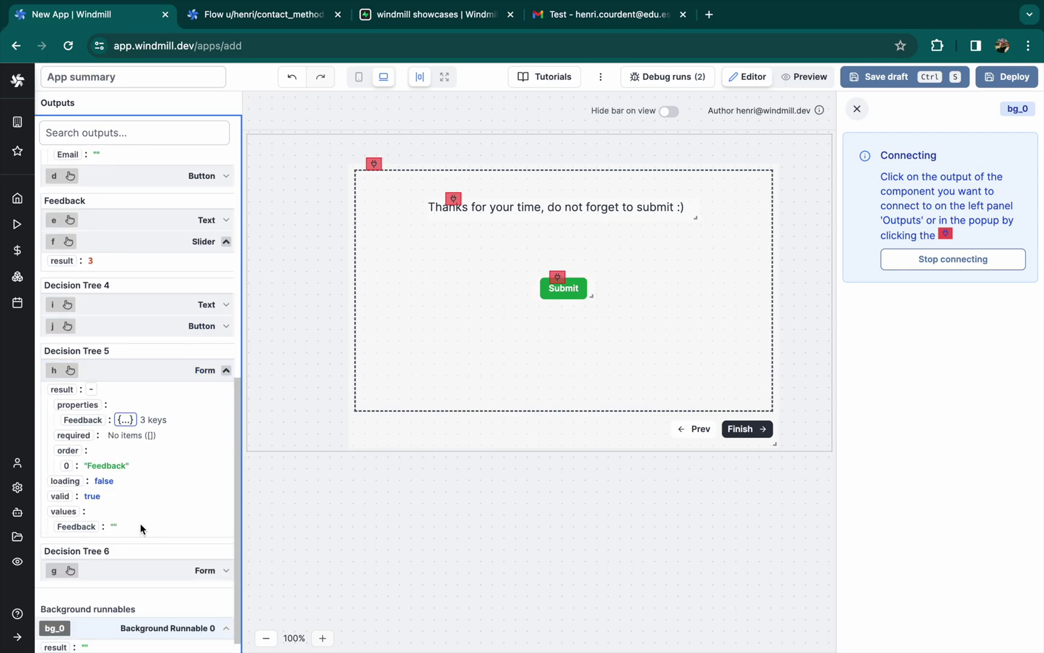
{"action": "key", "text": "Escape"}
{"action": "left_click", "coordinate": [682, 431]}
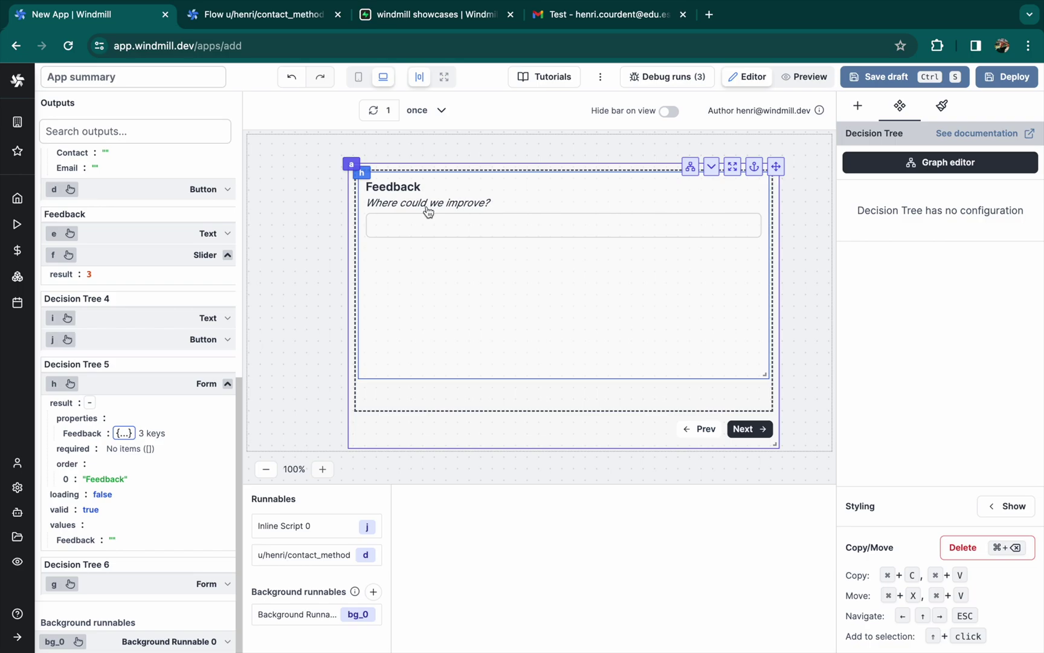
Link the negative input to h.values.Feedback and set the rating slider to 10
{"action": "left_click", "coordinate": [323, 614]}
{"action": "left_click", "coordinate": [1008, 387]}
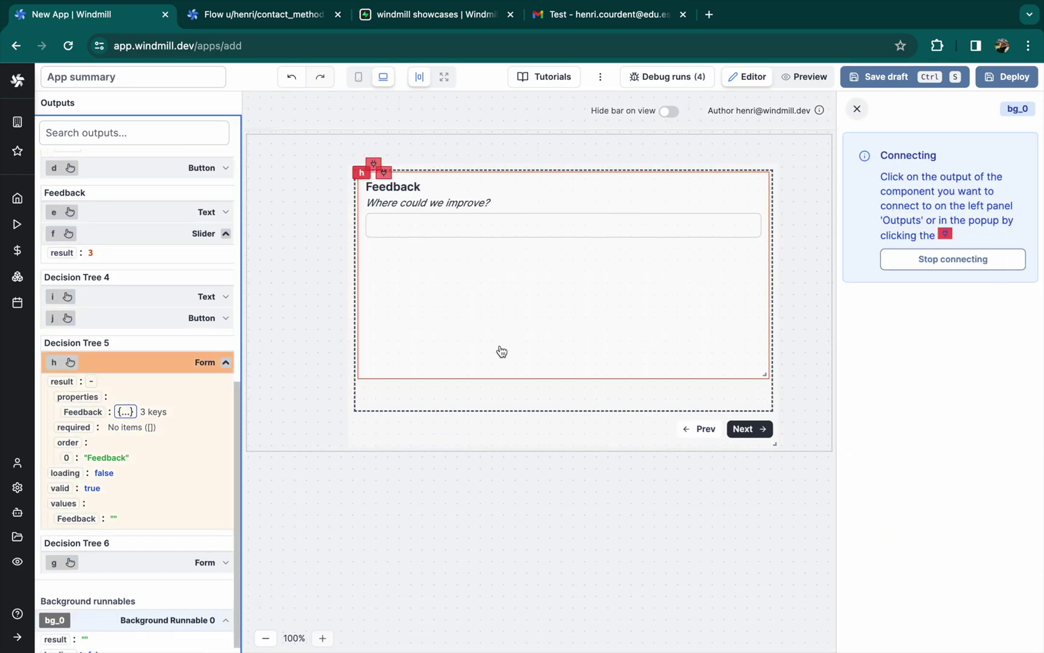
{"action": "left_click", "coordinate": [79, 520]}
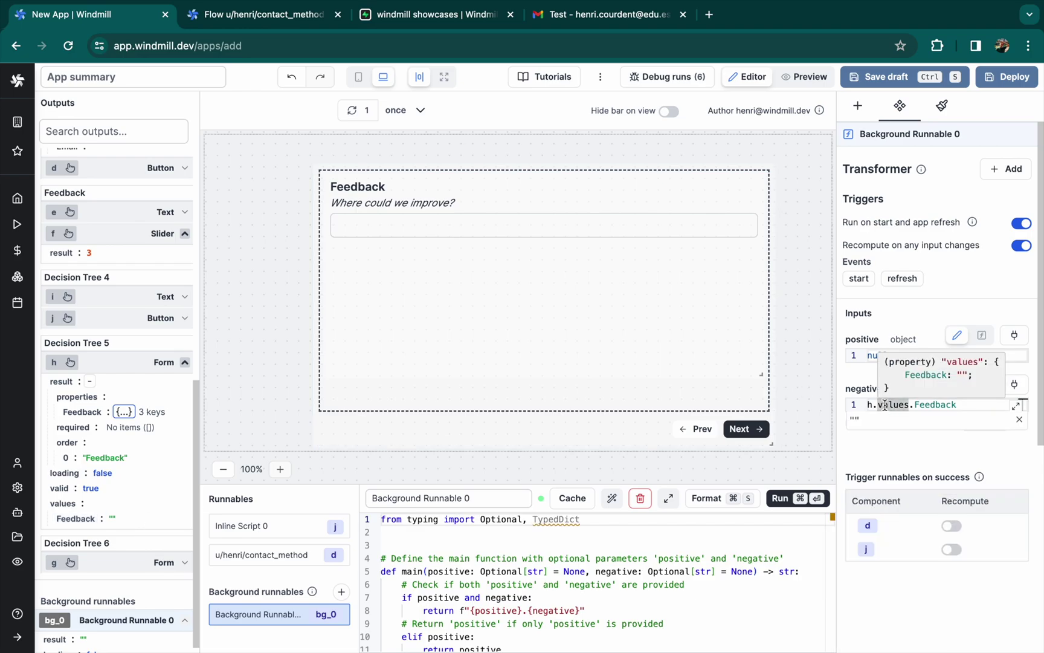
{"action": "left_click", "coordinate": [531, 296]}
{"action": "left_click", "coordinate": [698, 429]}
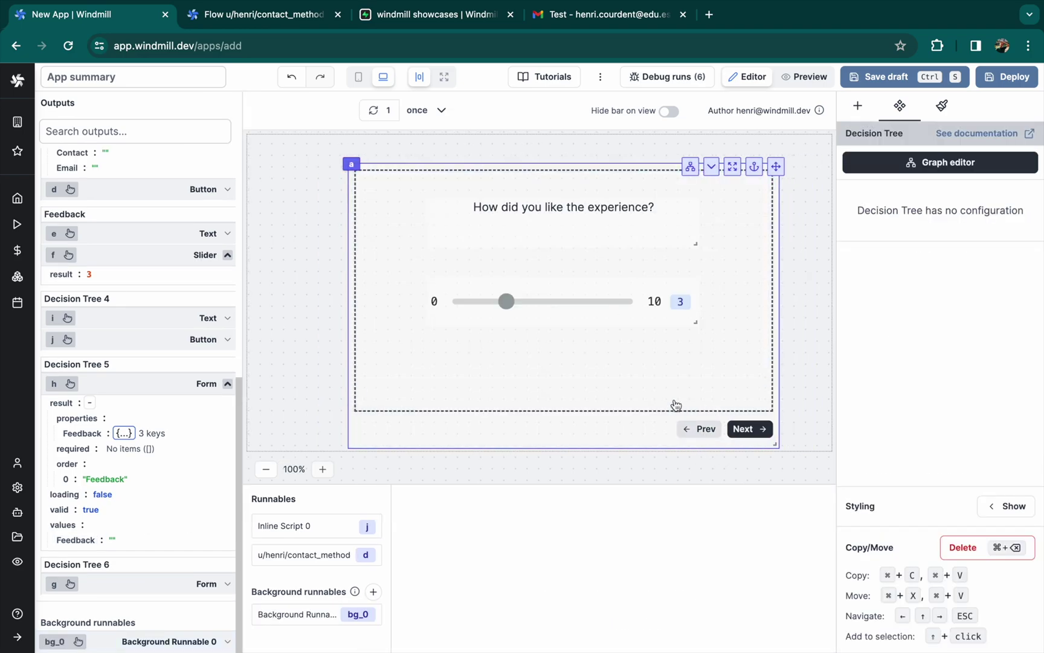
{"action": "left_click_drag", "start_coordinate": [502, 301], "coordinate": [661, 312]}
{"action": "left_click", "coordinate": [747, 428]}
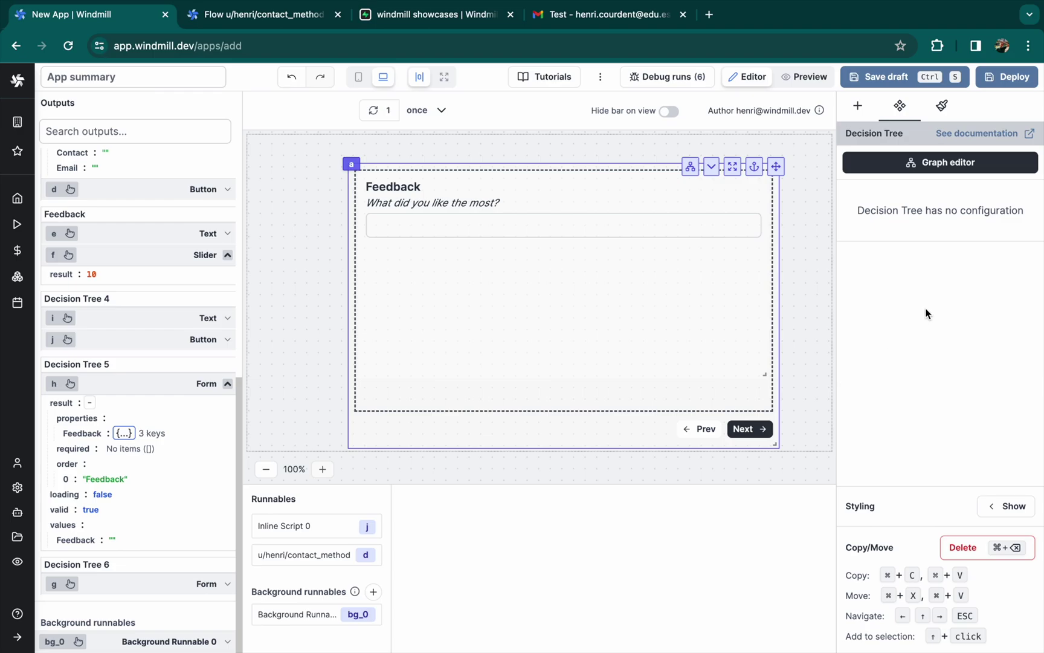
Paste the Feedback reference into the positive input and switch it to Eval mode
{"action": "left_click", "coordinate": [298, 613]}
{"action": "triple_click", "coordinate": [912, 428]}
{"action": "key", "text": "super+c"}
{"action": "double_click", "coordinate": [876, 355]}
{"action": "key", "text": "super+v"}
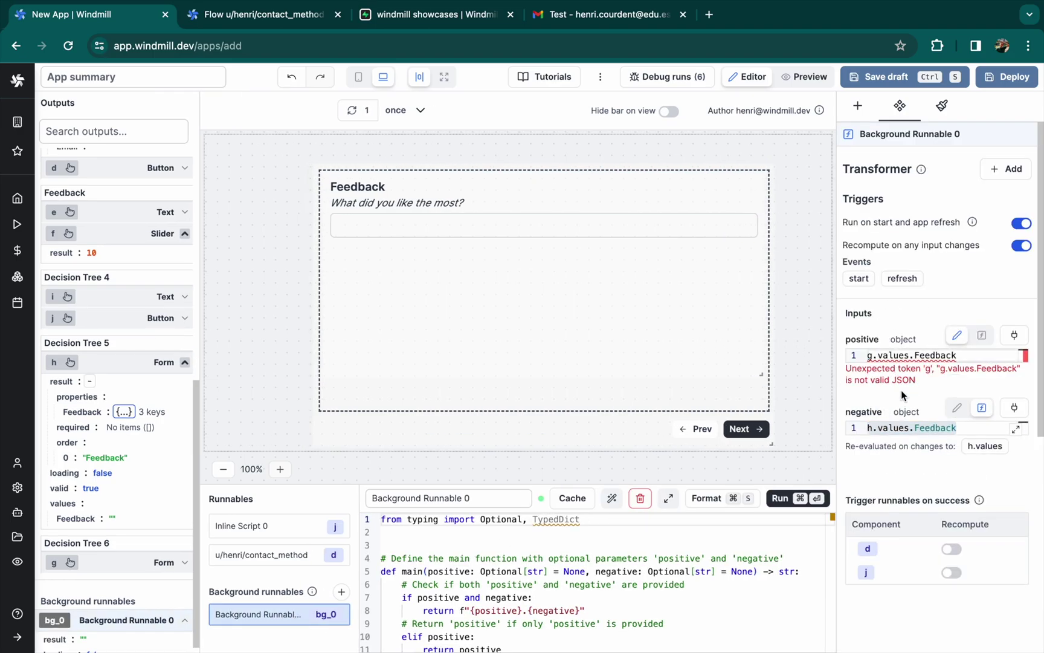
{"action": "triple_click", "coordinate": [893, 355]}
{"action": "left_click", "coordinate": [983, 336]}
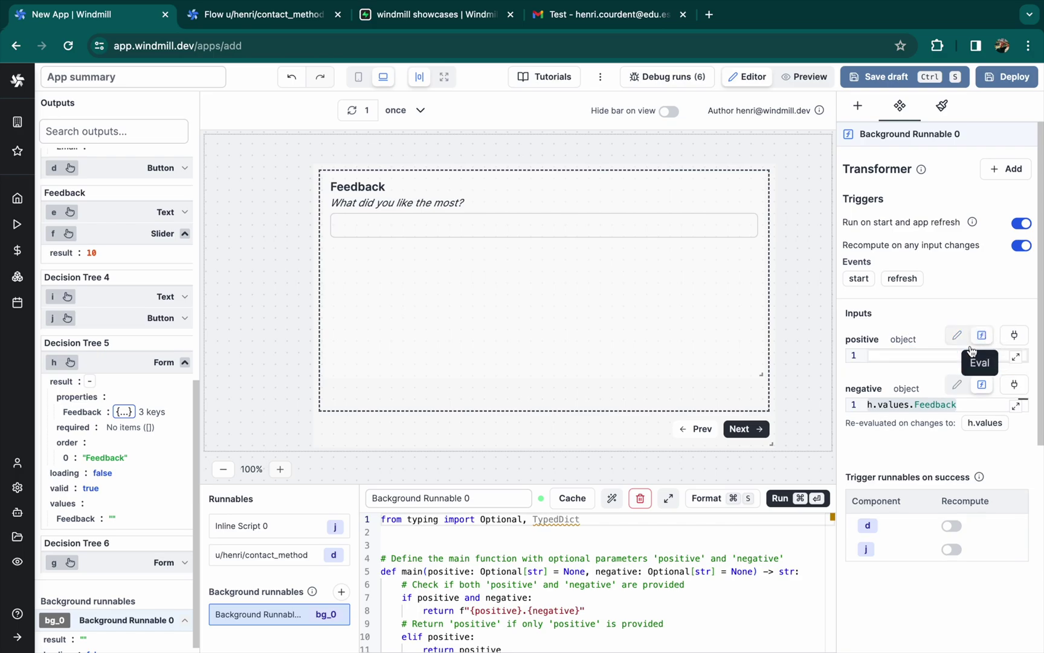
Advance the decision tree container to its final Submit step
{"action": "left_click", "coordinate": [175, 566]}
{"action": "scroll", "coordinate": [163, 568], "scroll_direction": "down", "scroll_amount": 3}
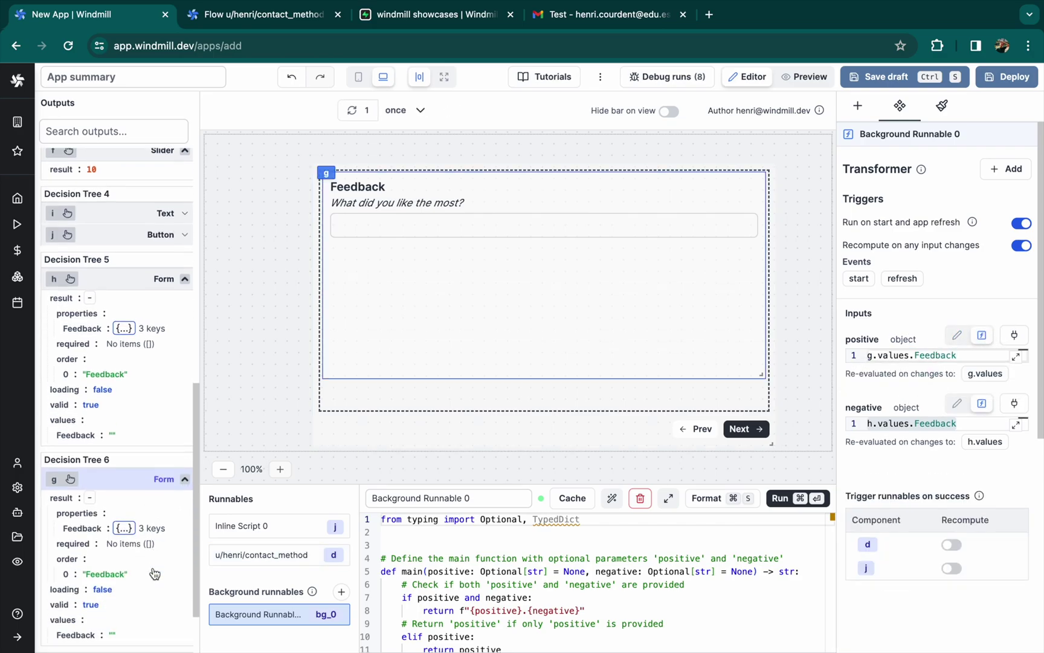
{"action": "left_click", "coordinate": [758, 406]}
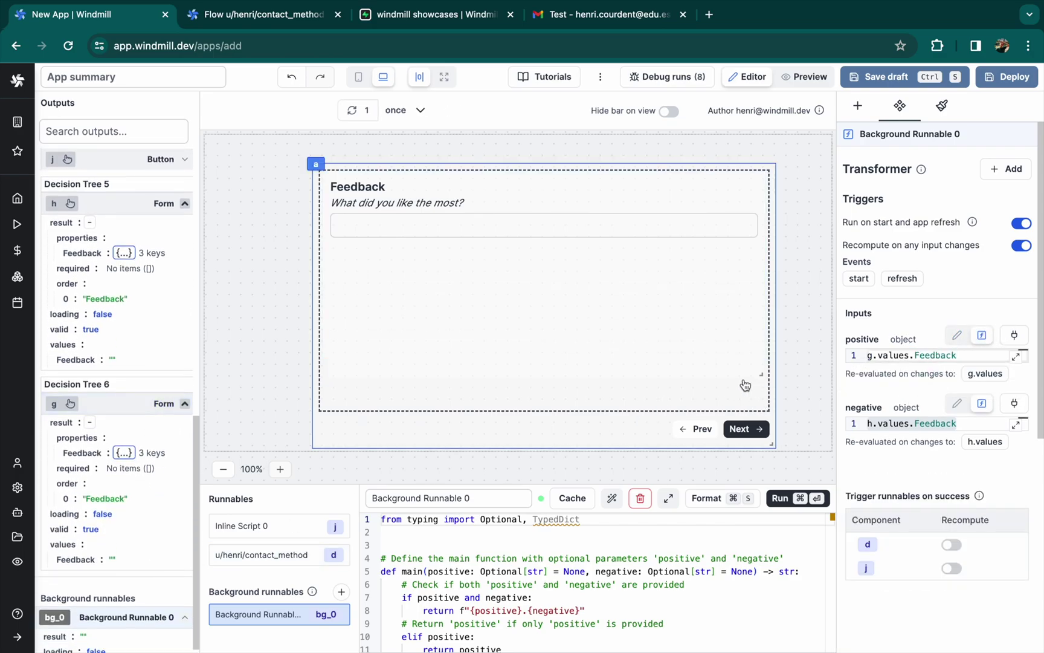
{"action": "left_click", "coordinate": [611, 376]}
{"action": "left_click", "coordinate": [712, 412]}
{"action": "left_click", "coordinate": [729, 427]}
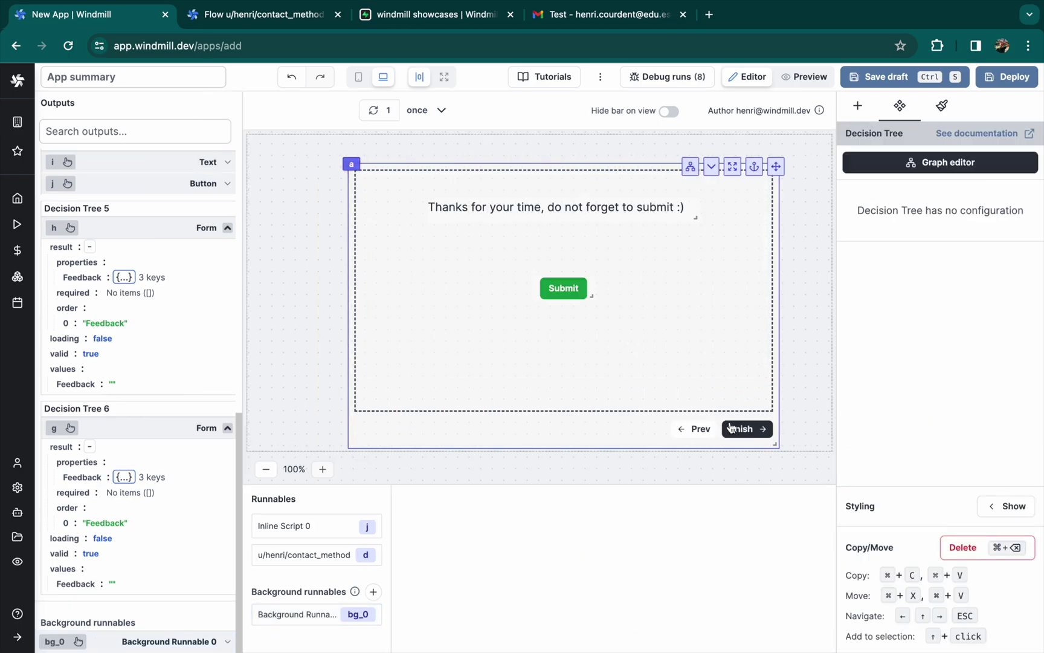
Set rowData's feedback to bg_0.result in the Submit button's script
{"action": "left_click", "coordinate": [581, 289]}
{"action": "left_click", "coordinate": [956, 553]}
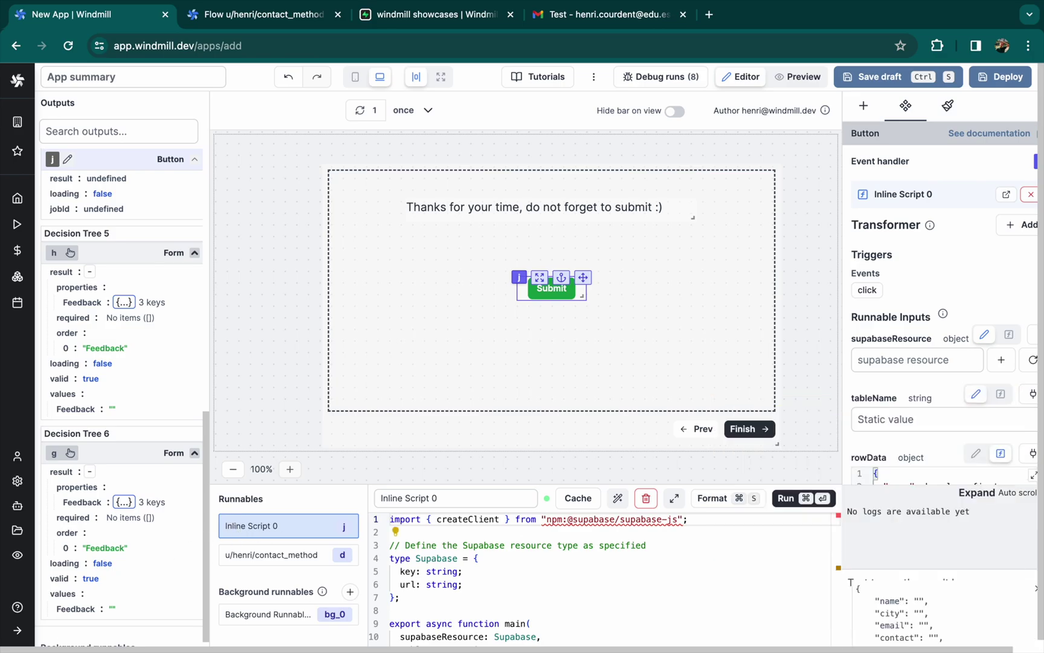
{"action": "type", "text": "bg_0.result"}
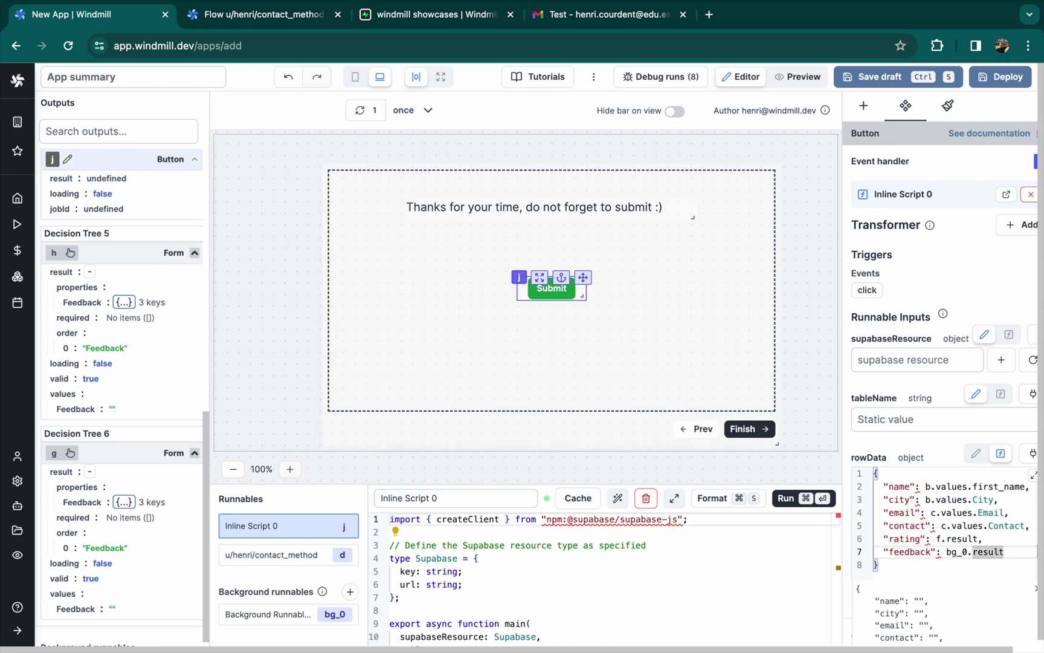
Choose the Supabase resource, set tableName to user_form, and open Deploy
{"action": "left_click", "coordinate": [907, 359]}
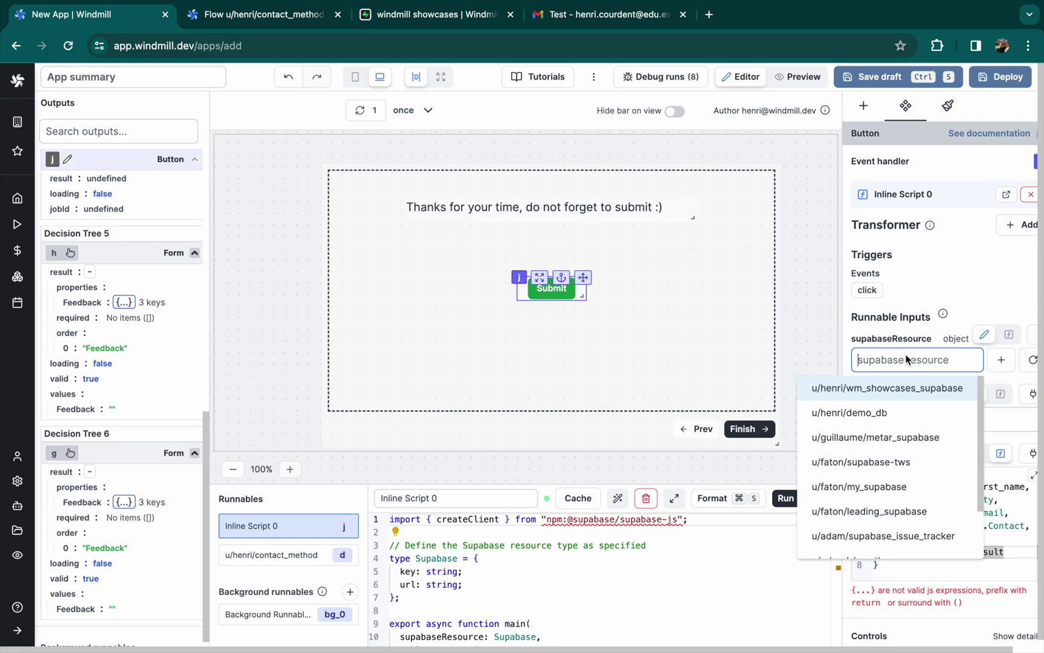
{"action": "left_click", "coordinate": [893, 387]}
{"action": "left_click", "coordinate": [899, 419]}
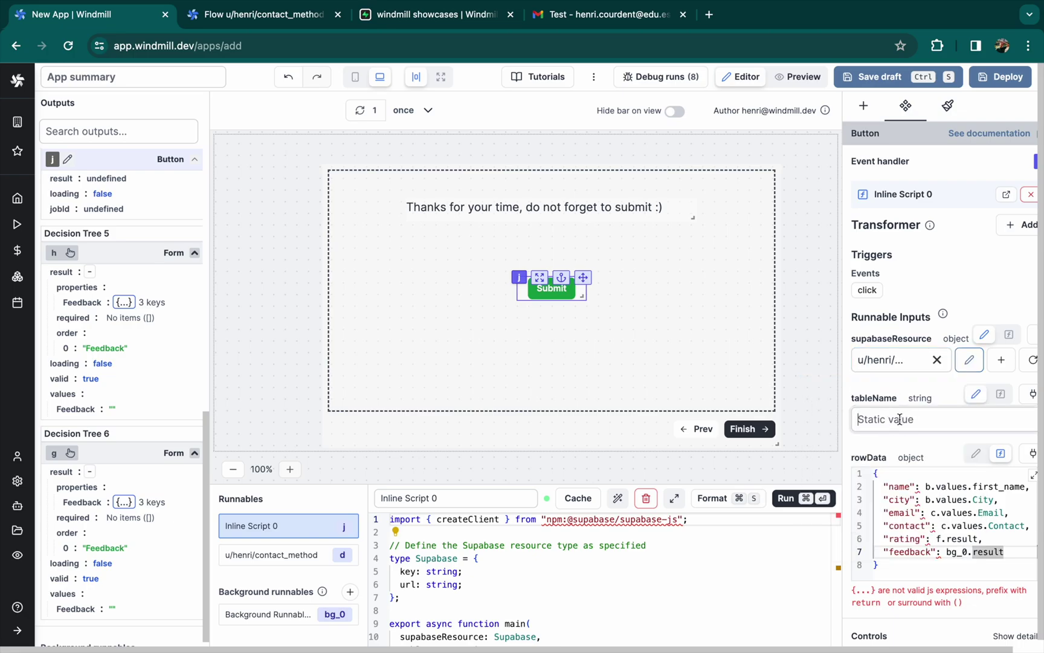
{"action": "left_click", "coordinate": [435, 18]}
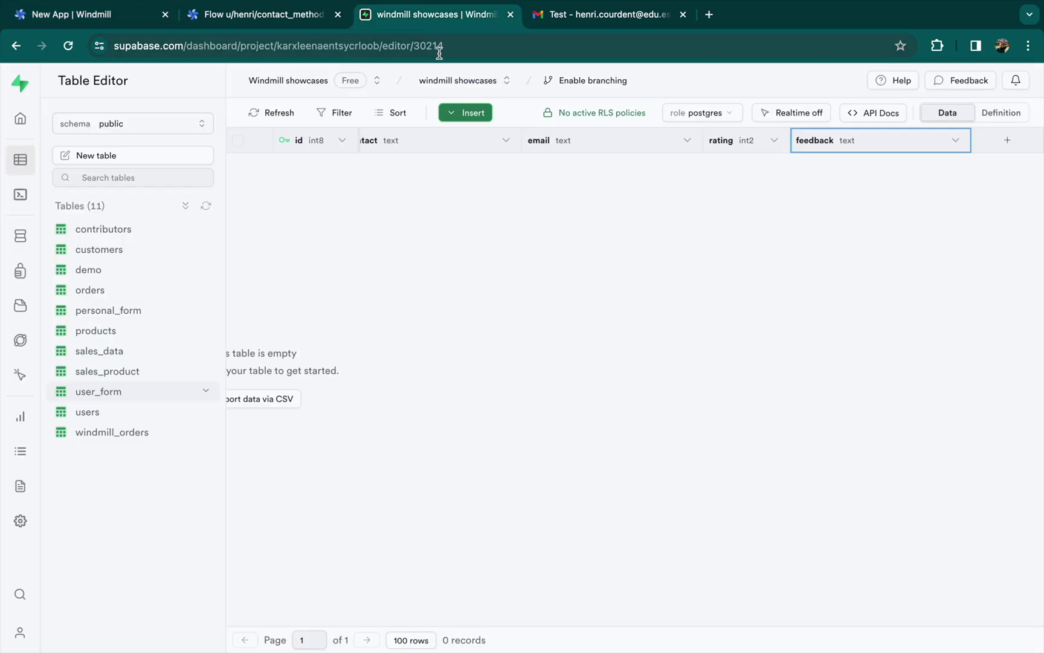
{"action": "left_click", "coordinate": [136, 23]}
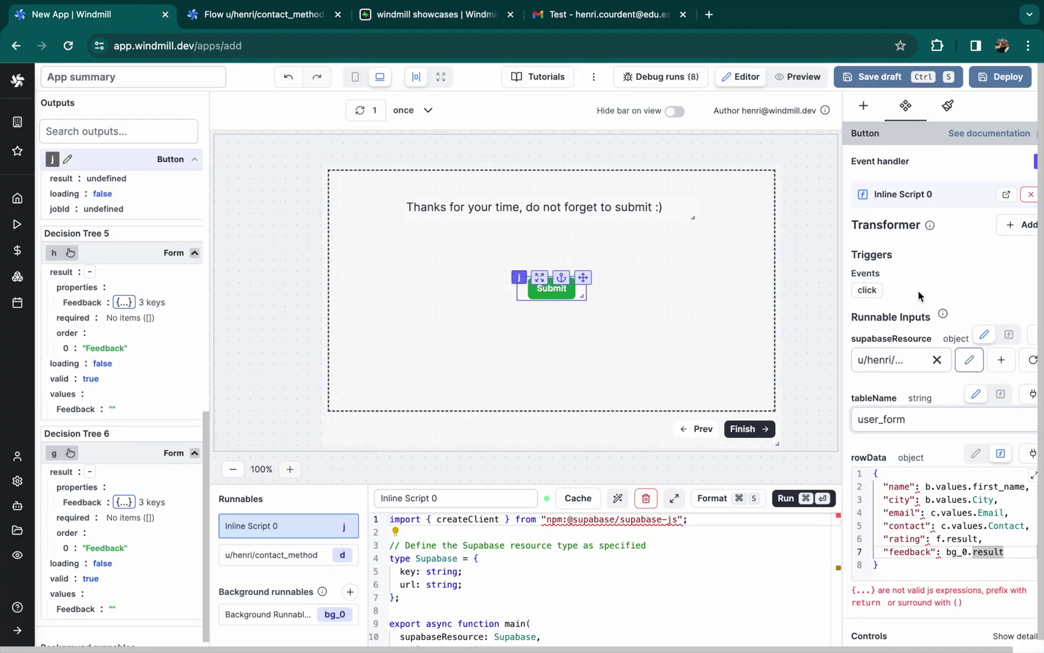
{"action": "left_click", "coordinate": [1000, 77]}
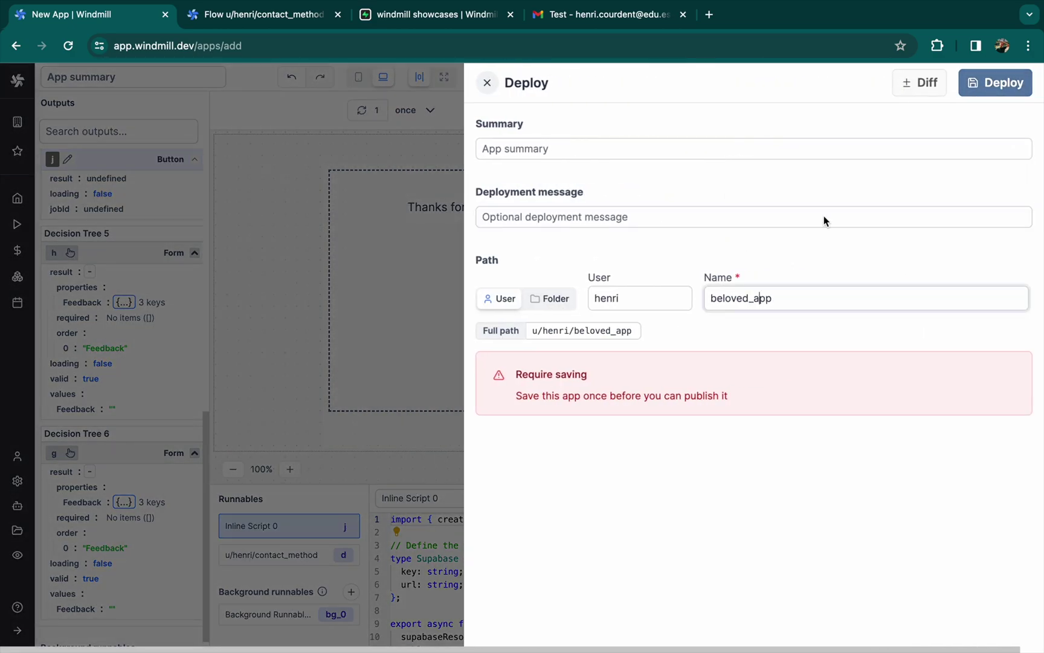
Deploy the app as beloved_app and switch to Preview
{"action": "left_click", "coordinate": [976, 78]}
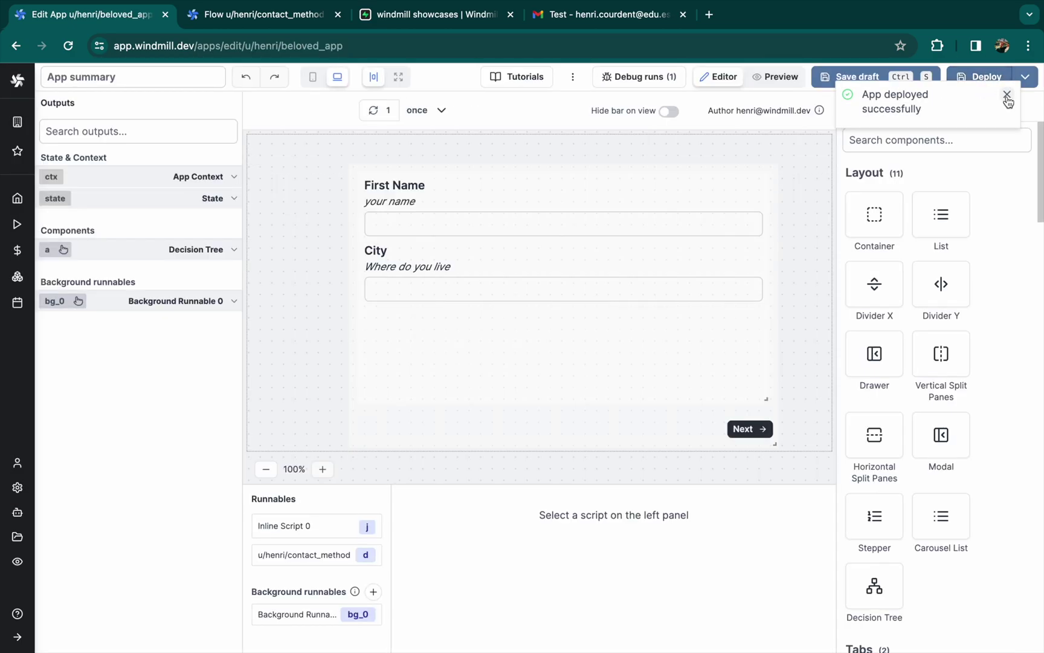
{"action": "left_click", "coordinate": [1007, 94]}
{"action": "left_click", "coordinate": [774, 77]}
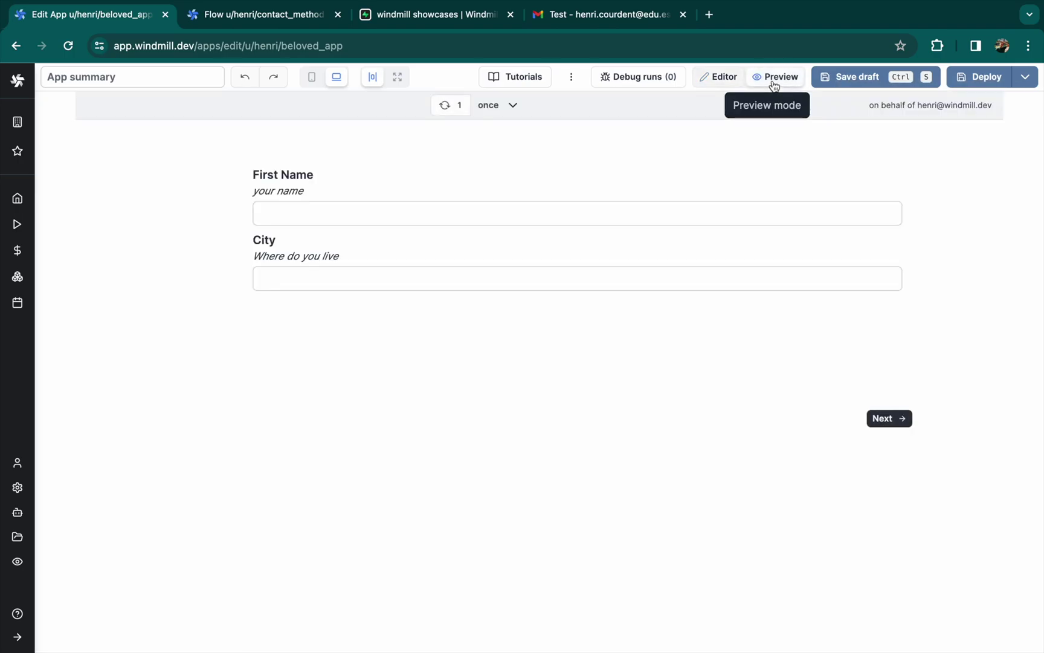
Fill in name, city and the user's e-mail, choose Slack as contact, and check the Slack test message
{"action": "left_click", "coordinate": [404, 211]}
{"action": "left_click", "coordinate": [346, 273]}
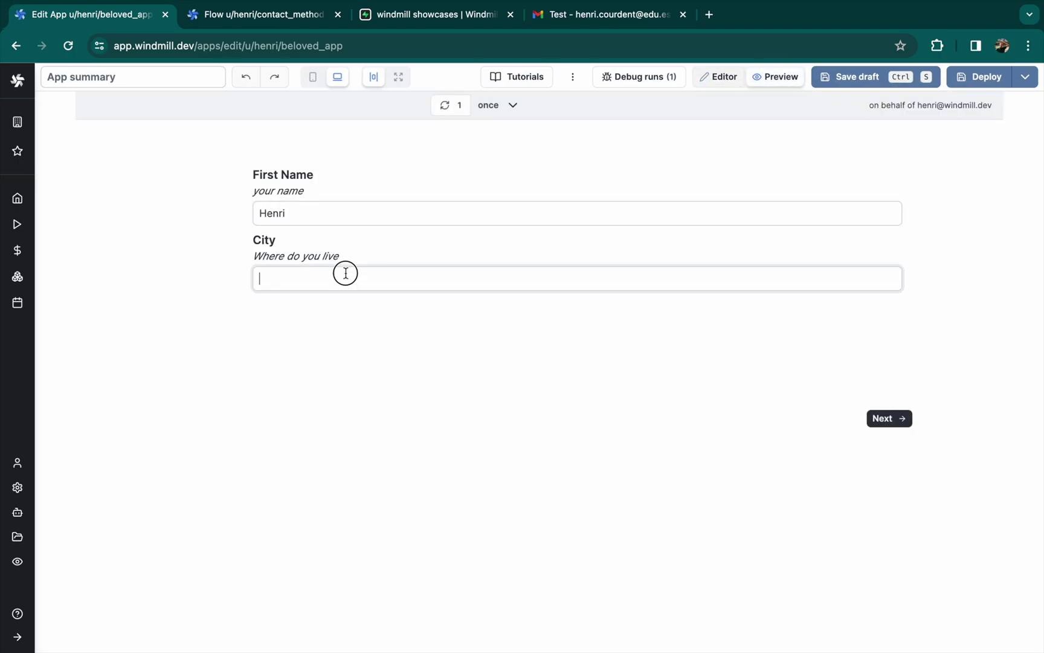
{"action": "left_click", "coordinate": [908, 422]}
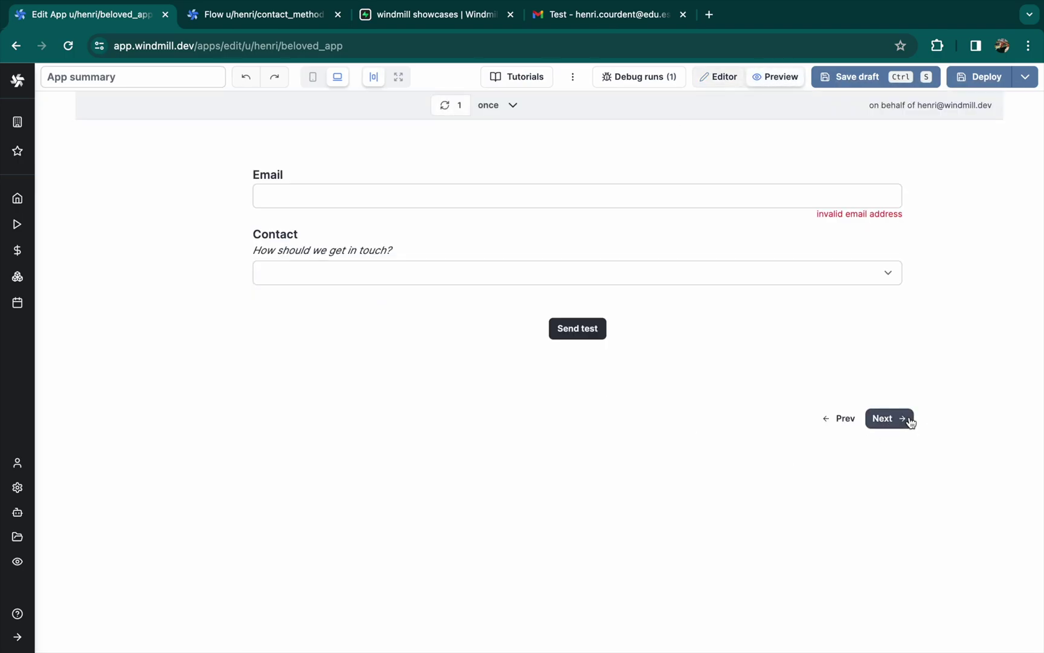
{"action": "left_click", "coordinate": [424, 202]}
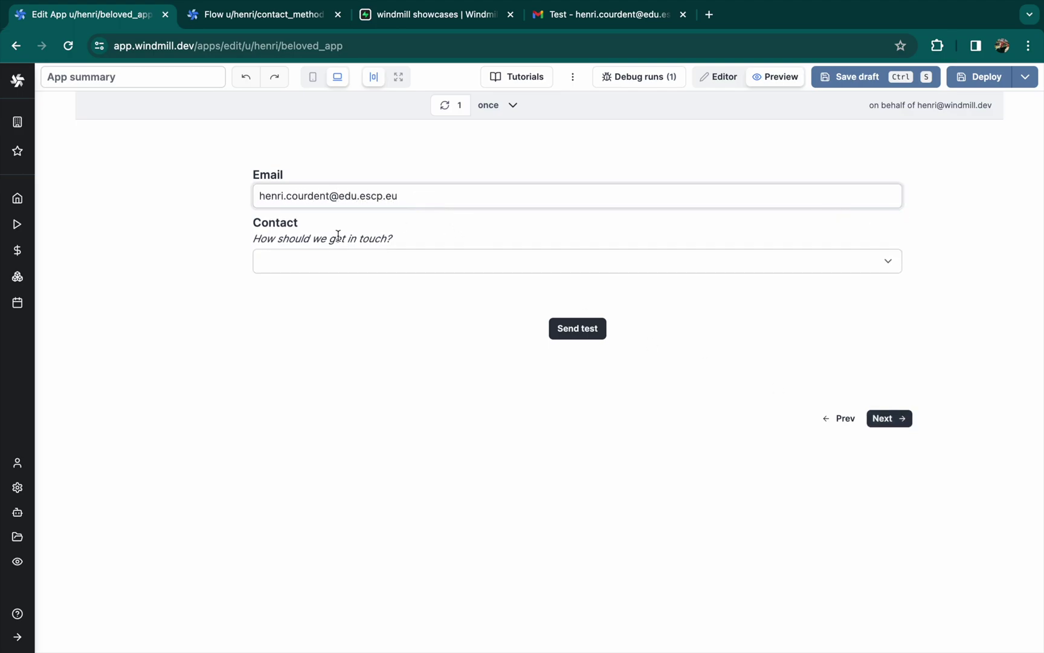
{"action": "left_click", "coordinate": [319, 264]}
{"action": "left_click", "coordinate": [312, 279]}
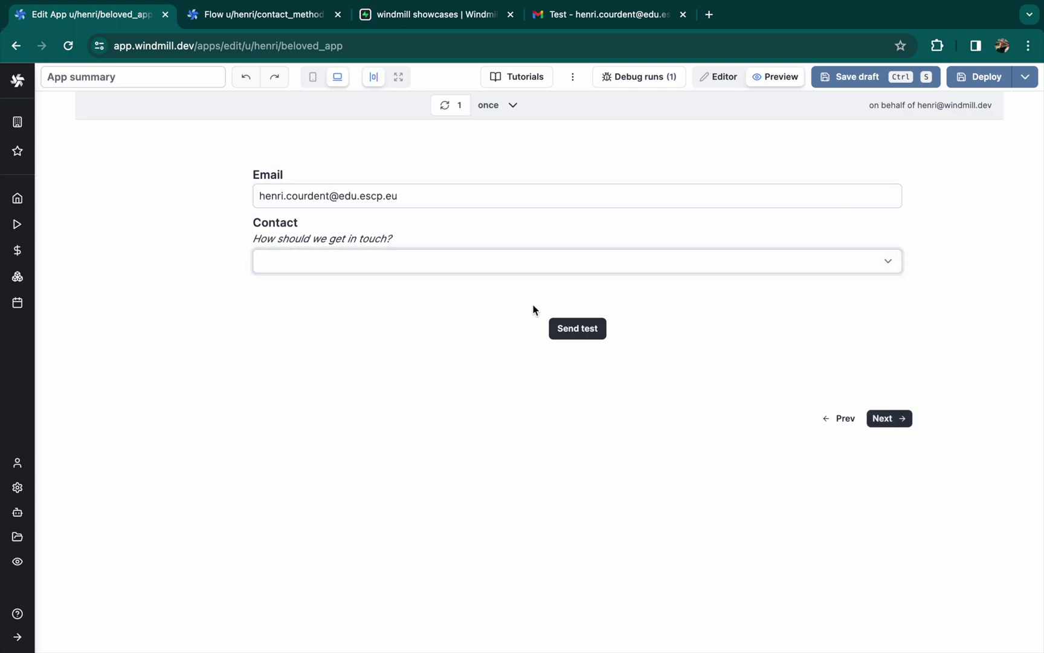
{"action": "left_click", "coordinate": [576, 328]}
{"action": "key", "text": "ctrl+Left"}
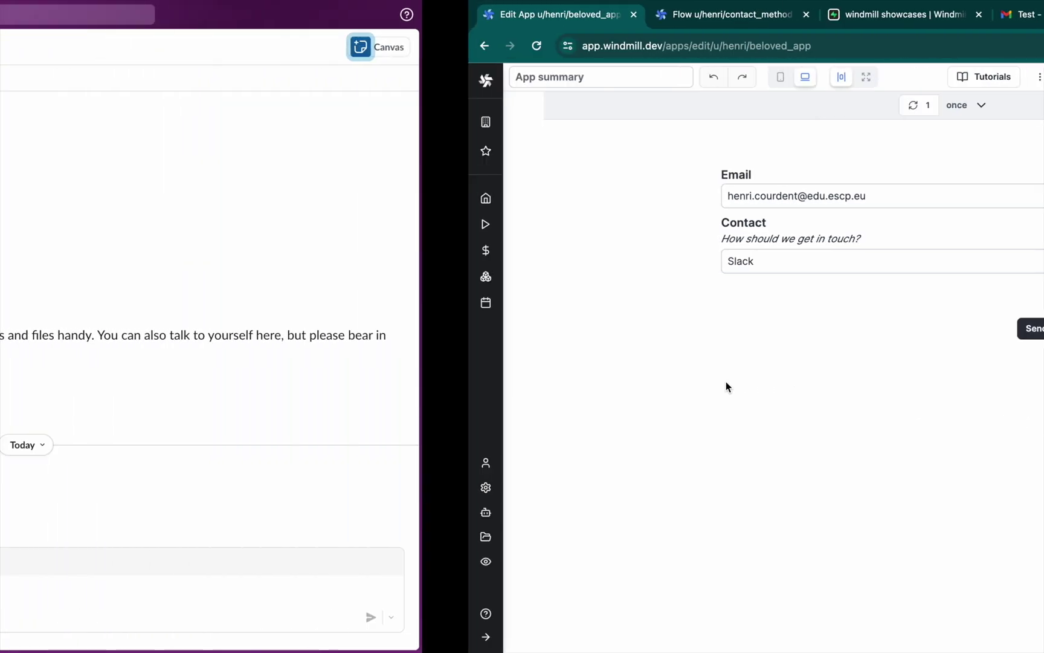
{"action": "key", "text": "ctrl+Right"}
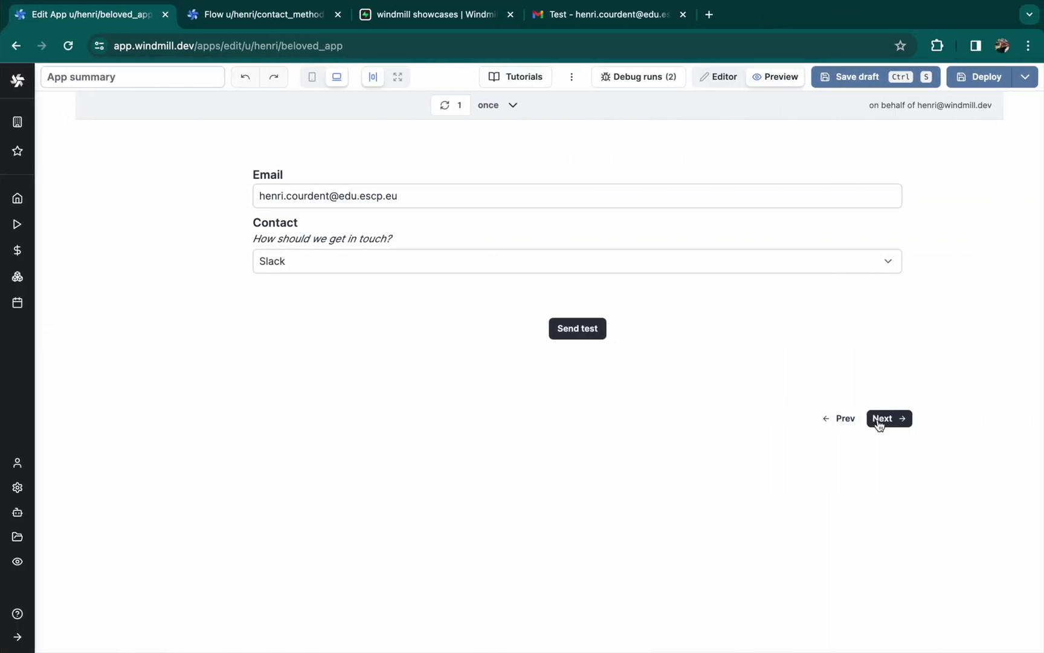
Set the rating to 8, give feedback 'Fast', submit, and check the user_form table in Supabase
{"action": "left_click", "coordinate": [881, 420]}
{"action": "left_click_drag", "start_coordinate": [557, 290], "coordinate": [671, 294]}
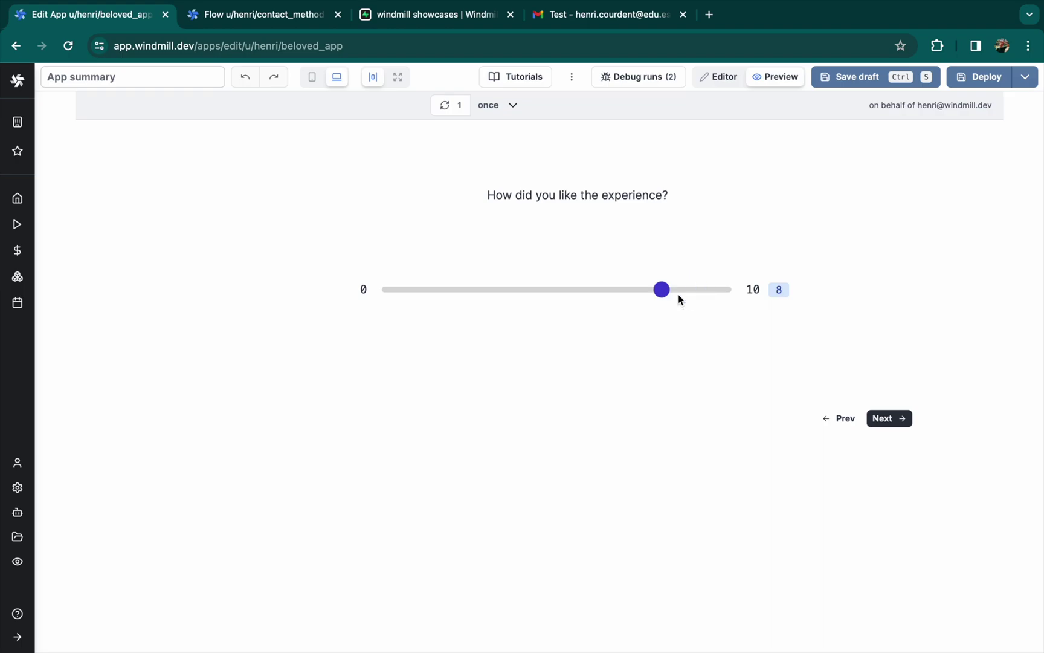
{"action": "left_click", "coordinate": [902, 428]}
{"action": "left_click", "coordinate": [415, 213]}
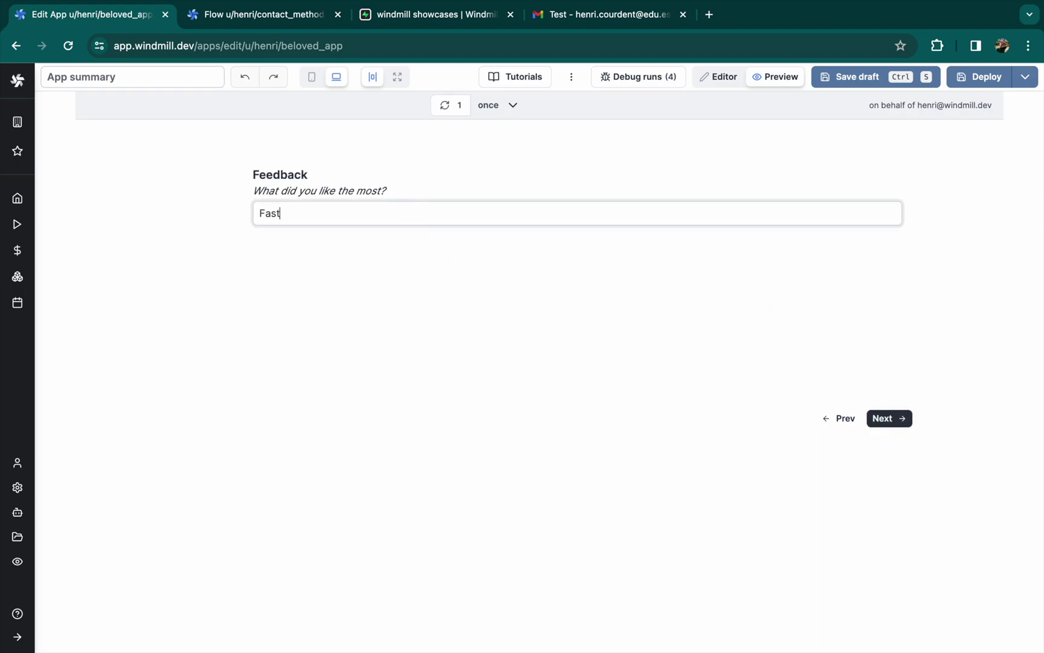
{"action": "left_click", "coordinate": [884, 417]}
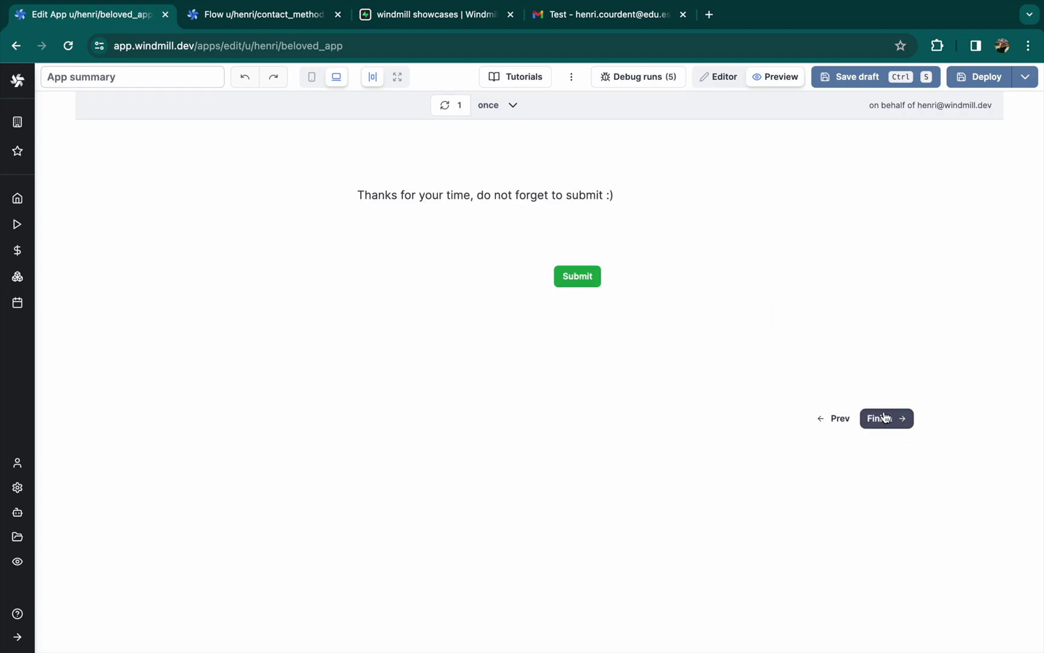
{"action": "left_click", "coordinate": [577, 278]}
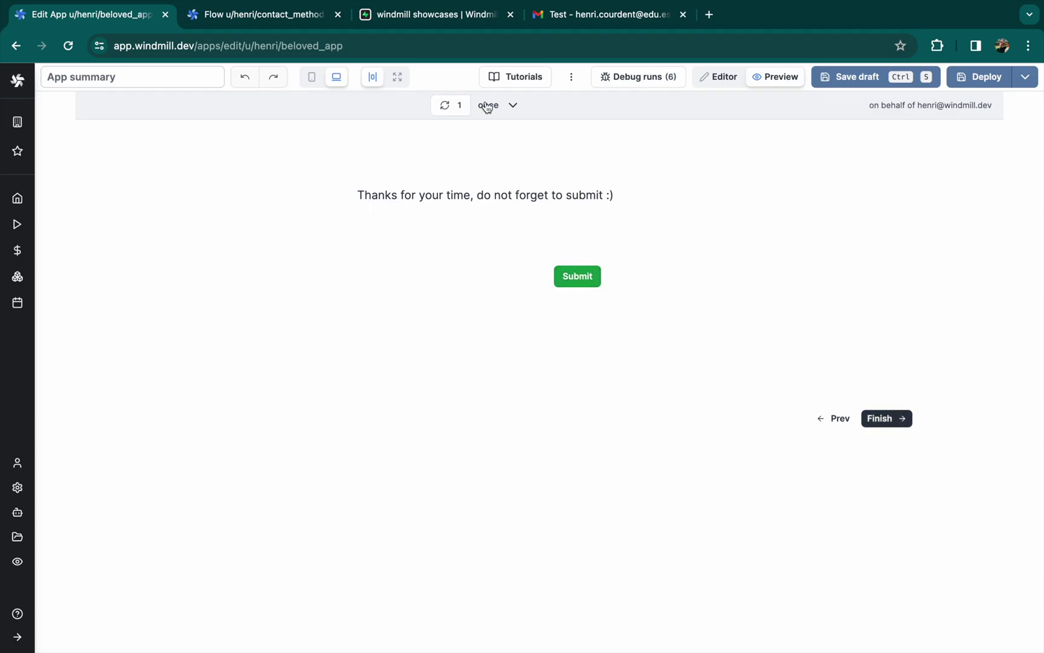
{"action": "left_click", "coordinate": [431, 16]}
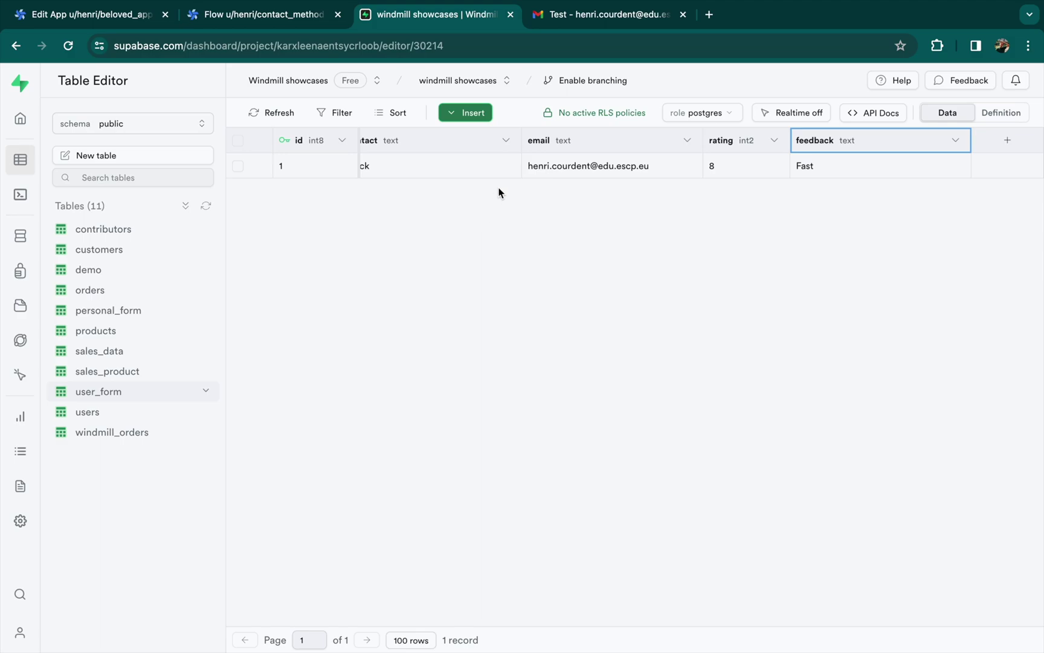
{"action": "scroll", "coordinate": [519, 169], "scroll_direction": "left", "scroll_amount": 6}
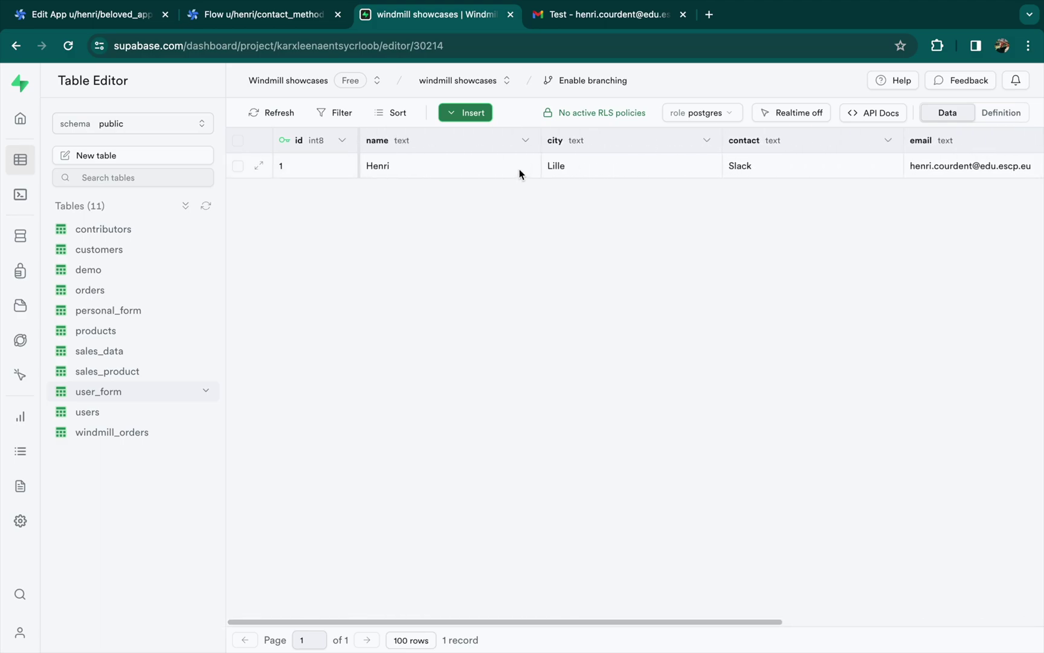
{"action": "scroll", "coordinate": [519, 169], "scroll_direction": "right", "scroll_amount": 6}
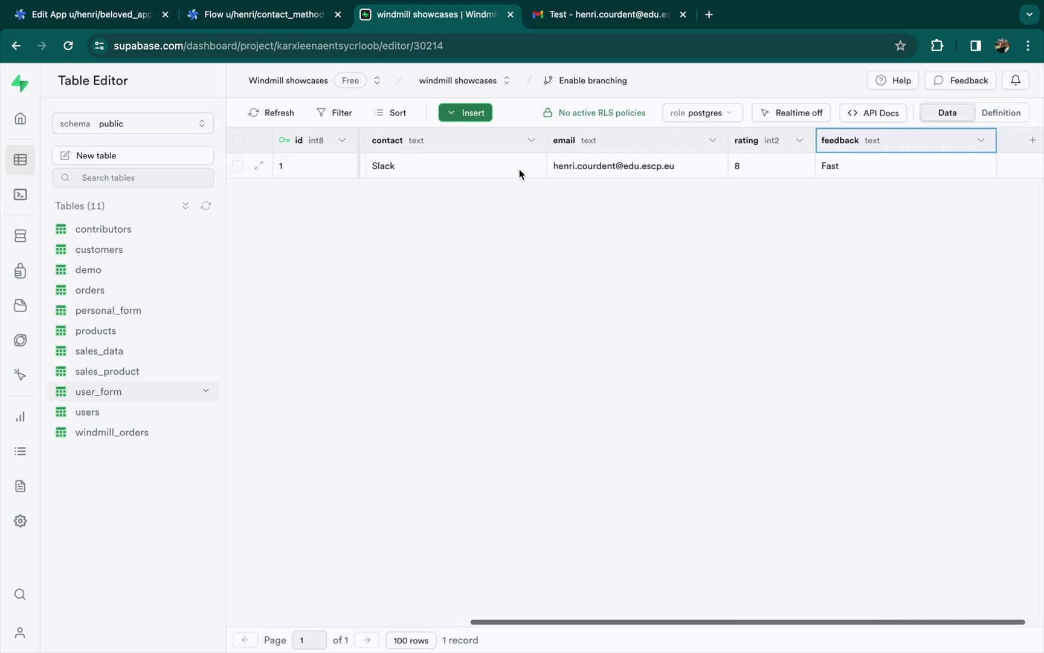